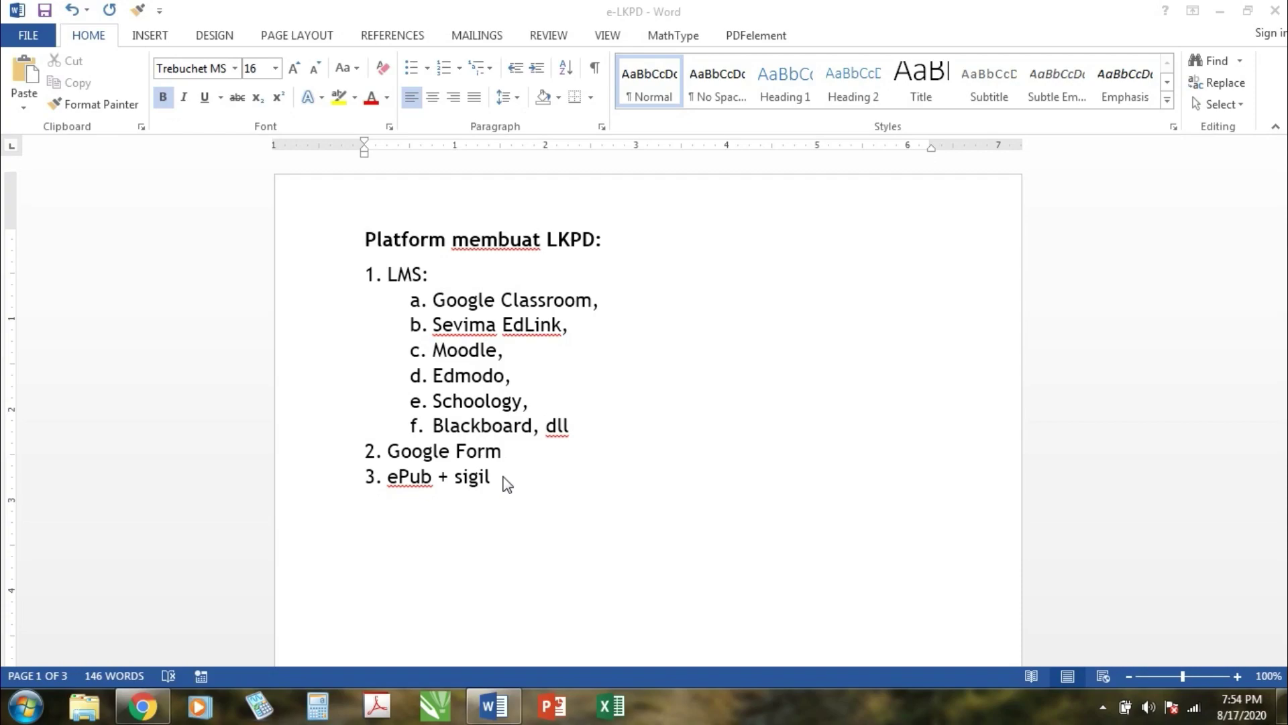
# Step: Add 'Live Worksheet' as a new list item after ePub + sigil
pyautogui.click(506, 482)
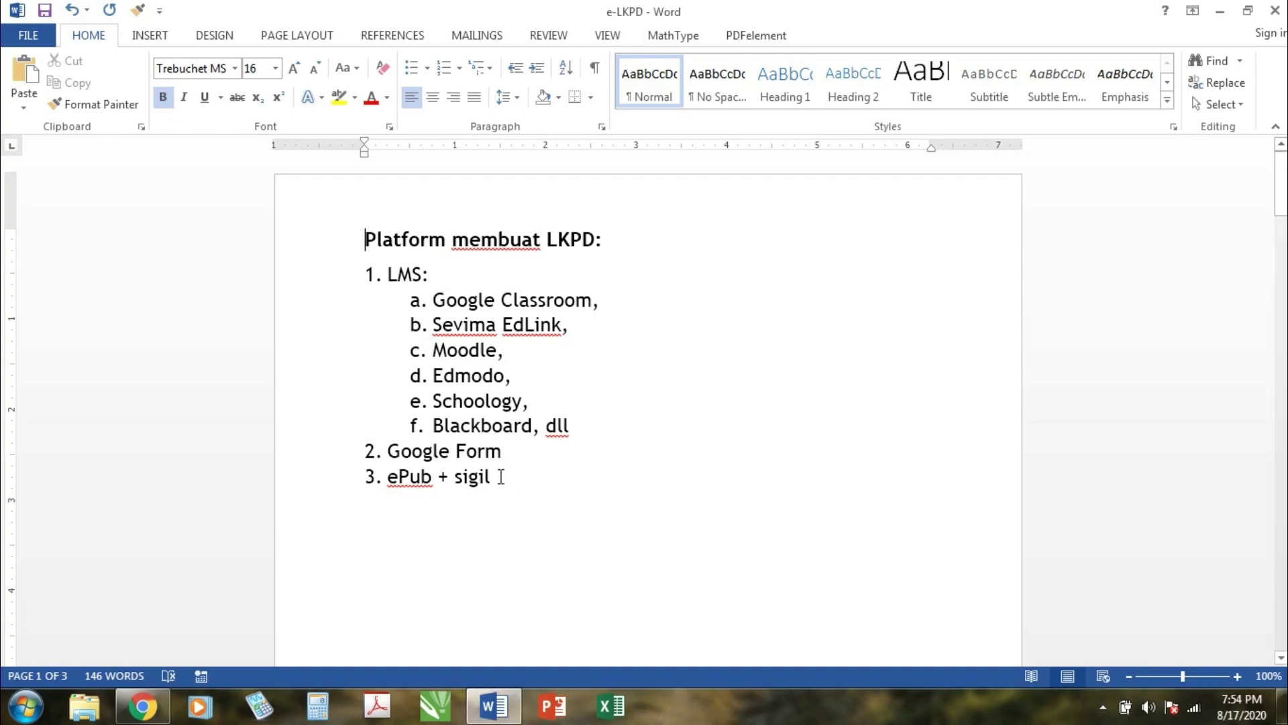
pyautogui.press('Return')
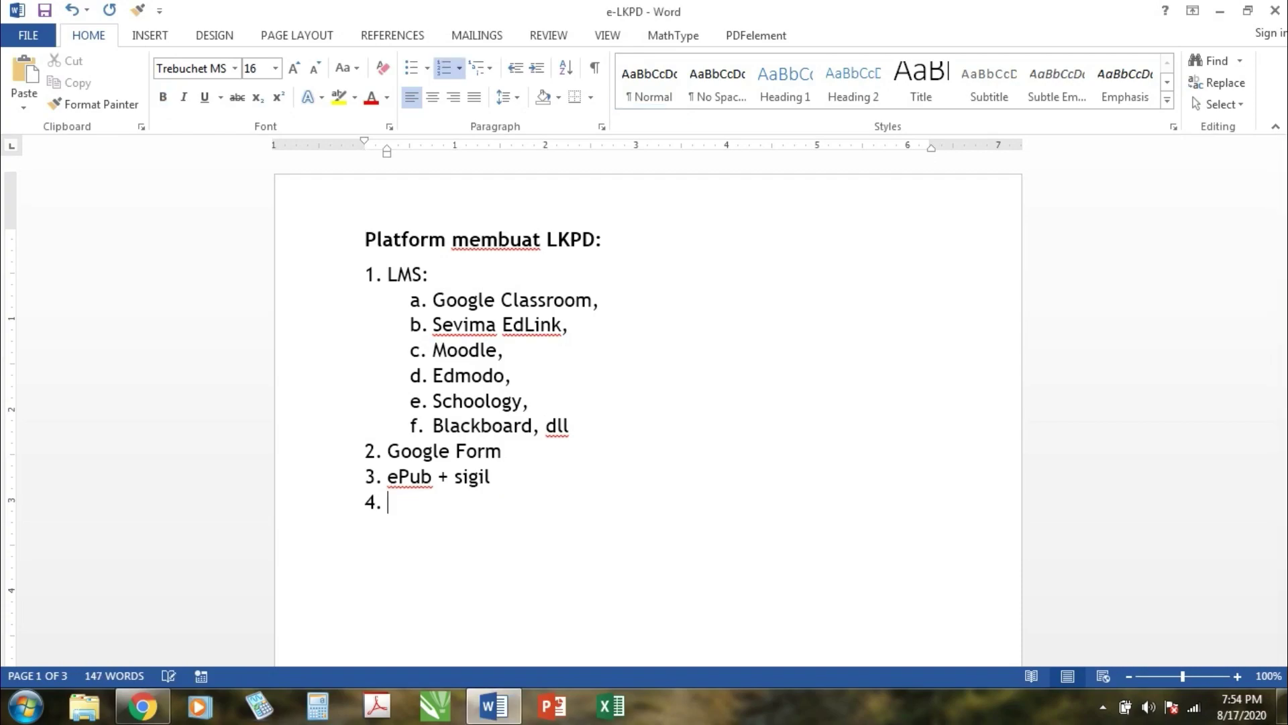
pyautogui.write('4')
pyautogui.press('BackSpace')
pyautogui.write('Live Work')
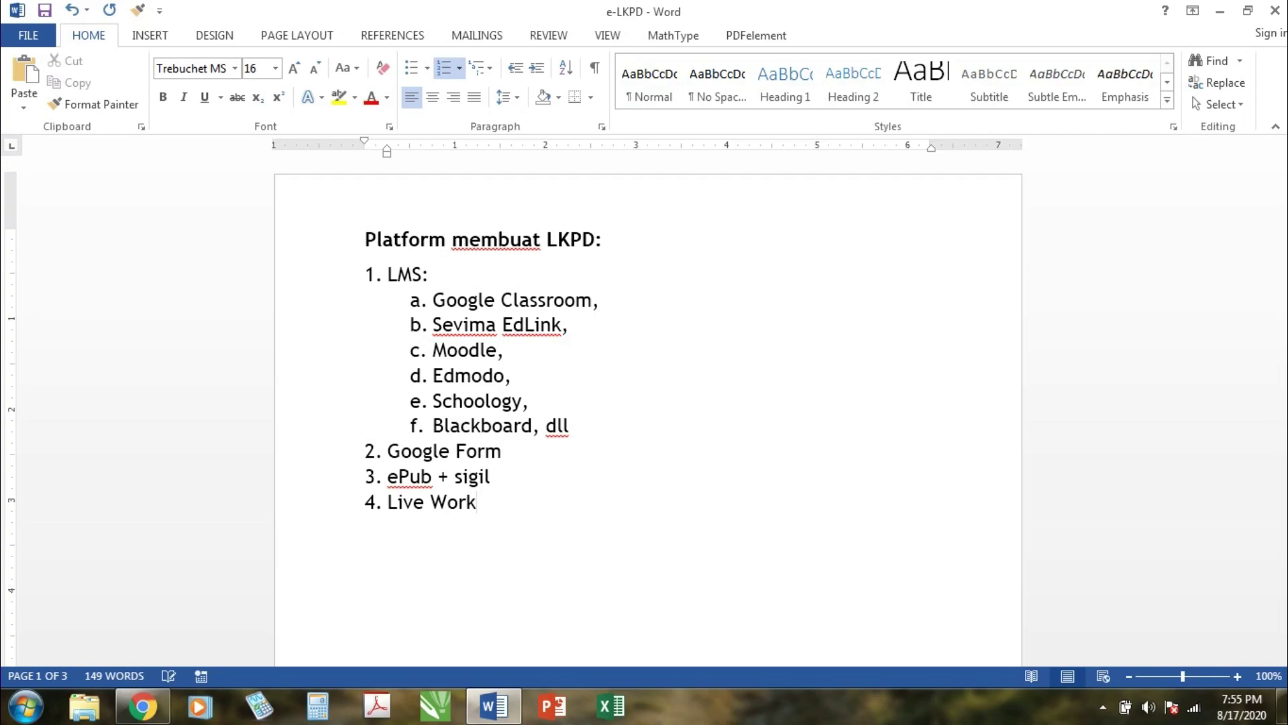
pyautogui.write('sheet')
# Step: Delete the whole platform list up to the title, plus the leftover empty line
pyautogui.hotkey('shift', 'Home')
pyautogui.hotkey('shift', 'Up')
pyautogui.hotkey('shift', 'Up')
pyautogui.hotkey('shift', 'Up')
pyautogui.hotkey('shift', 'Up')
pyautogui.hotkey('shift', 'Up')
pyautogui.hotkey('shift', 'Up')
pyautogui.hotkey('shift', 'Up')
pyautogui.hotkey('shift', 'Up')
pyautogui.hotkey('shift', 'Up')
pyautogui.hotkey('shift', 'Up')
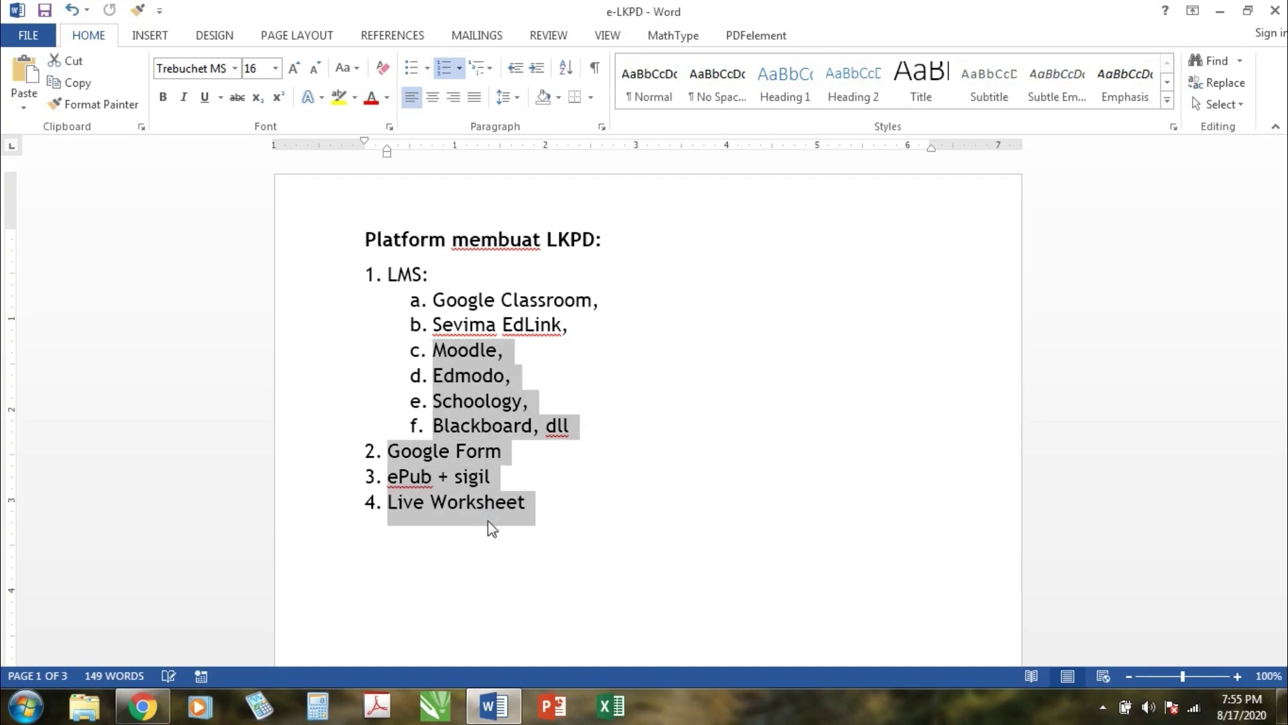
pyautogui.press('Delete')
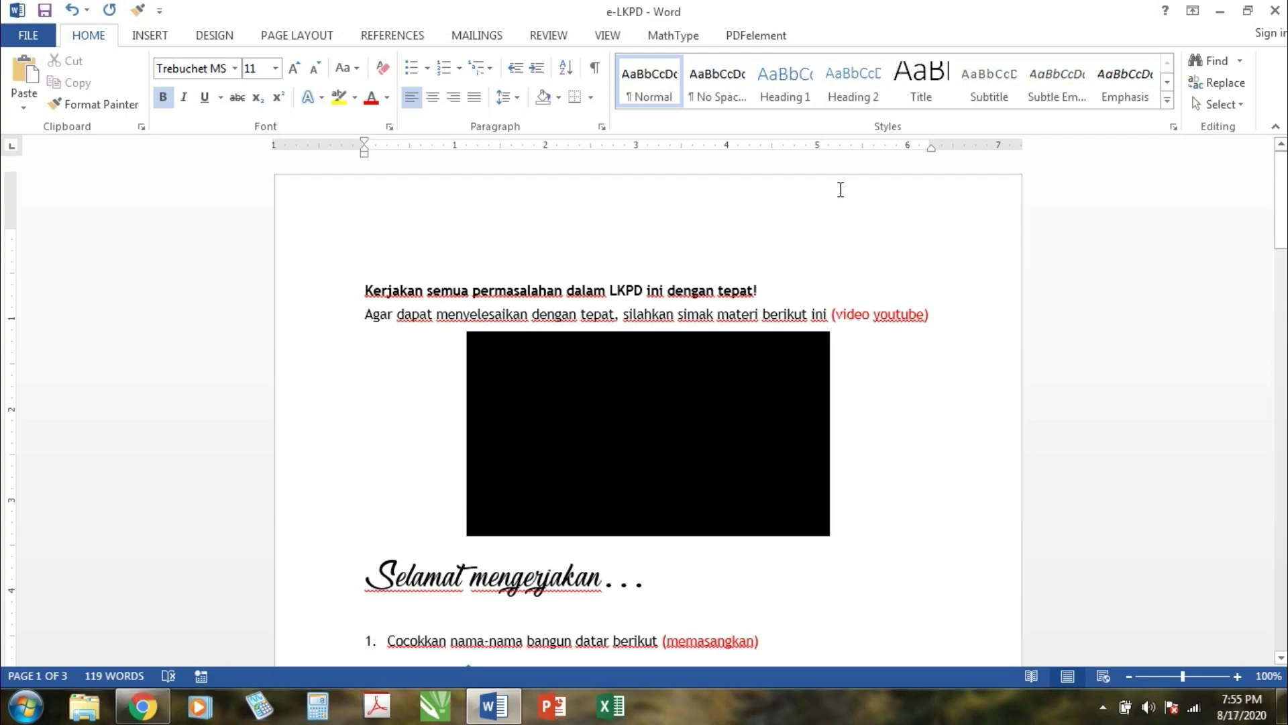
pyautogui.press('Delete')
pyautogui.press('Delete')
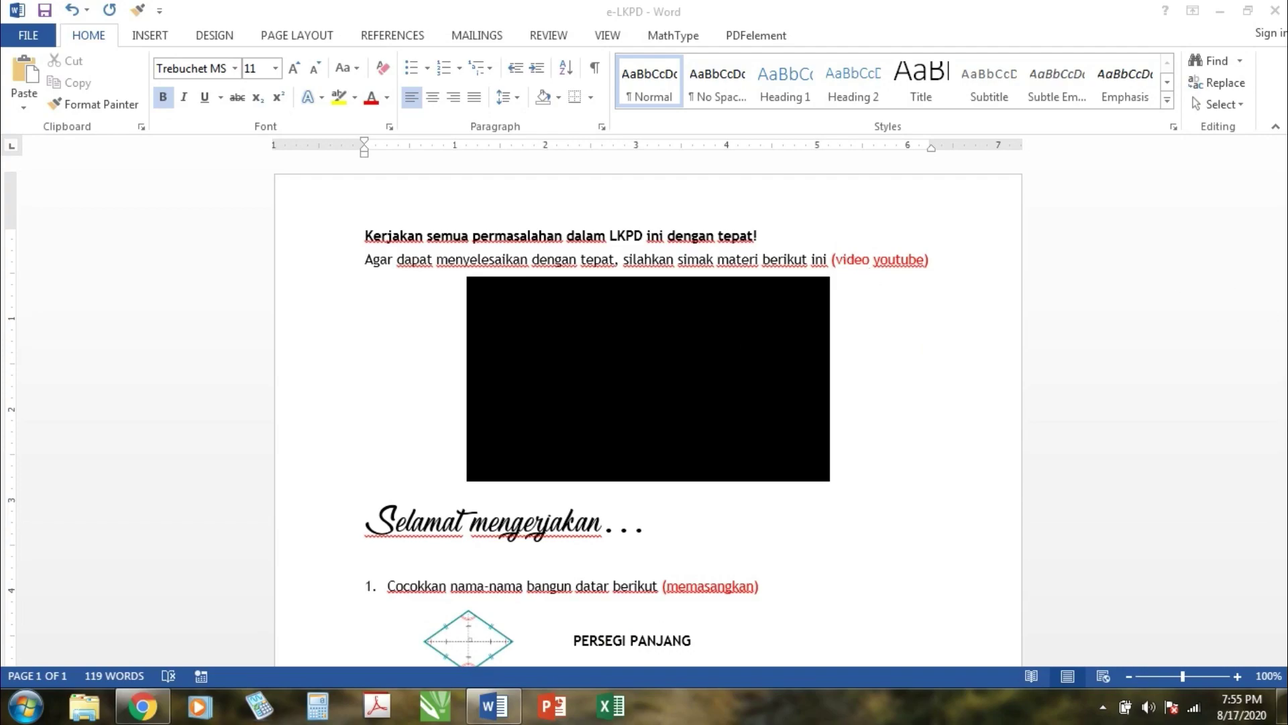
pyautogui.click(644, 530)
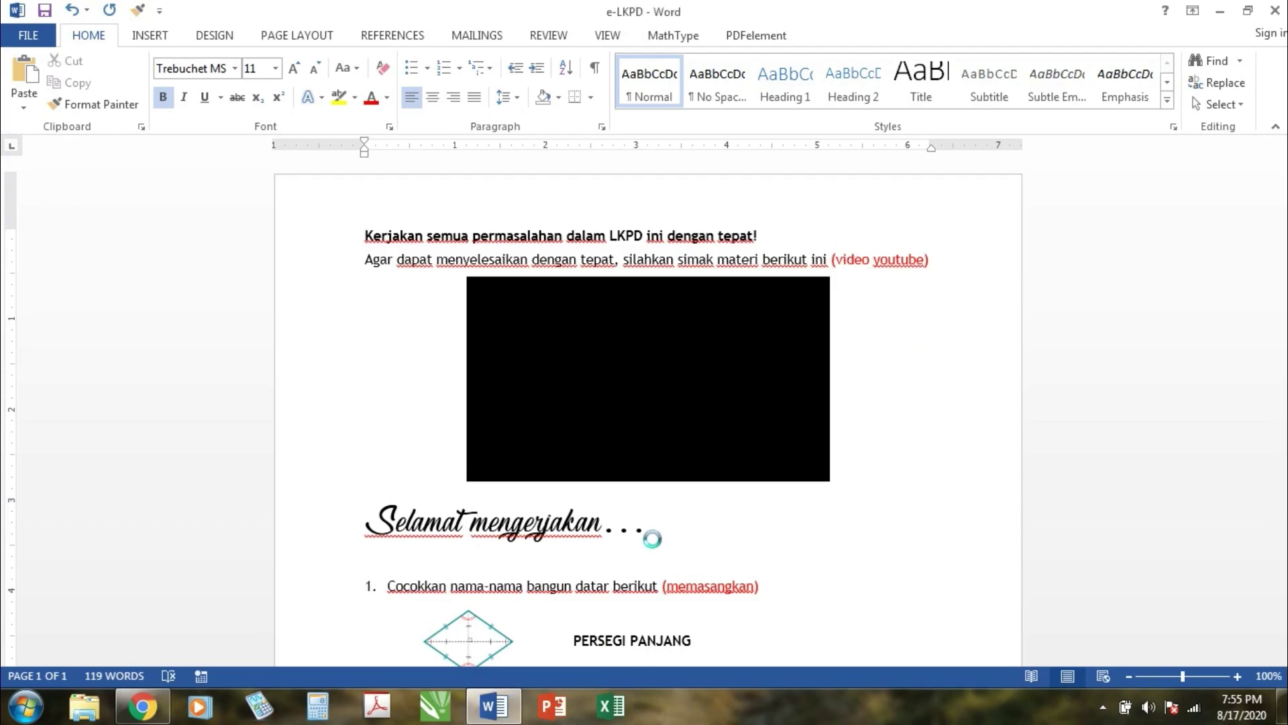
pyautogui.click(610, 523)
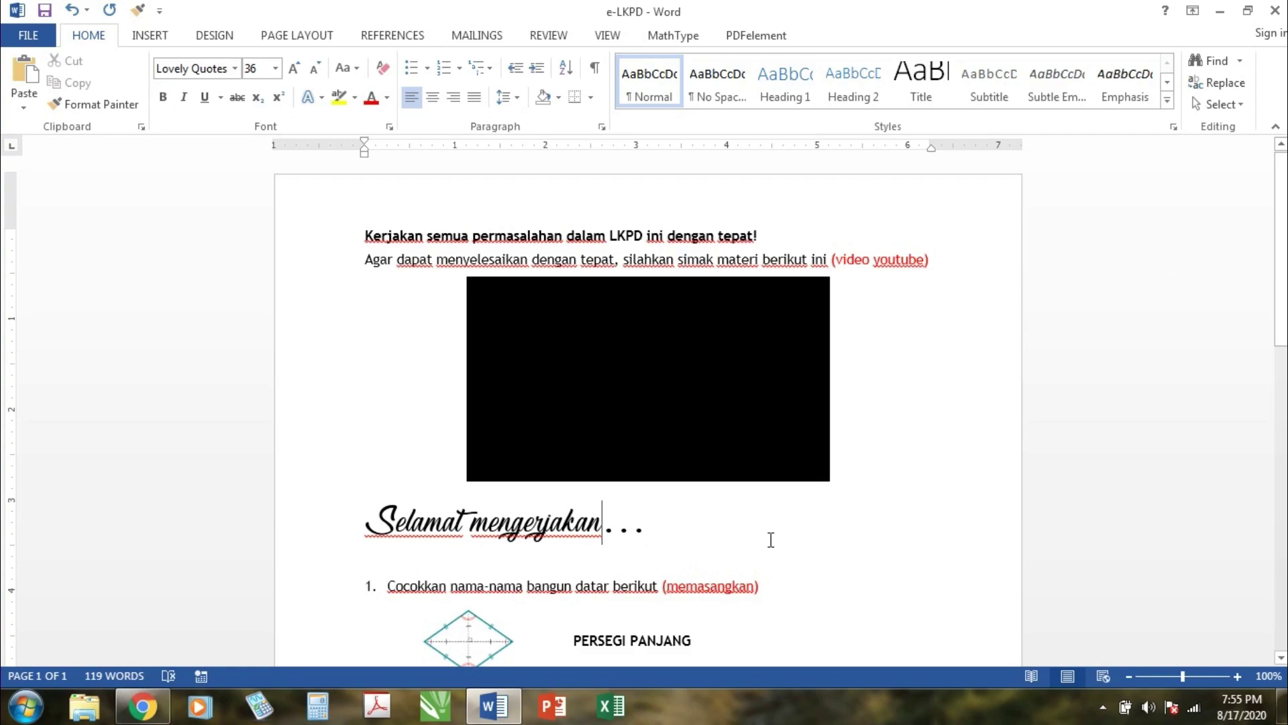
pyautogui.scroll(-7, 770, 540)
pyautogui.press('Down')
pyautogui.press('Down')
pyautogui.press('Down')
pyautogui.press('Down')
pyautogui.press('Down')
pyautogui.press('Down')
pyautogui.press('Down')
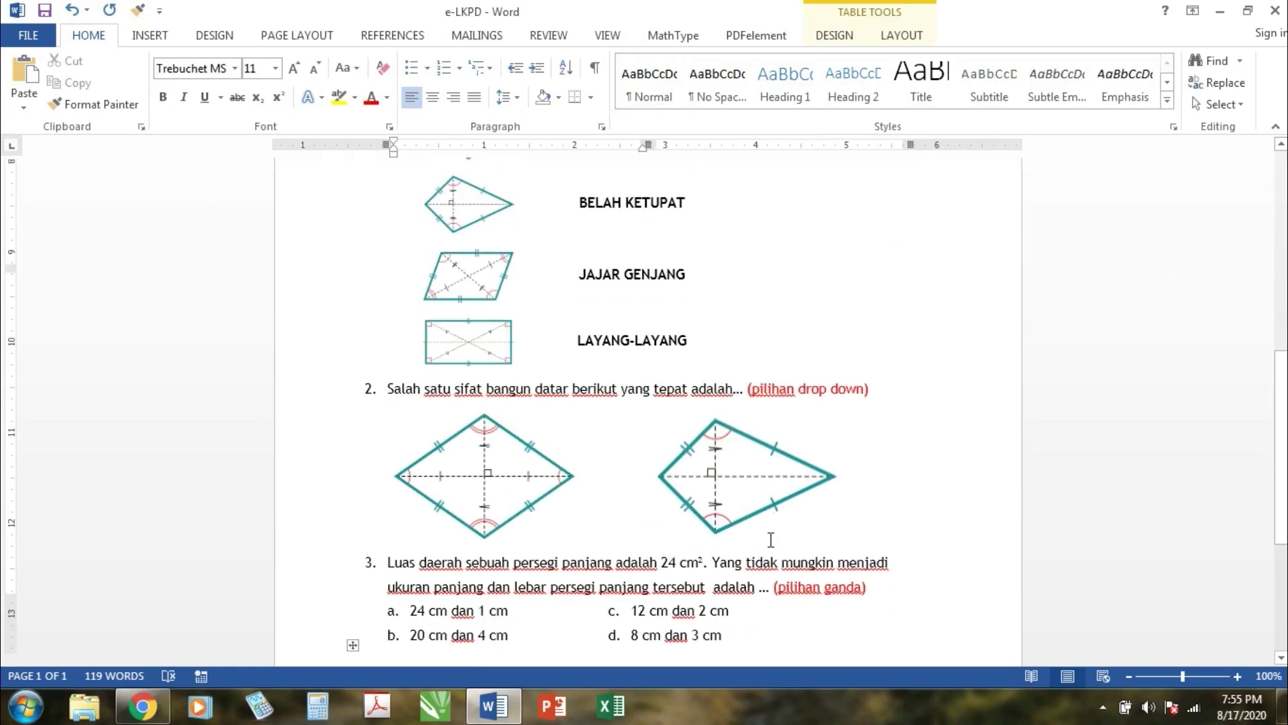
pyautogui.press('Up')
pyautogui.press('Up')
pyautogui.press('Up')
pyautogui.press('Up')
pyautogui.press('Up')
pyautogui.press('Up')
pyautogui.press('Up')
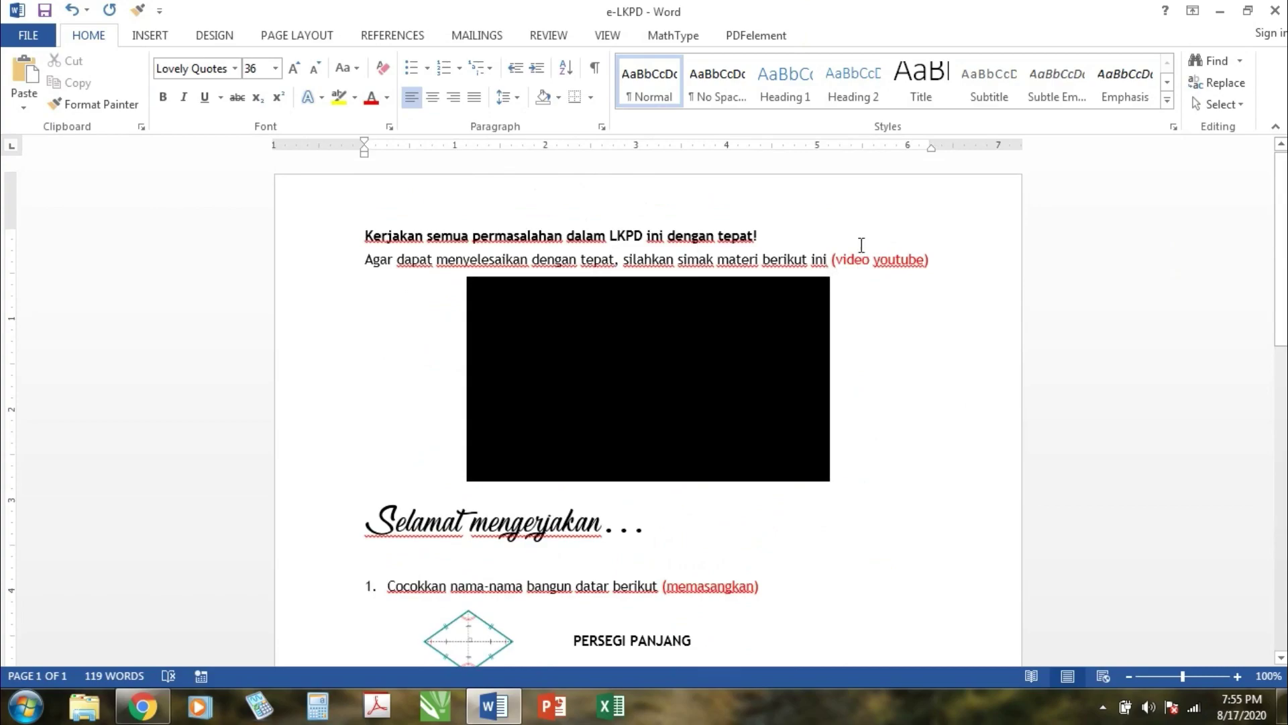
pyautogui.click(477, 328)
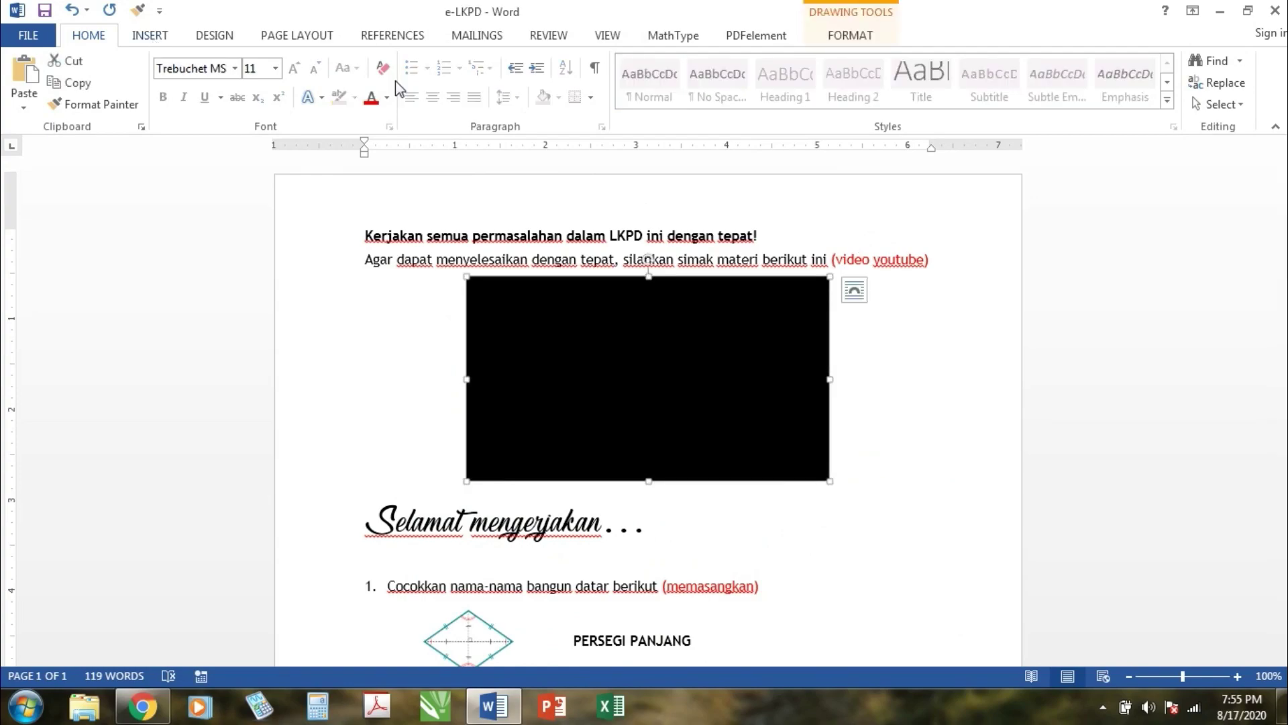
pyautogui.click(150, 35)
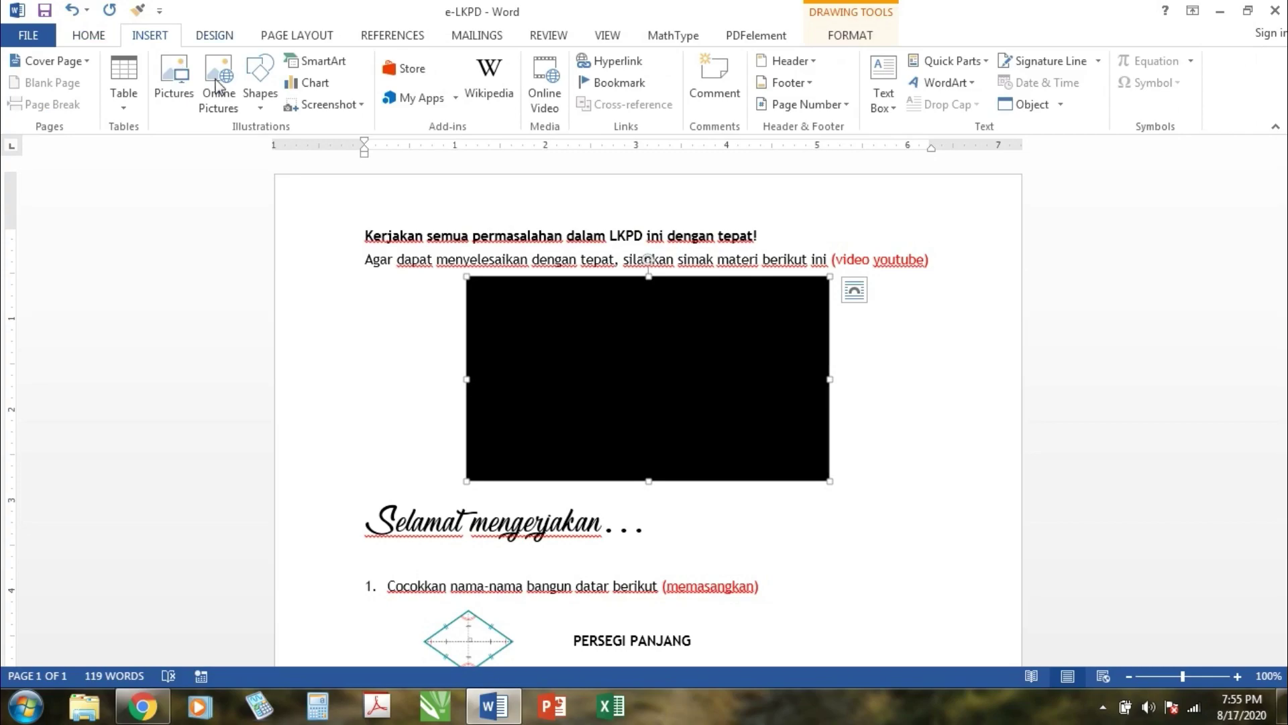
pyautogui.click(261, 108)
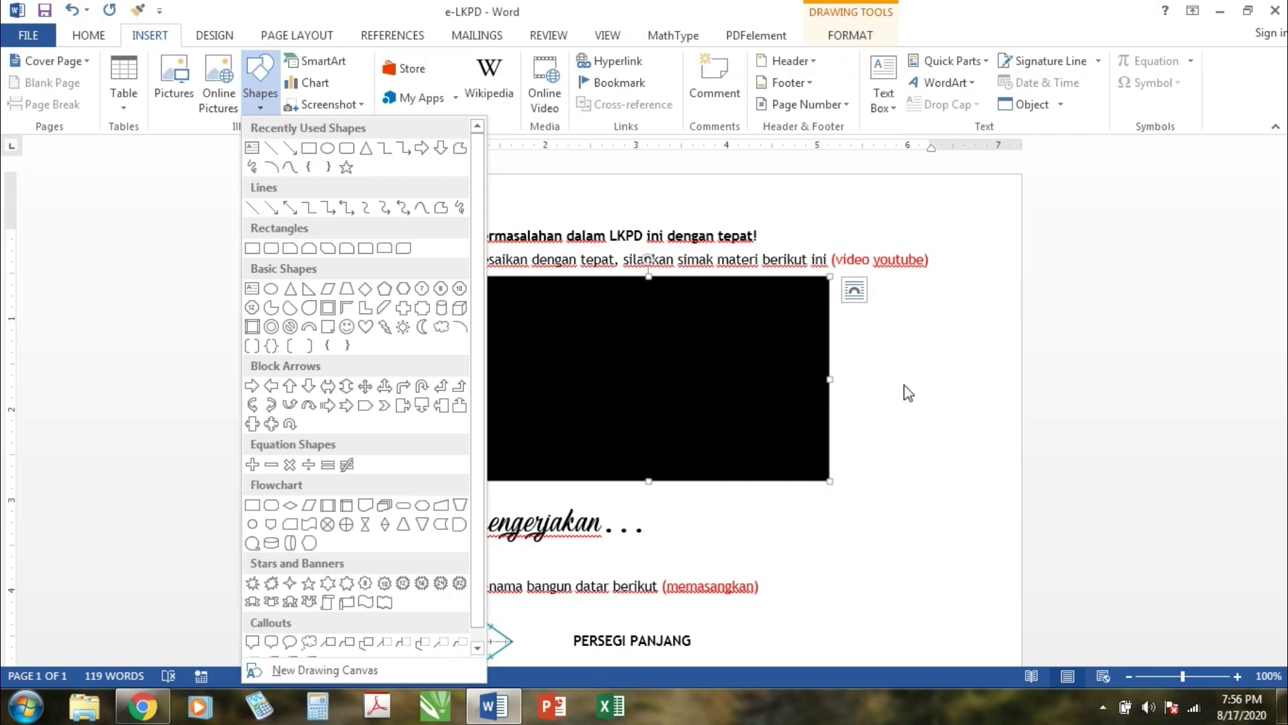
pyautogui.click(922, 397)
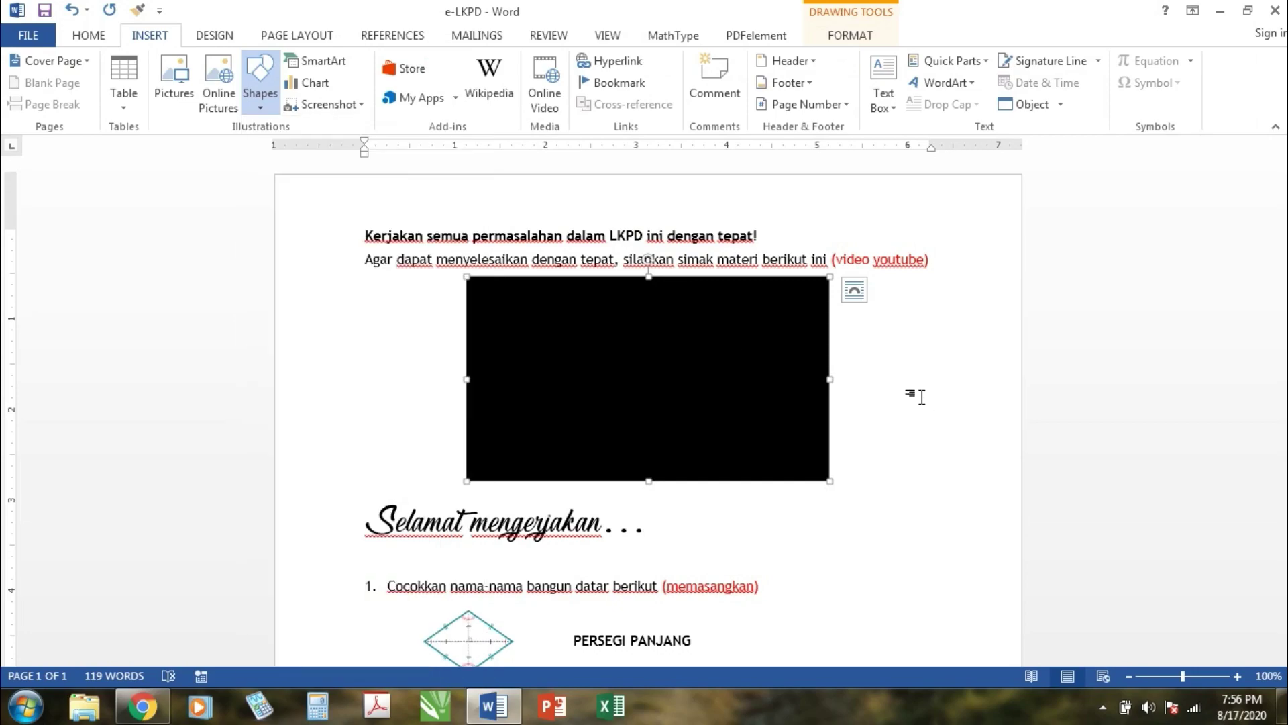
pyautogui.click(851, 36)
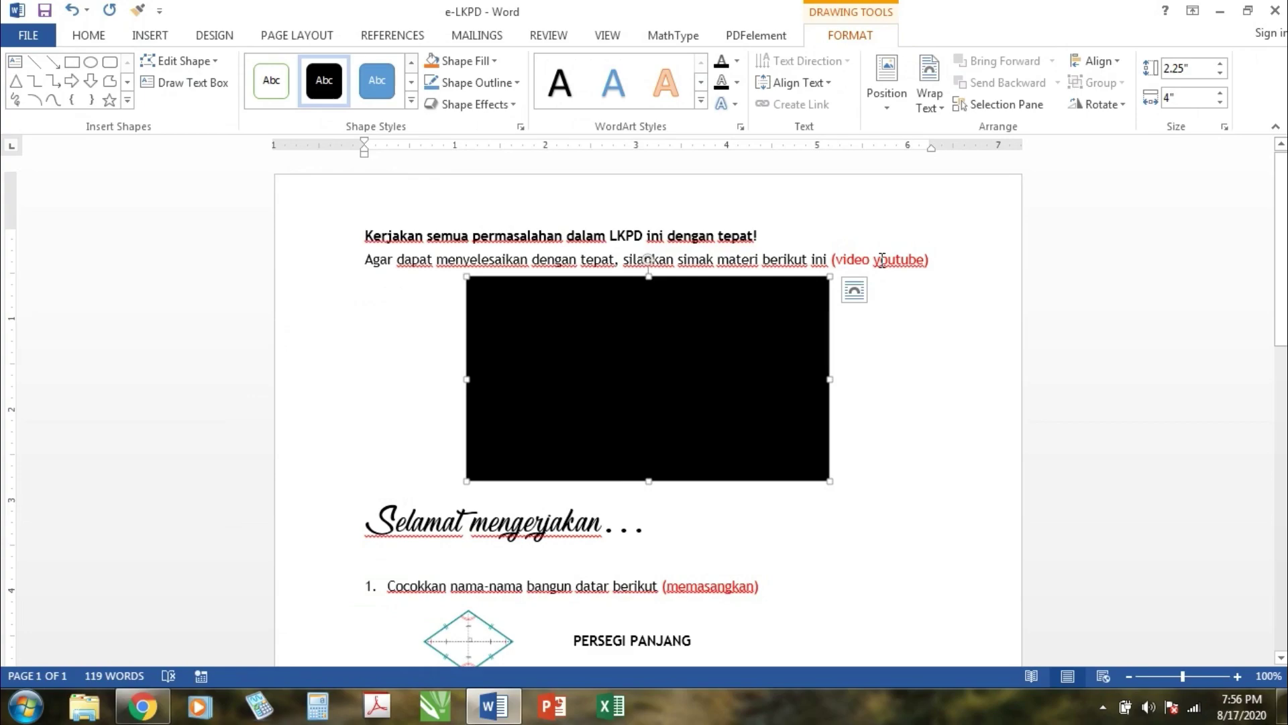
pyautogui.click(863, 324)
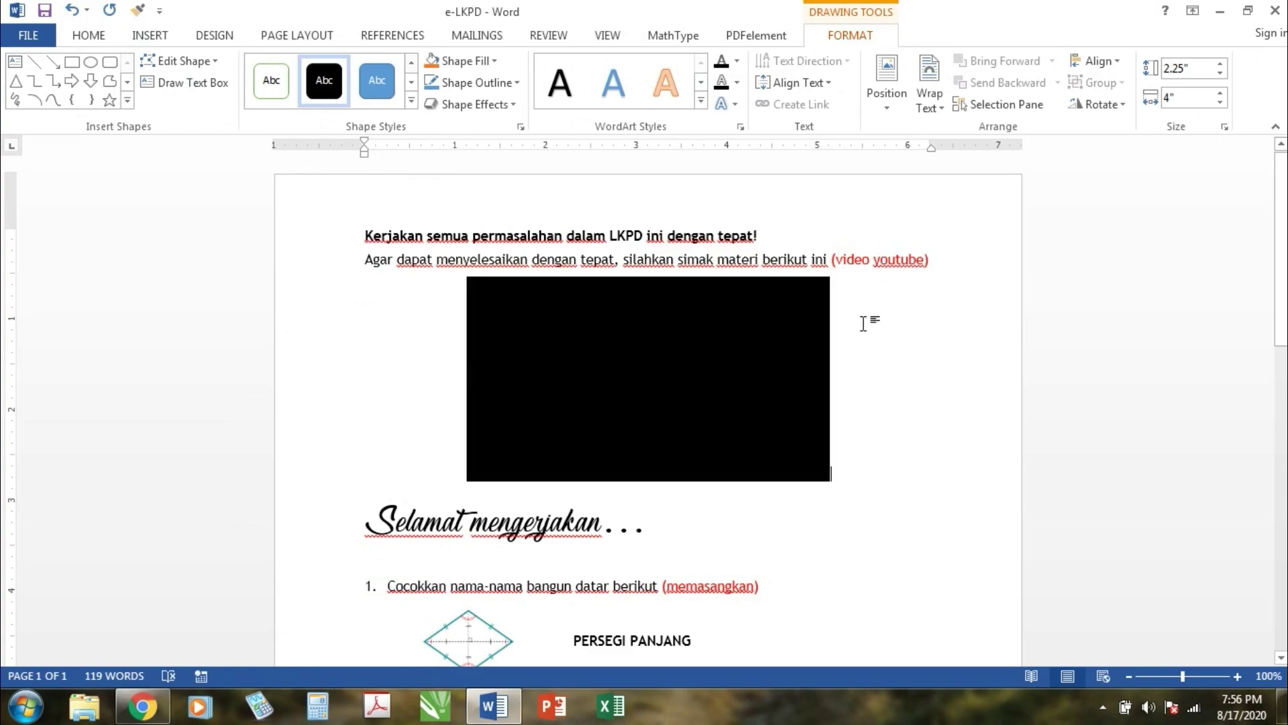
pyautogui.click(769, 332)
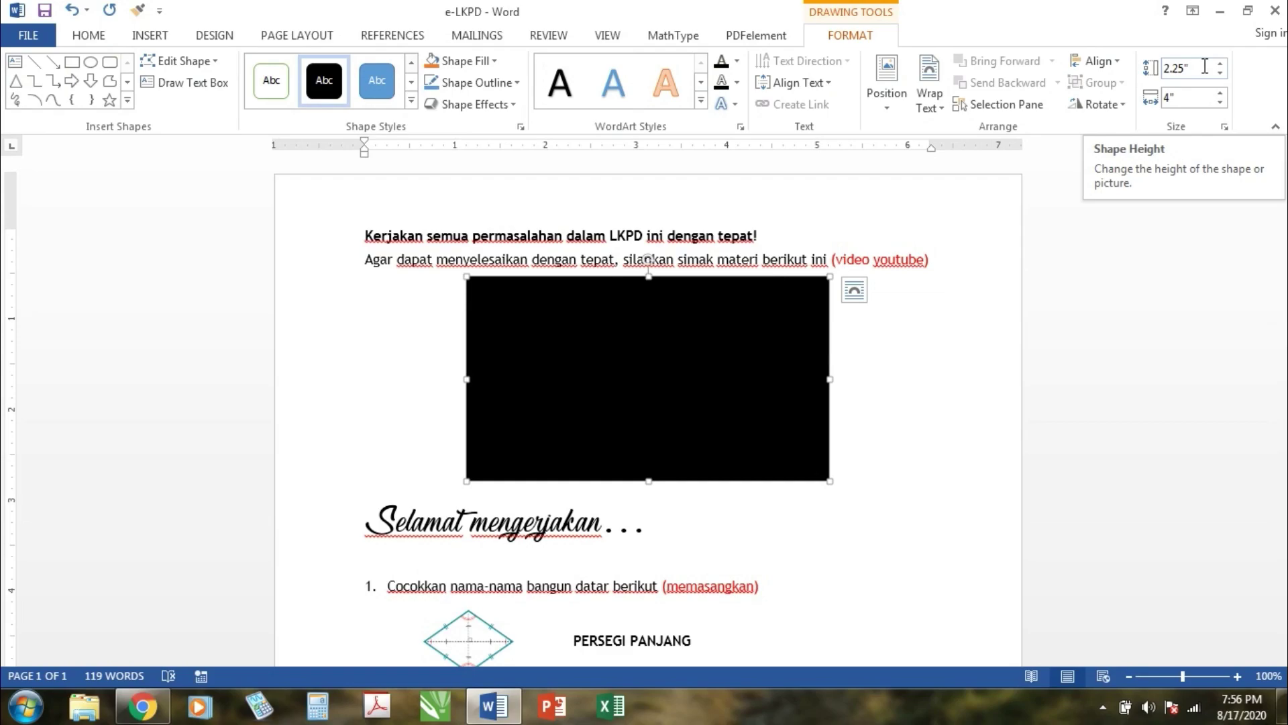
pyautogui.click(923, 400)
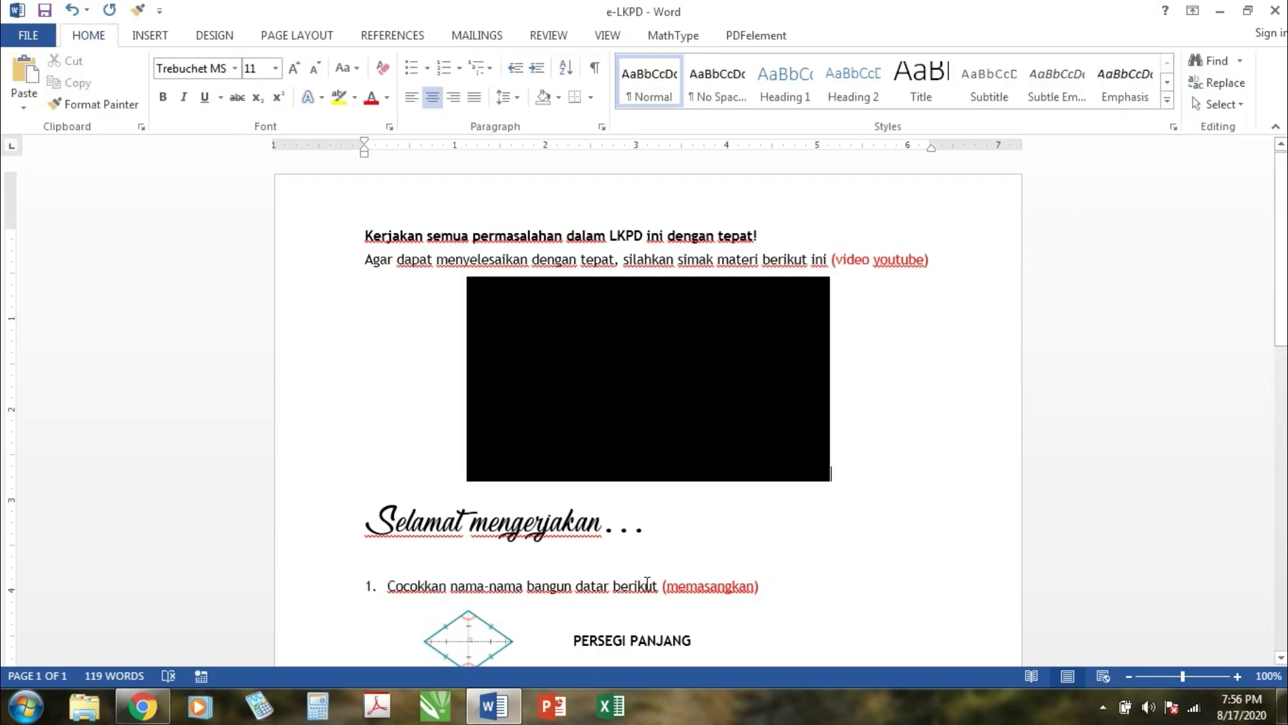
pyautogui.click(647, 583)
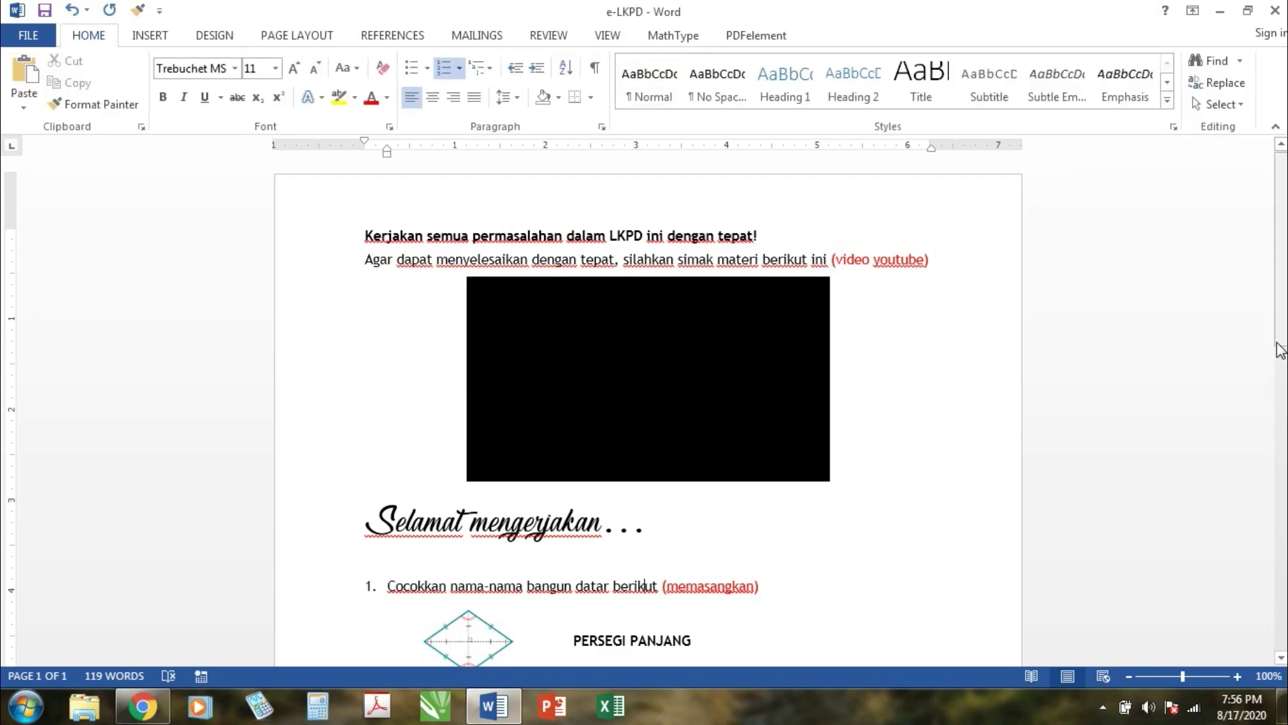
pyautogui.moveTo(1280, 349); pyautogui.dragTo(1284, 435)
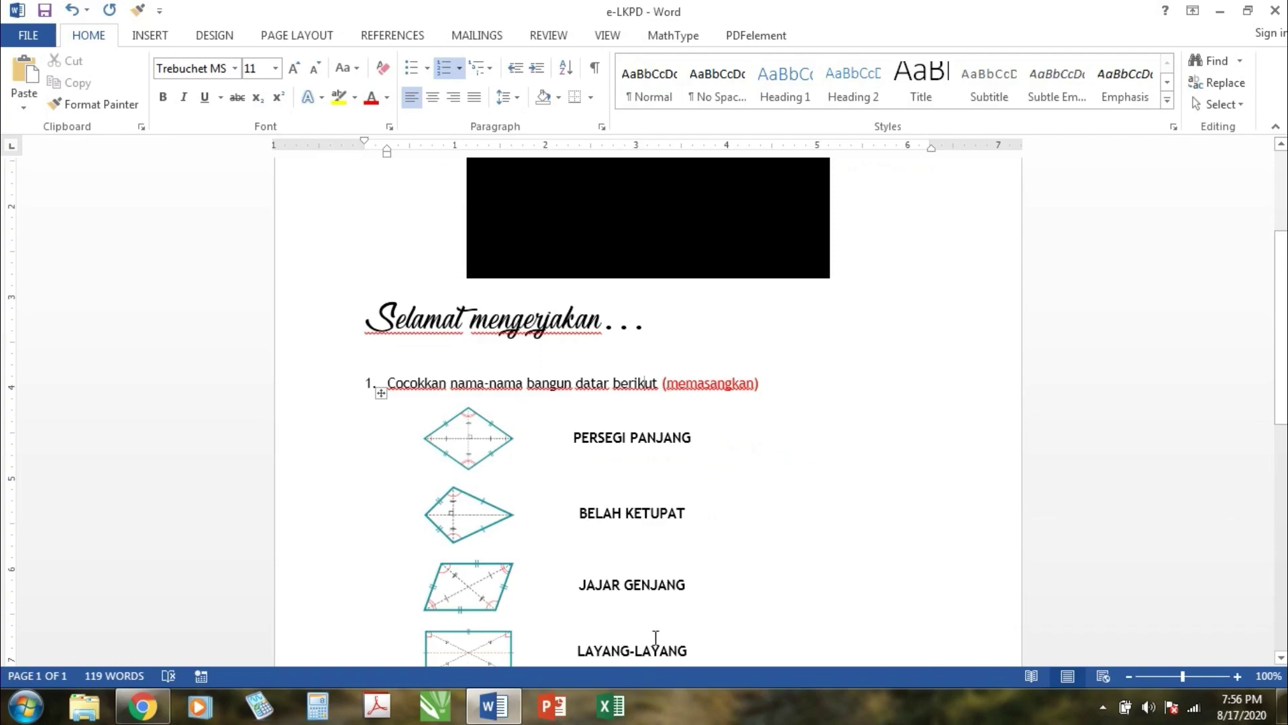
pyautogui.moveTo(1280, 325); pyautogui.dragTo(1280, 360)
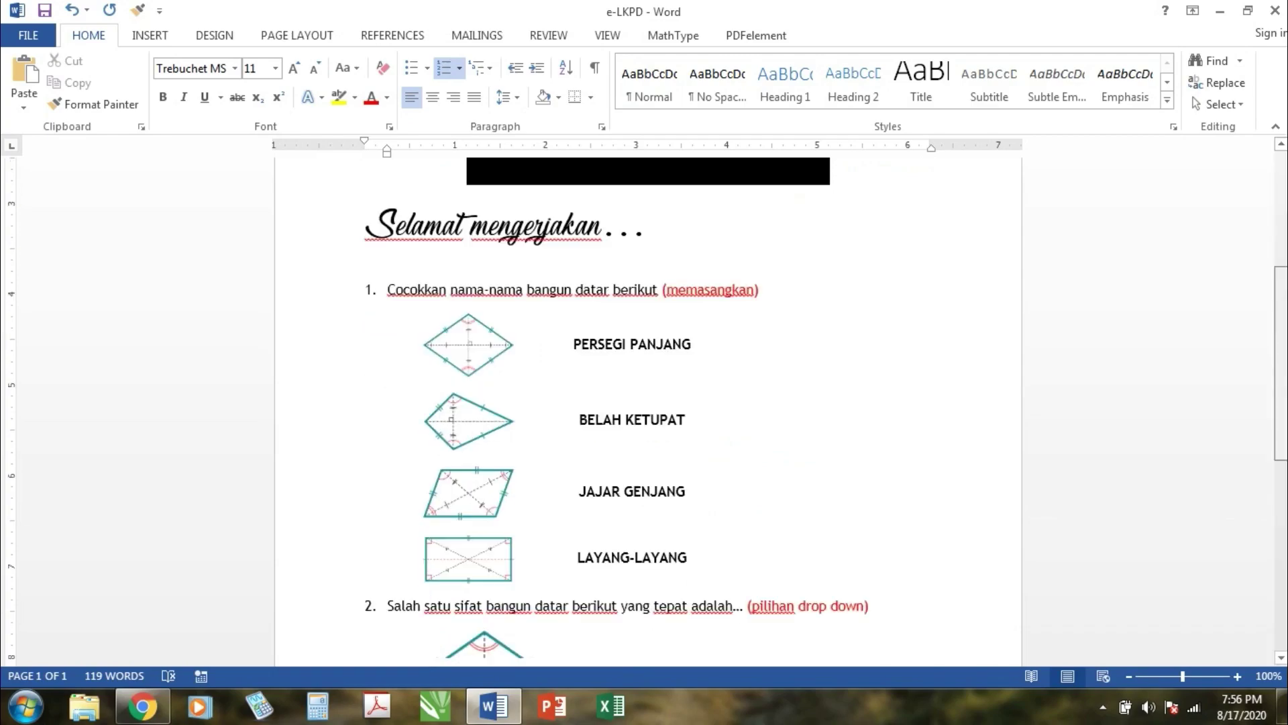
pyautogui.scroll(-7, 857, 417)
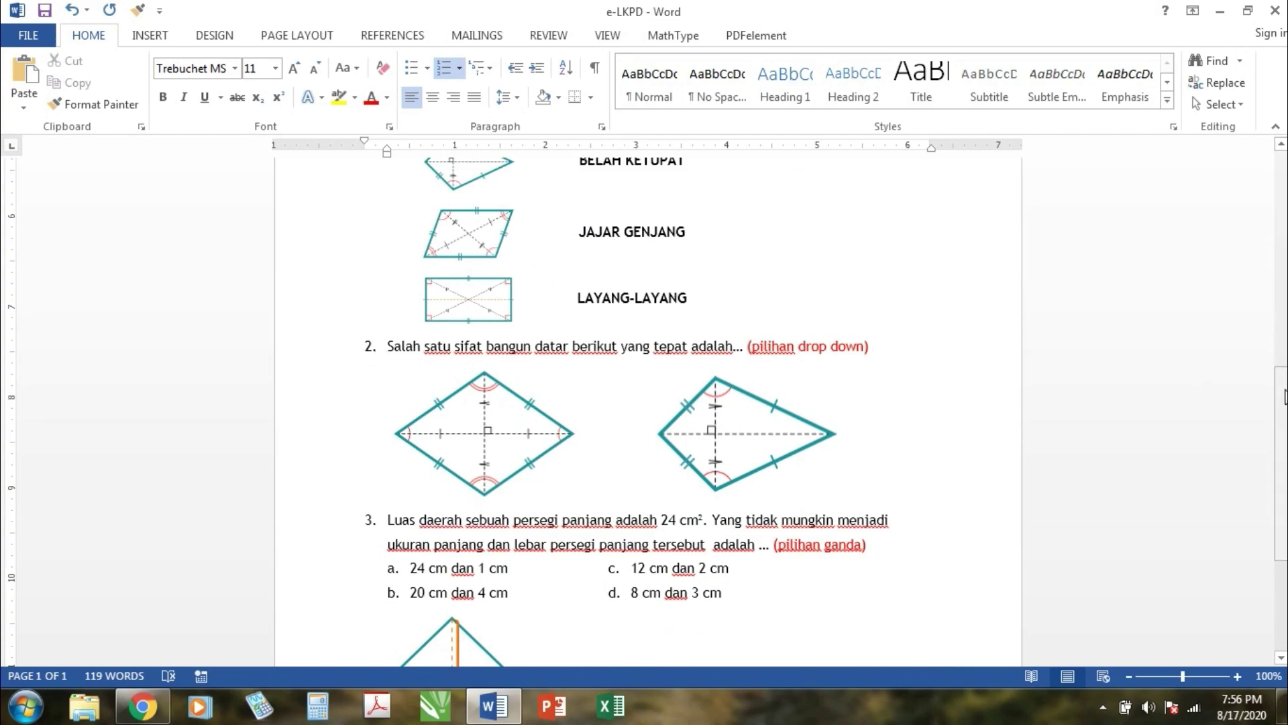
pyautogui.scroll(-3, 1281, 403)
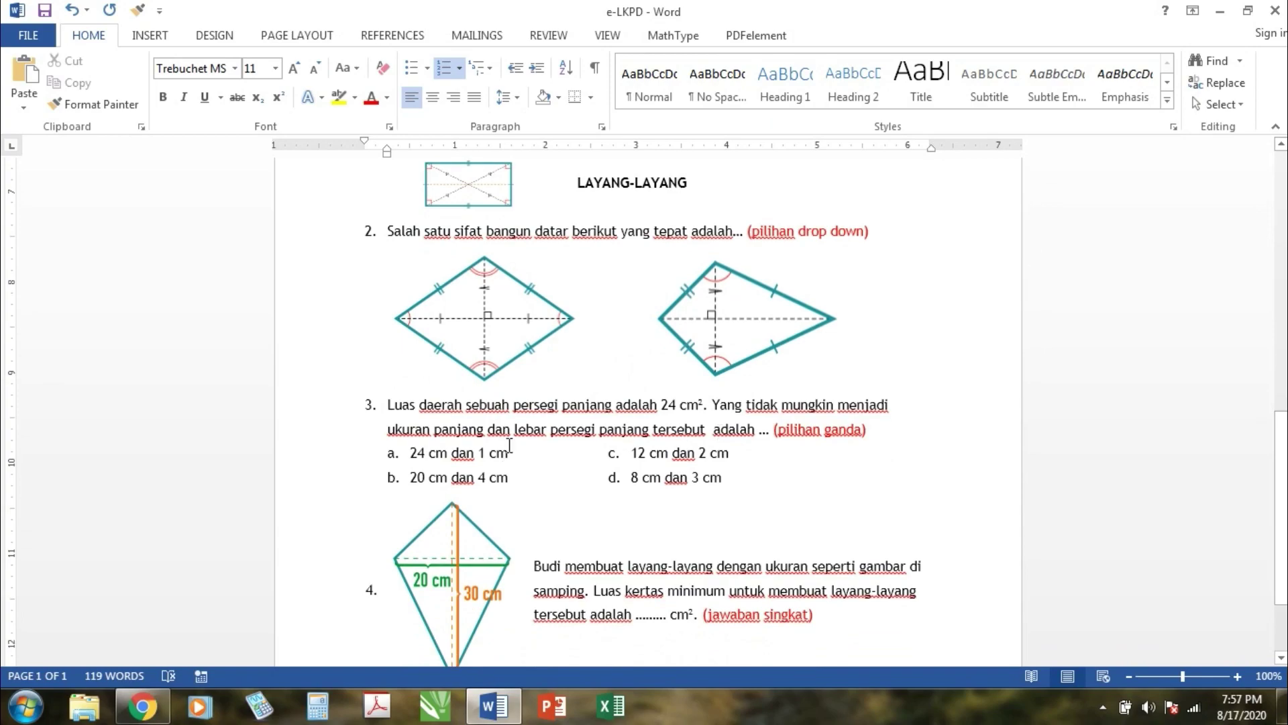
pyautogui.moveTo(1283, 518); pyautogui.dragTo(1282, 523)
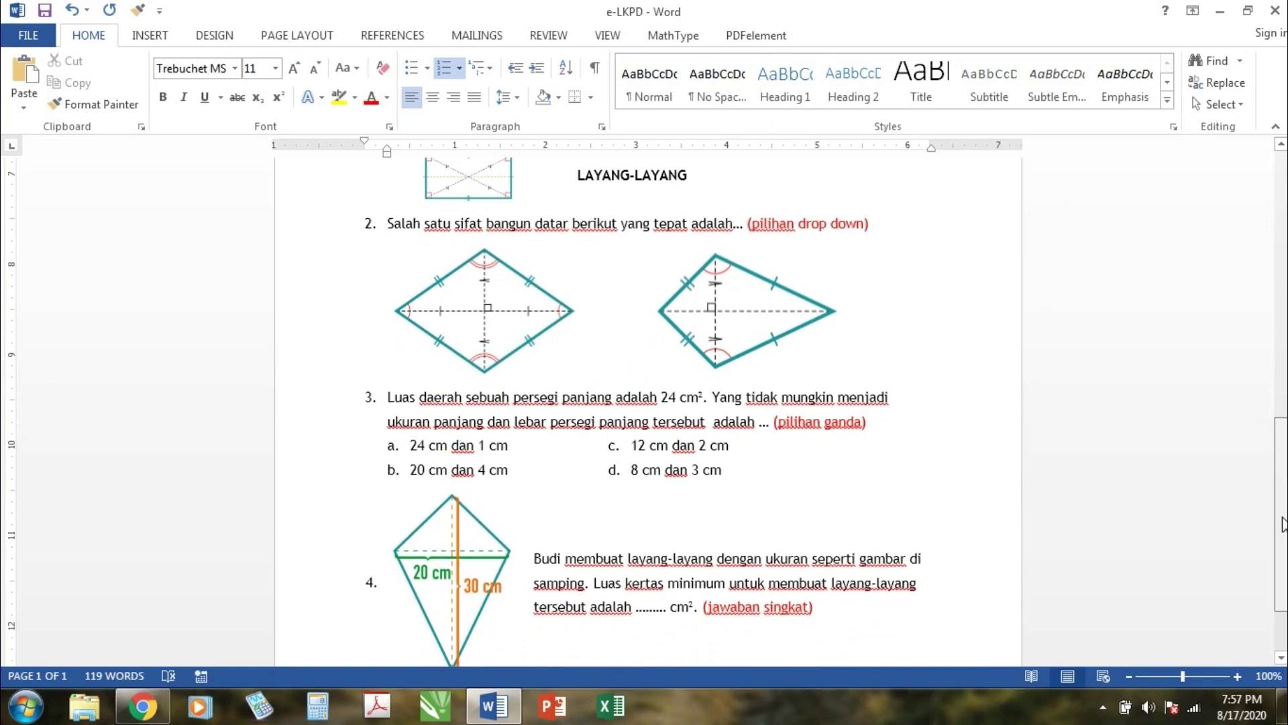
pyautogui.scroll(-3, 1087, 483)
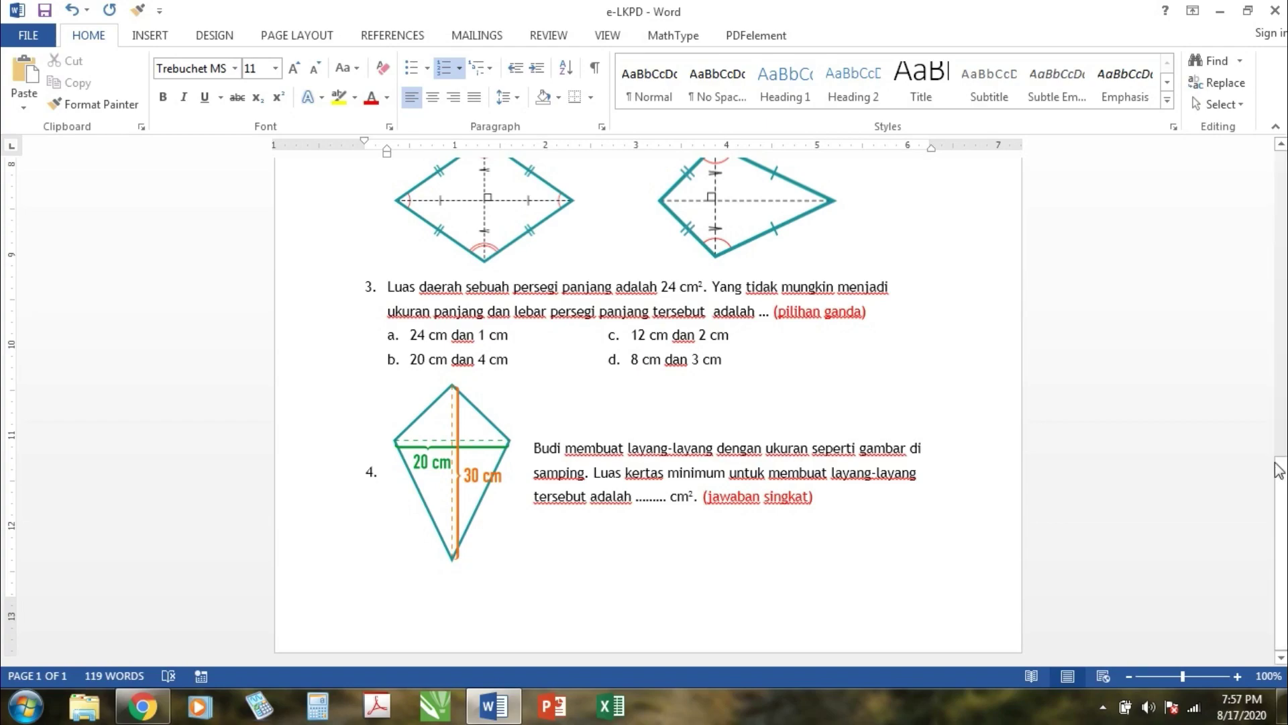
pyautogui.moveTo(1279, 470); pyautogui.dragTo(1281, 180)
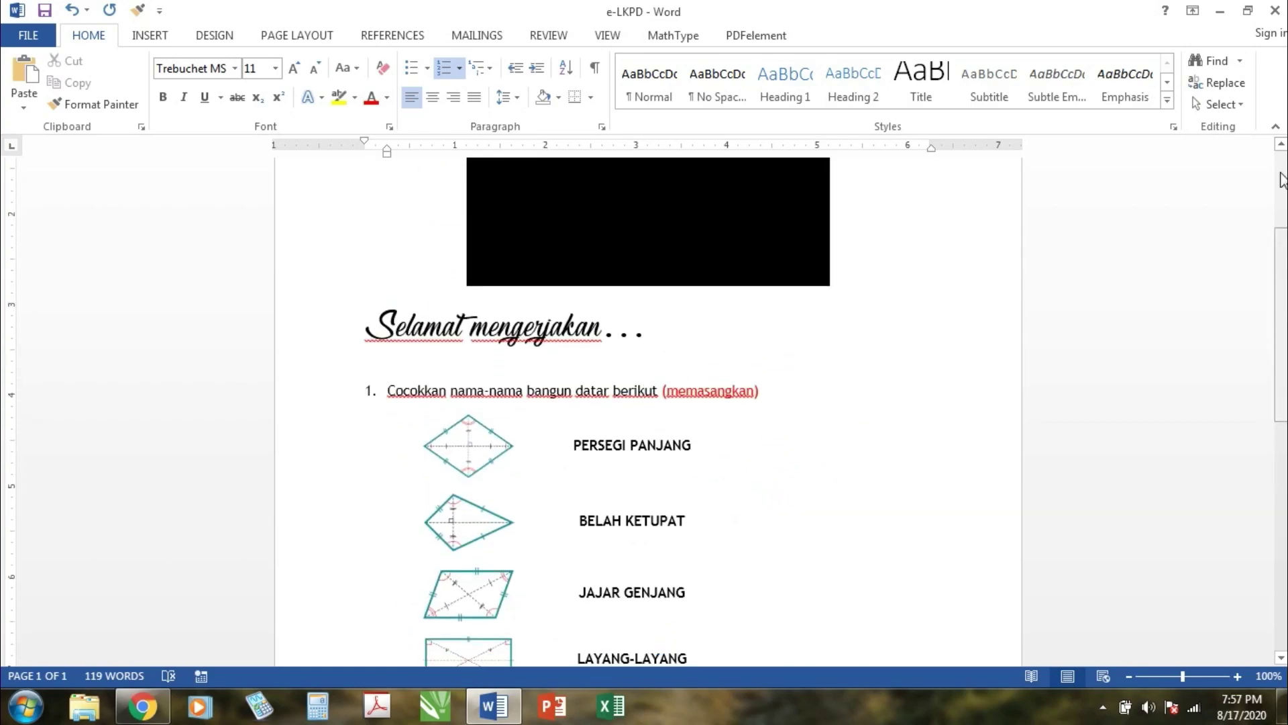
pyautogui.click(1281, 180)
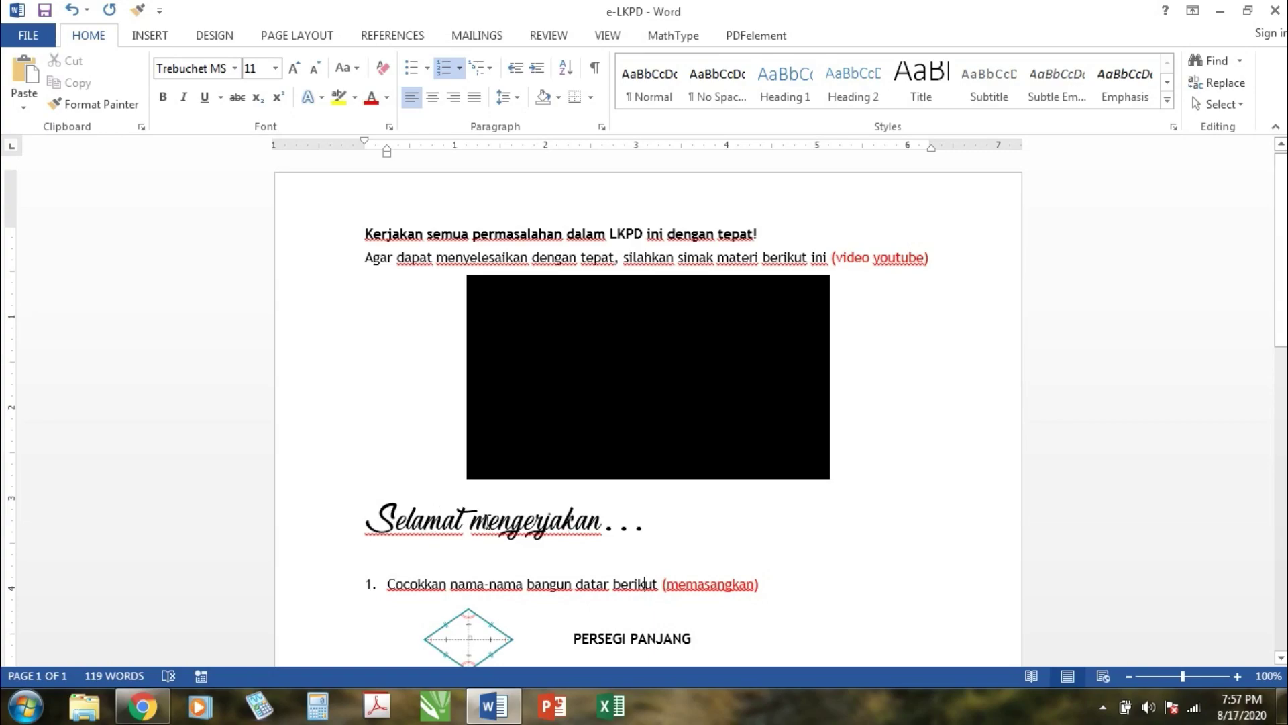
# Step: Change 'mengerjakan' to 'Mengerjakan' in the closing line and save the document
pyautogui.moveTo(485, 521); pyautogui.dragTo(472, 521)
pyautogui.press('Delete')
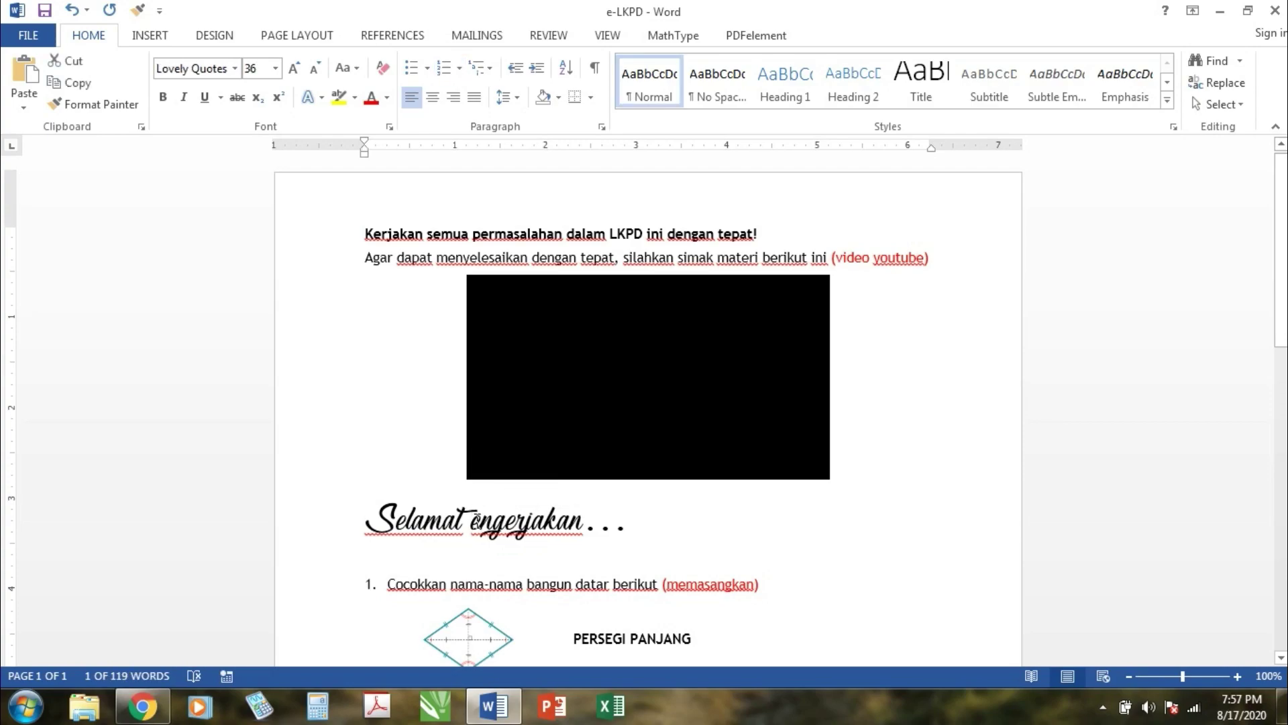
pyautogui.write('M')
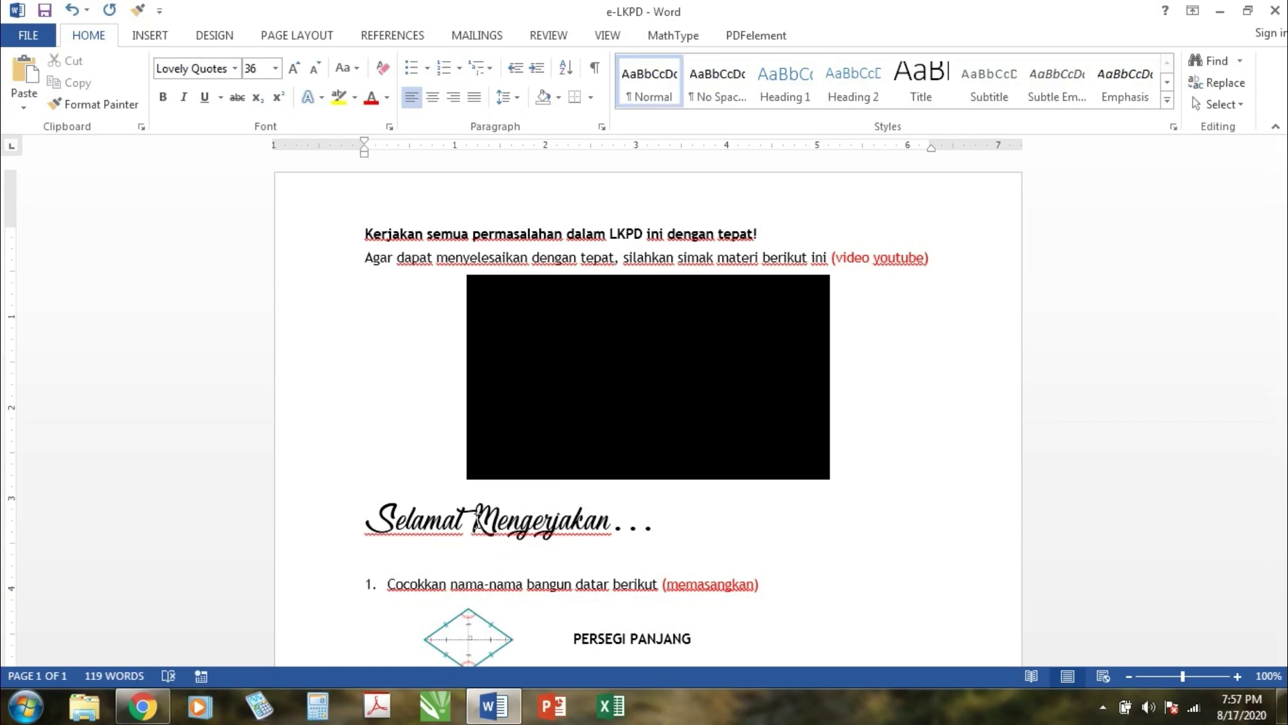
pyautogui.hotkey('ctrl', 's')
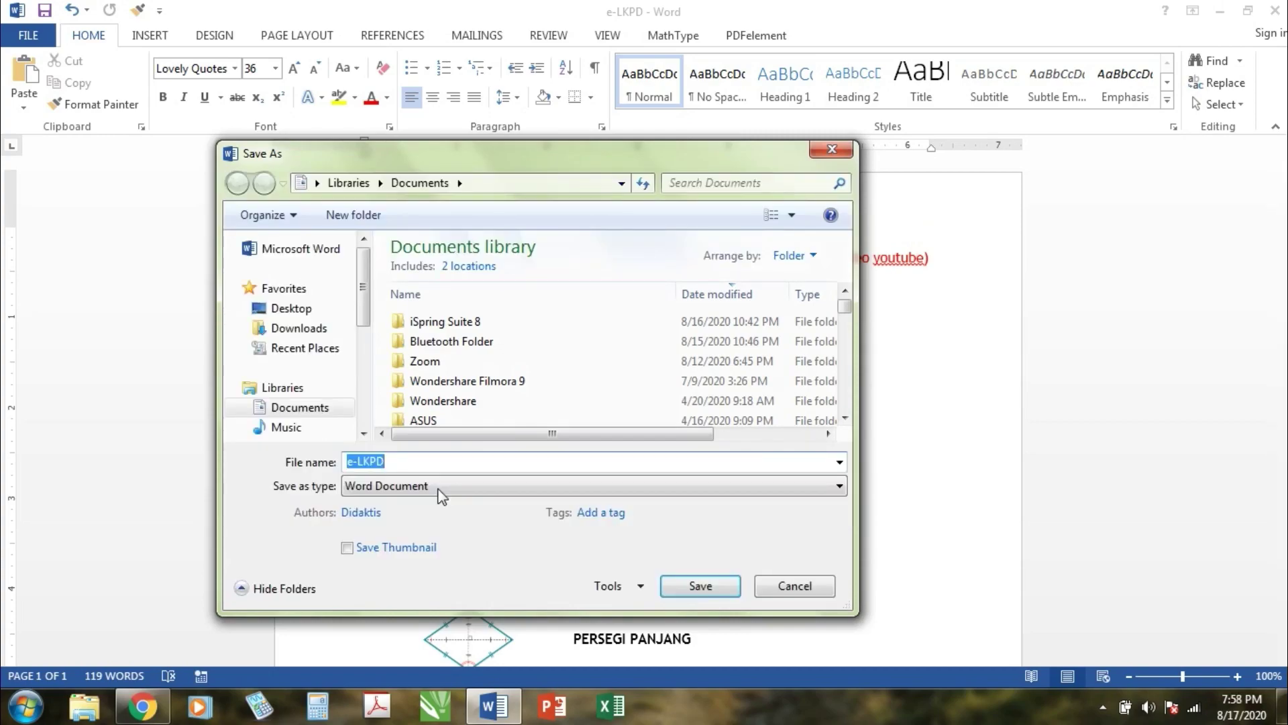
# Step: Save the e-LKPD worksheet as a PDF, then return to the Gmail inbox in Chrome
pyautogui.click(441, 485)
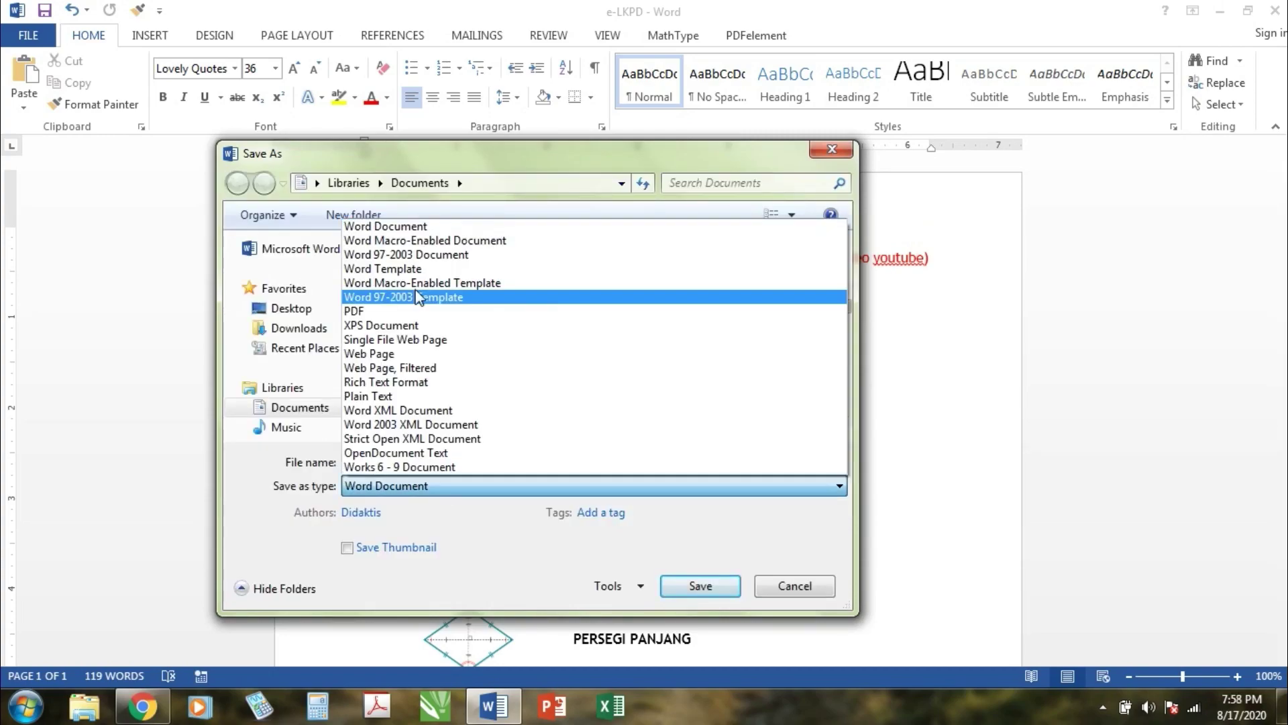
pyautogui.click(406, 311)
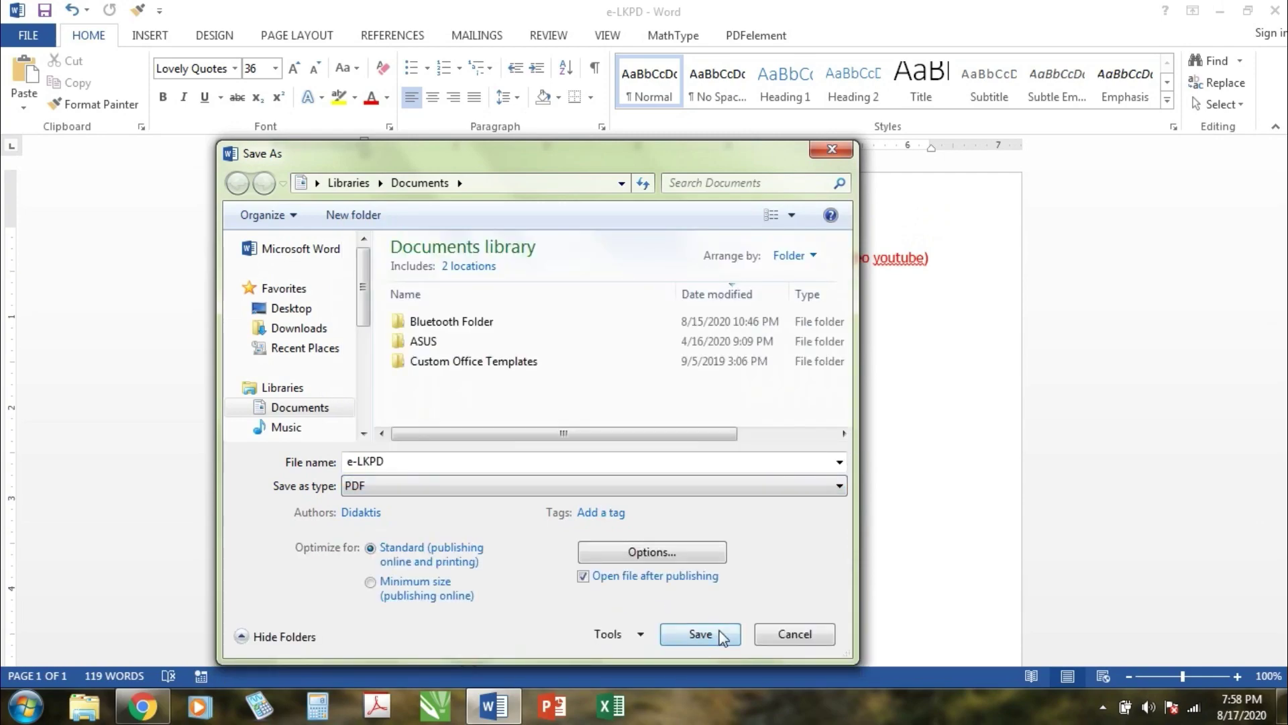
pyautogui.click(700, 634)
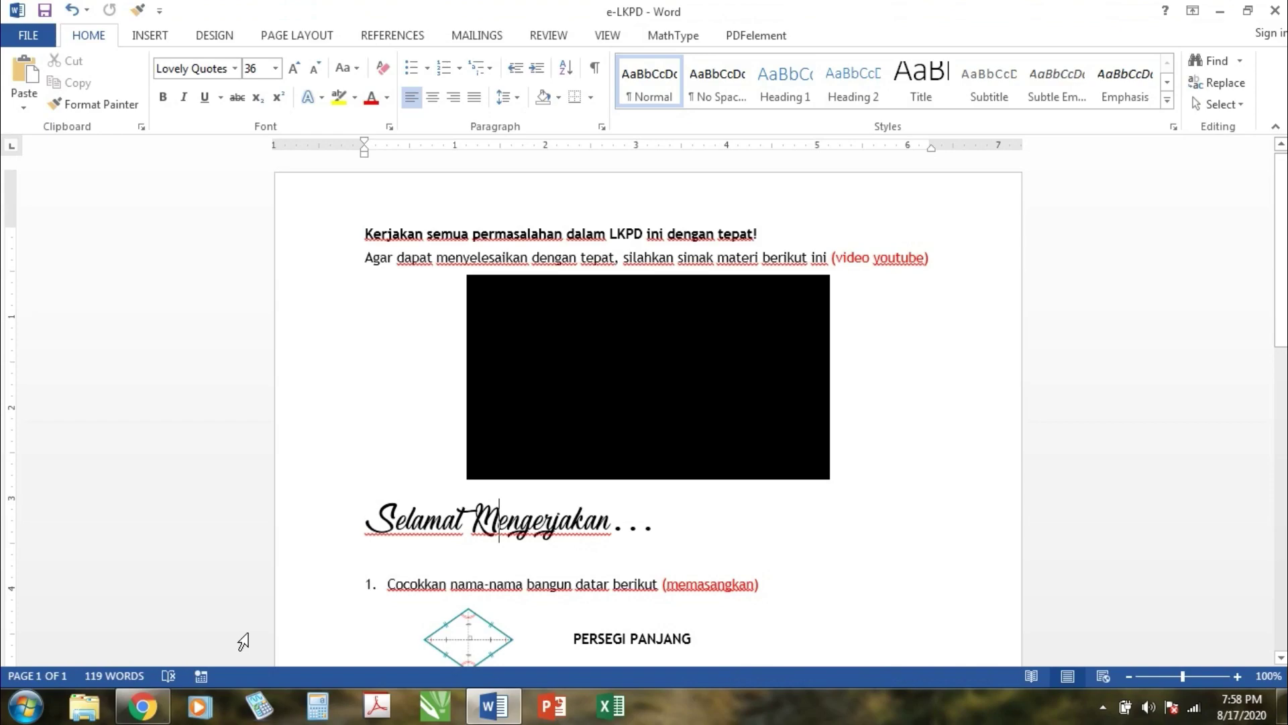
pyautogui.click(159, 713)
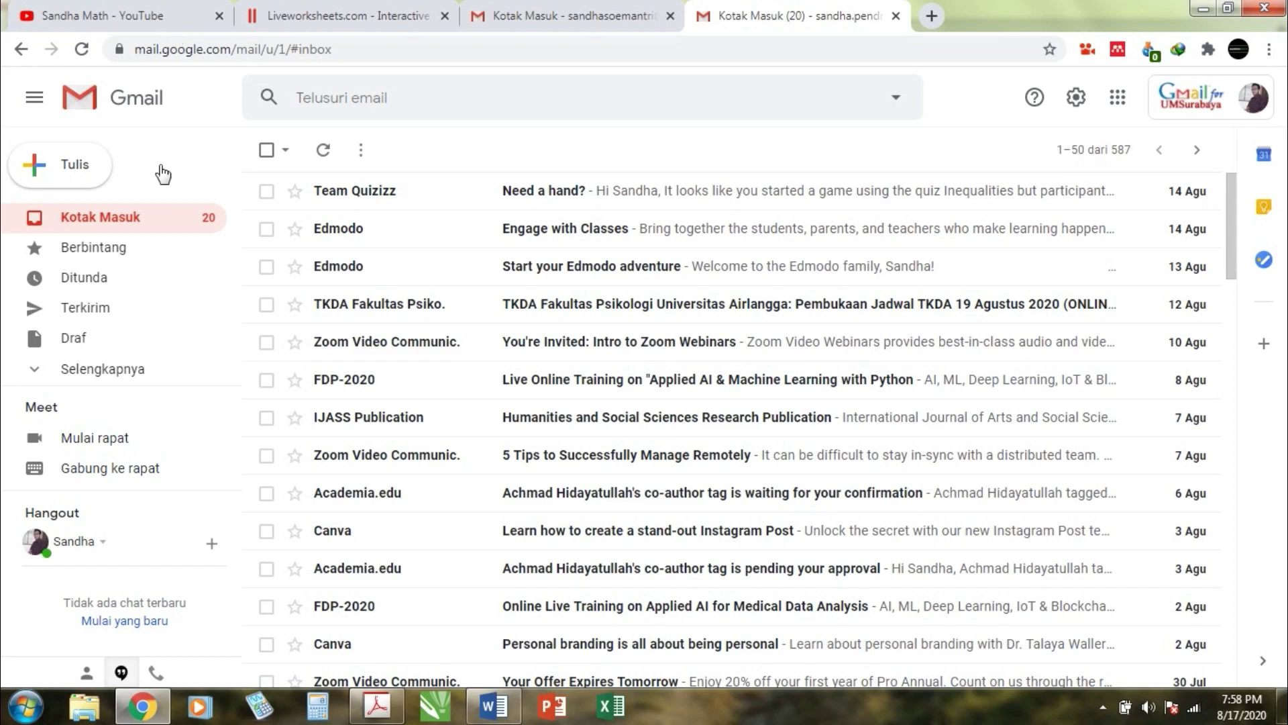
# Step: Scroll through e-LKPD.pdf in Acrobat to check it, then close the viewer
pyautogui.click(379, 708)
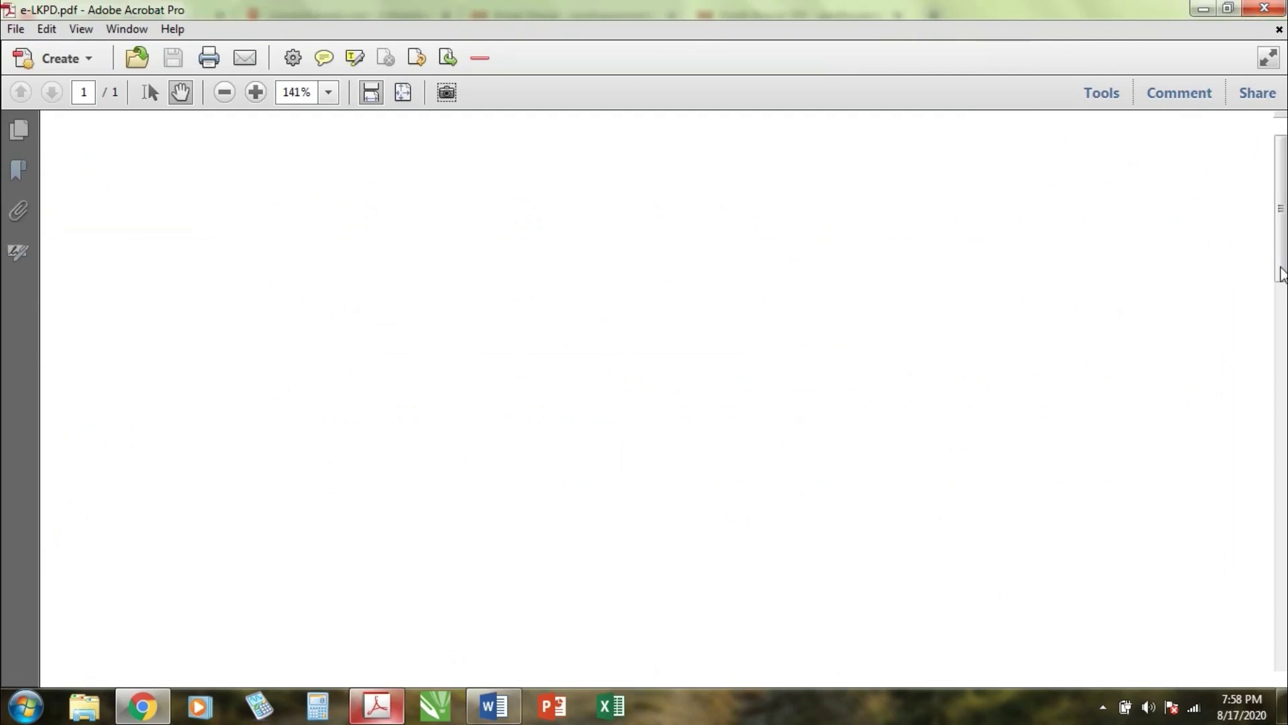
pyautogui.moveTo(1282, 274); pyautogui.dragTo(1281, 292)
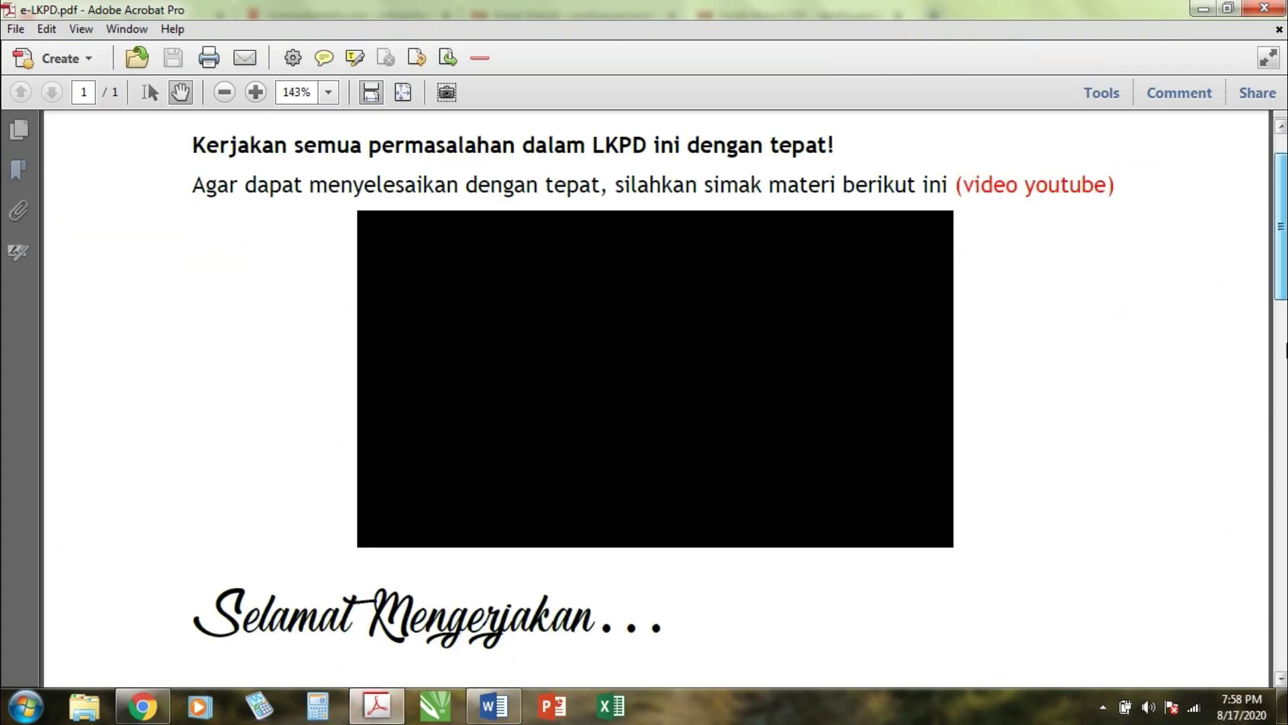
pyautogui.scroll(-3, 1285, 334)
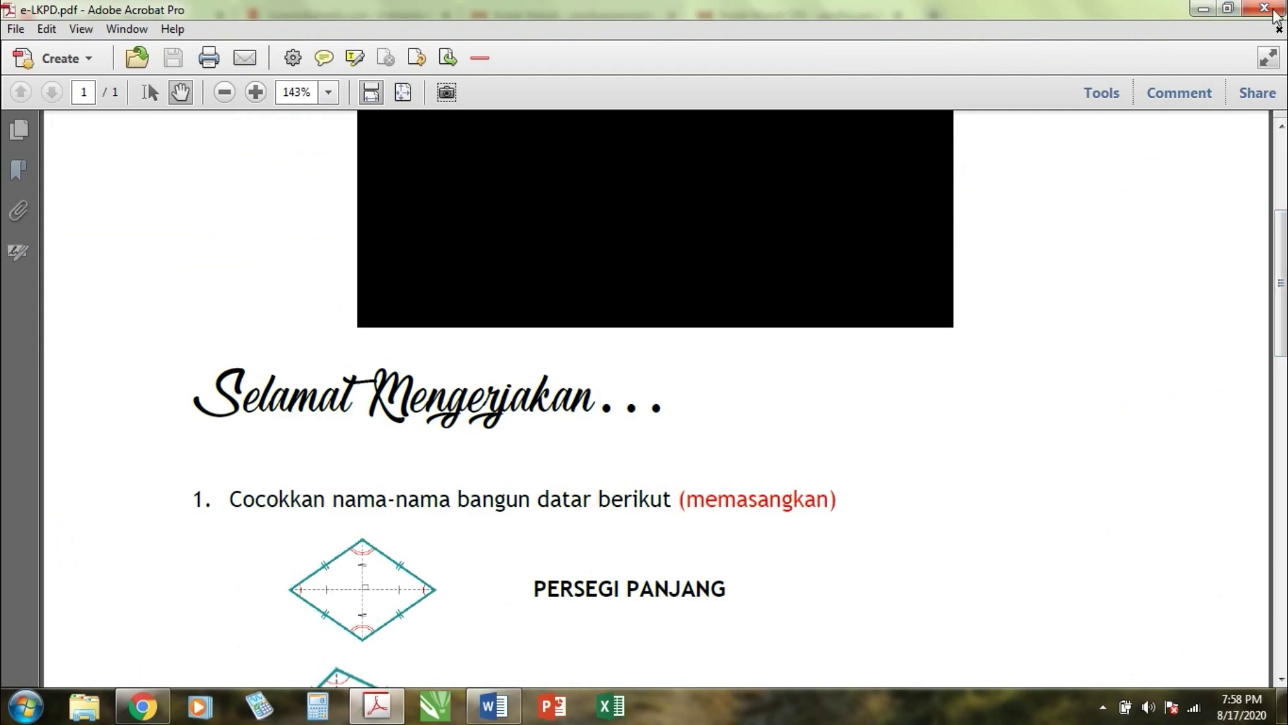
pyautogui.click(1274, 12)
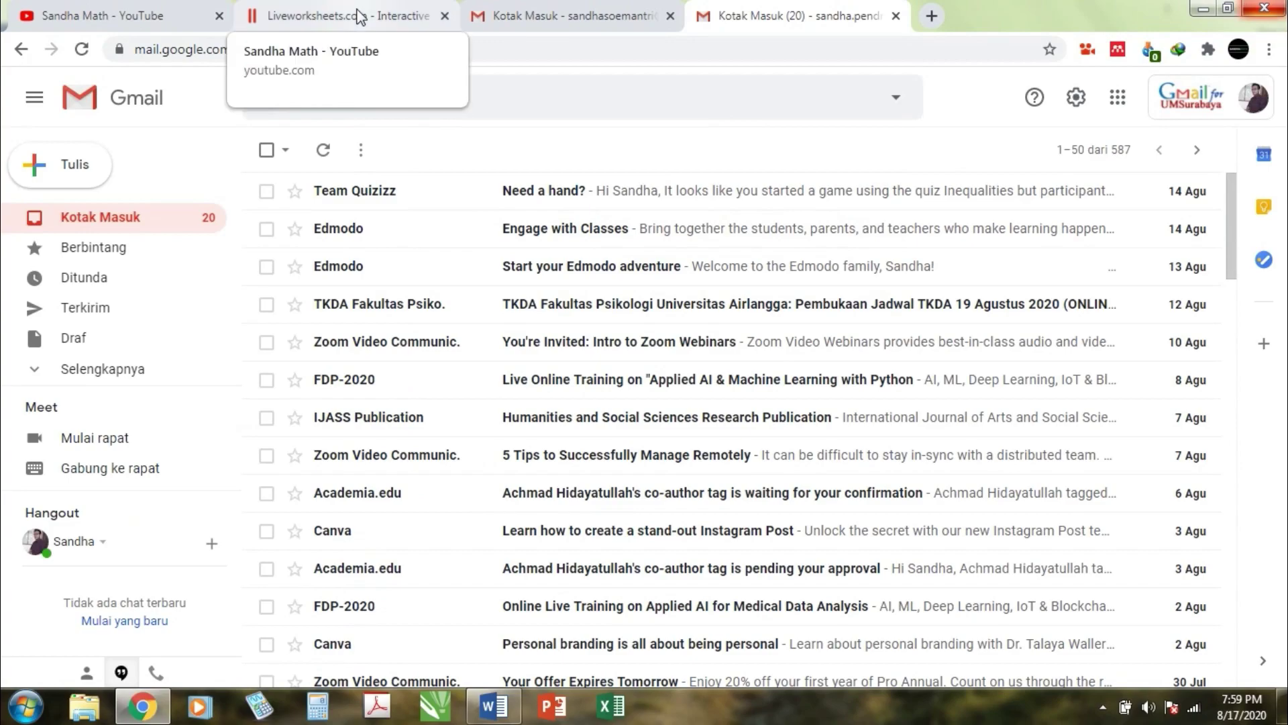
# Step: From the Liveworksheets homepage, choose Register under Teachers access
pyautogui.click(360, 17)
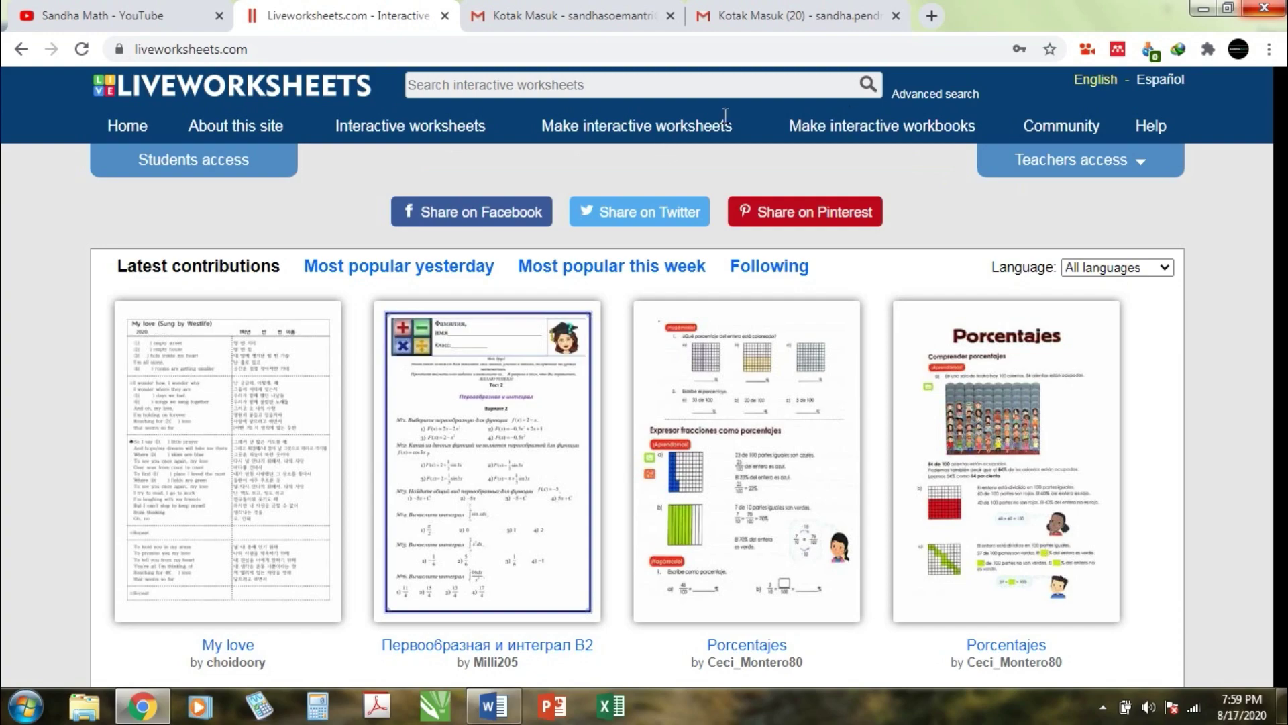
pyautogui.click(1062, 162)
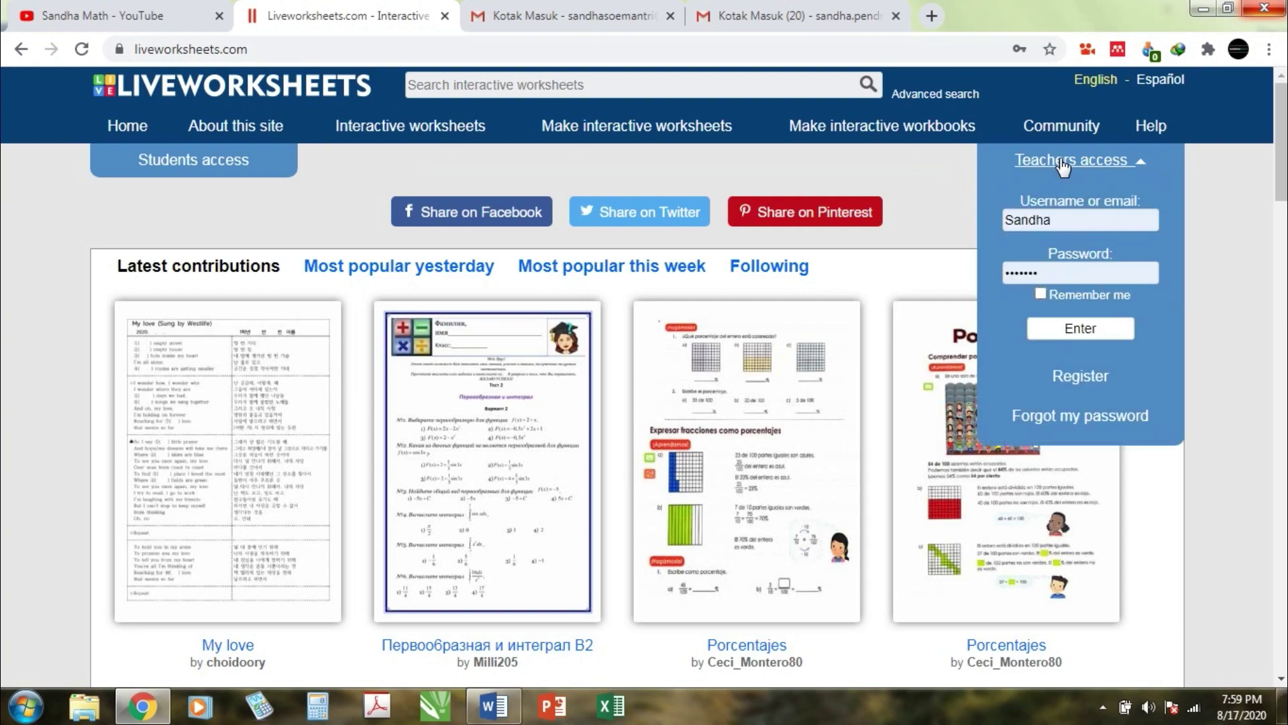
pyautogui.click(1094, 379)
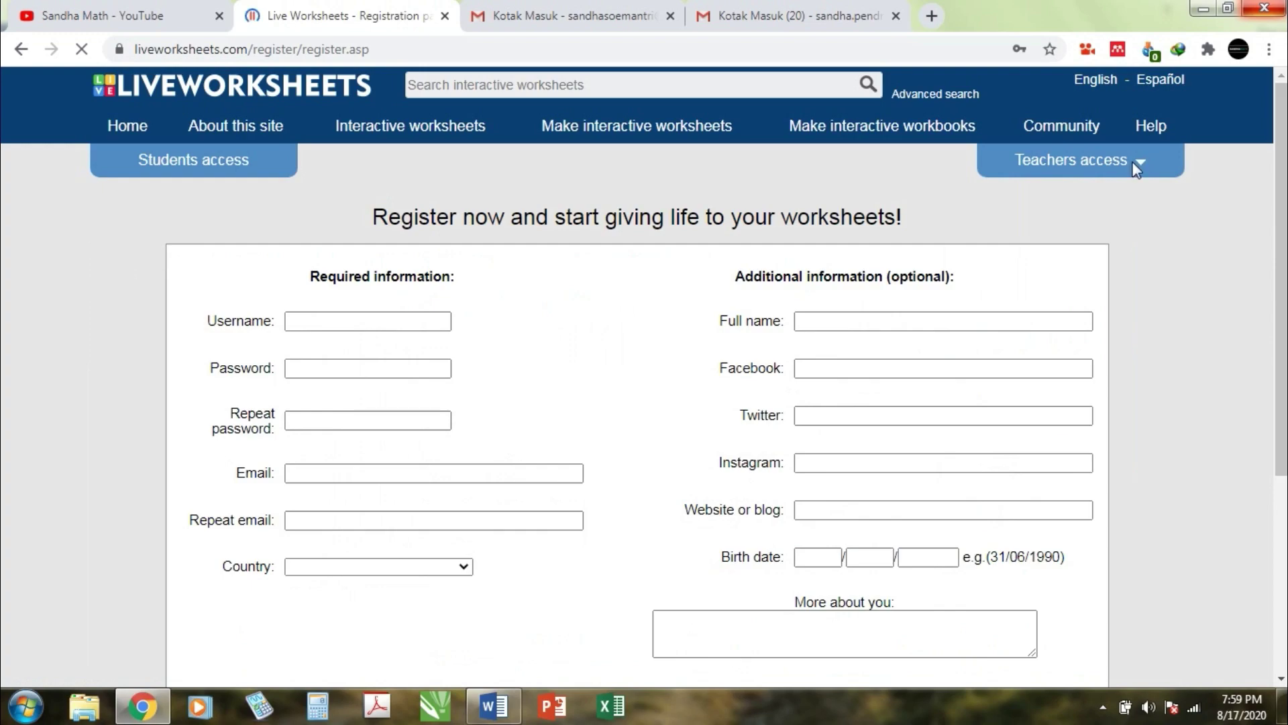
# Step: Enter a username, replacing its invalid space with an underscore after the warning
pyautogui.click(376, 322)
pyautogui.click(369, 320)
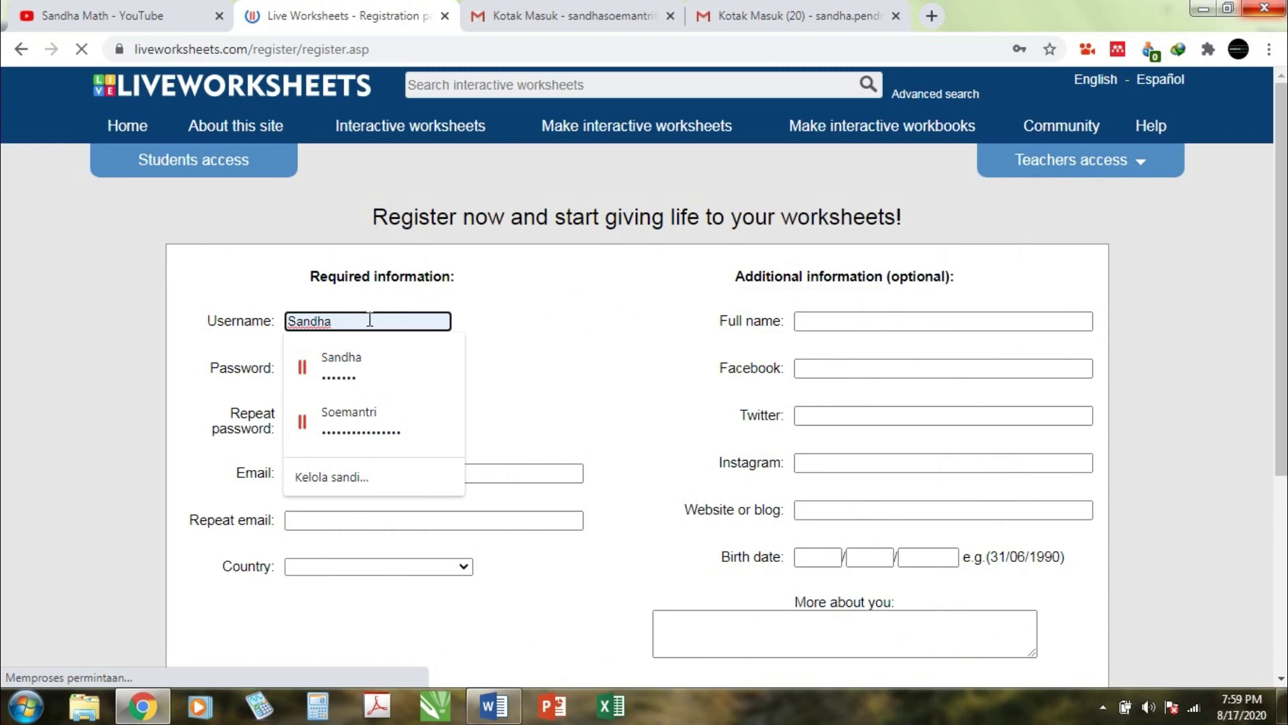
pyautogui.write('Soemantri')
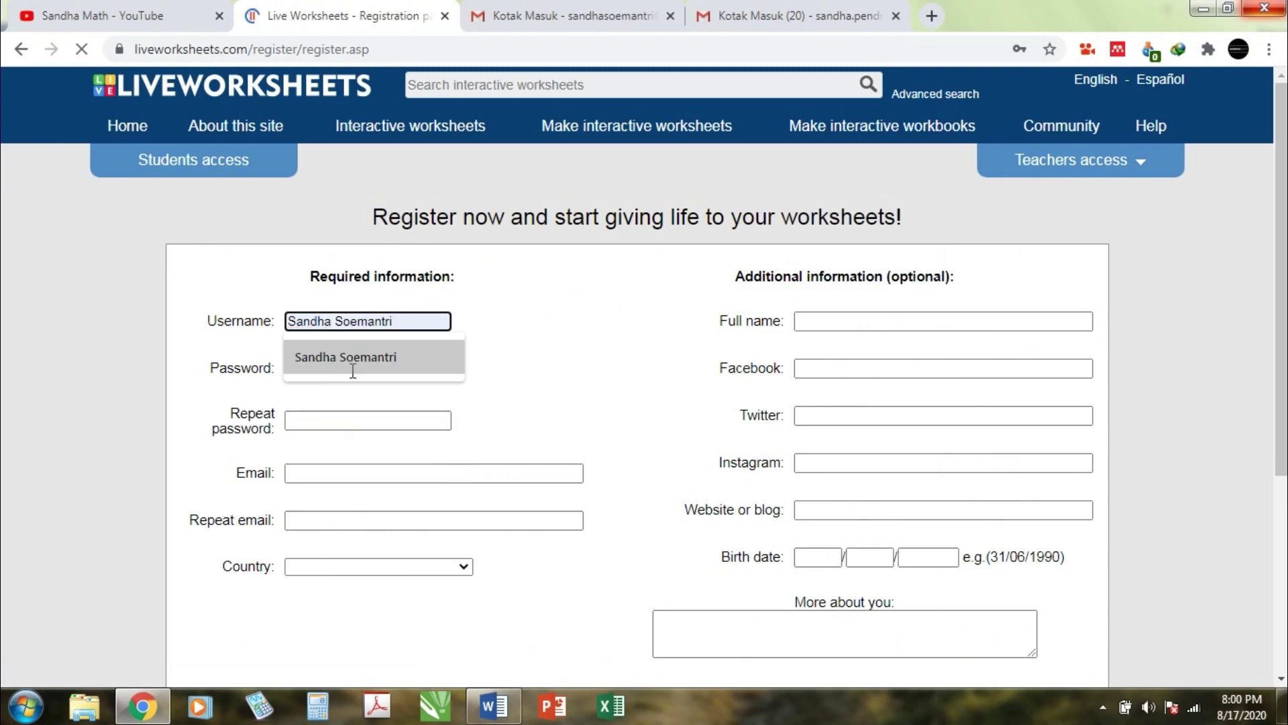
pyautogui.click(356, 363)
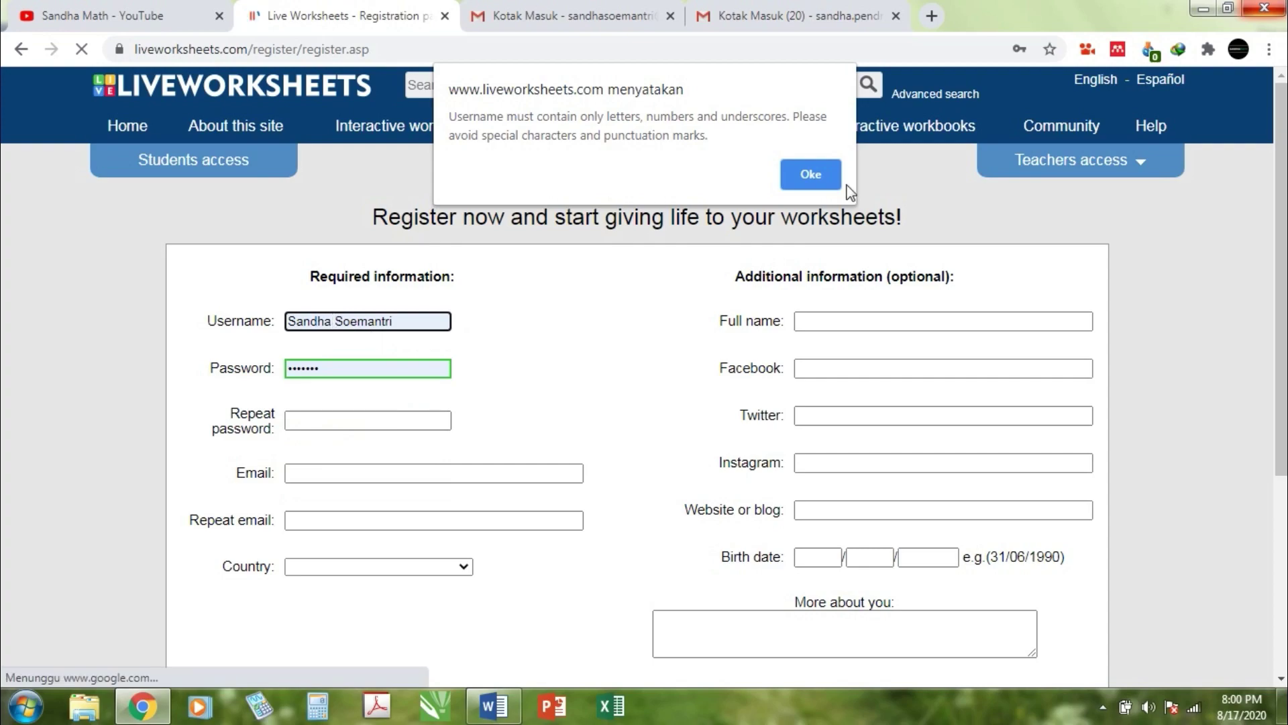
pyautogui.press('Return')
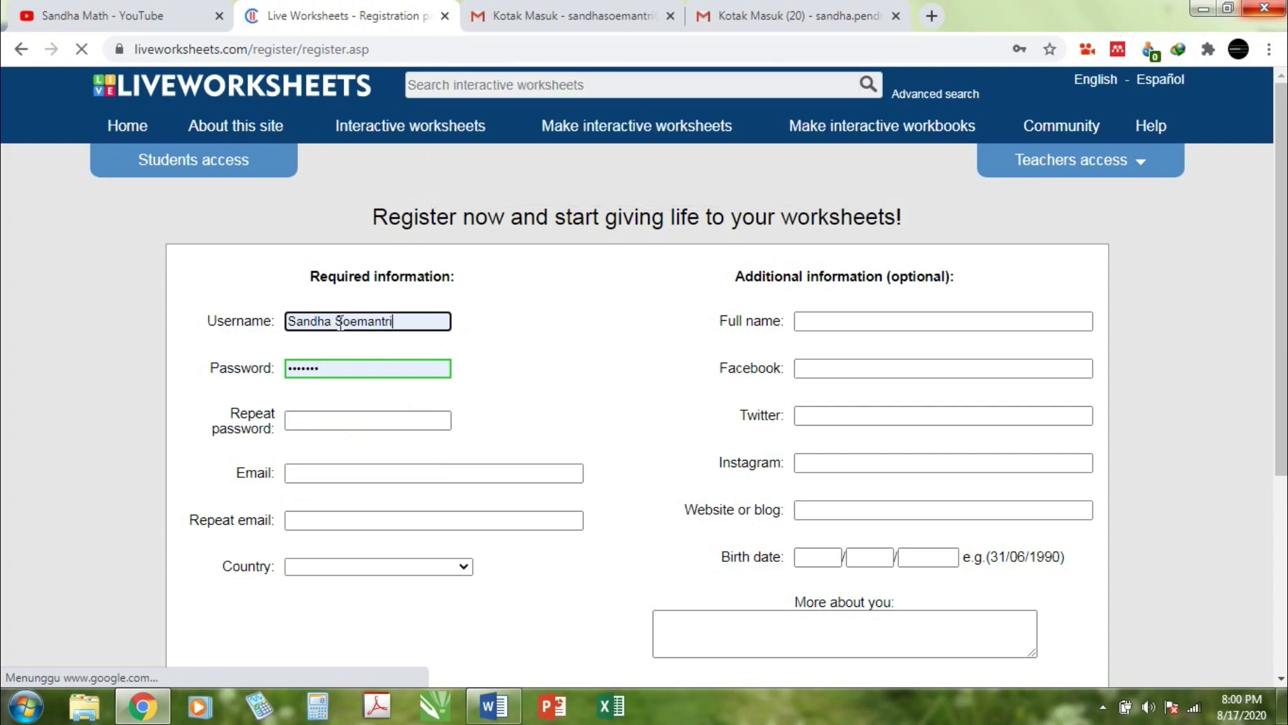
pyautogui.click(340, 324)
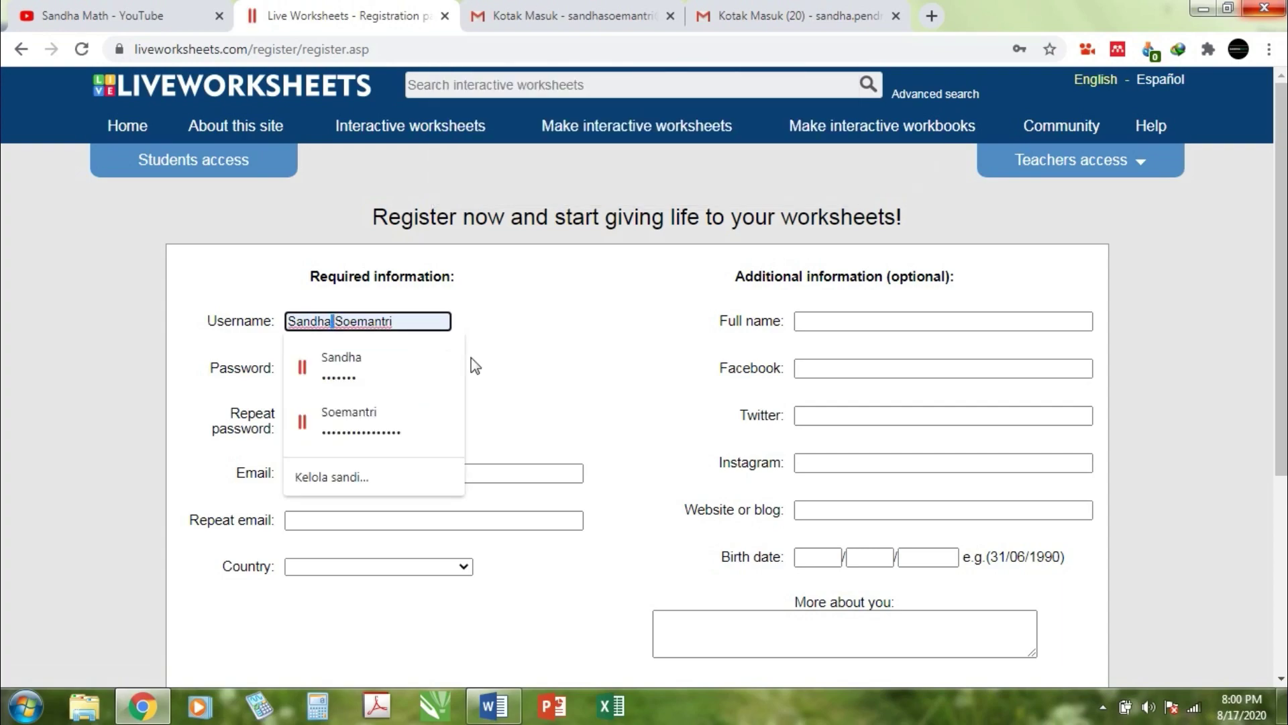
pyautogui.write(')')
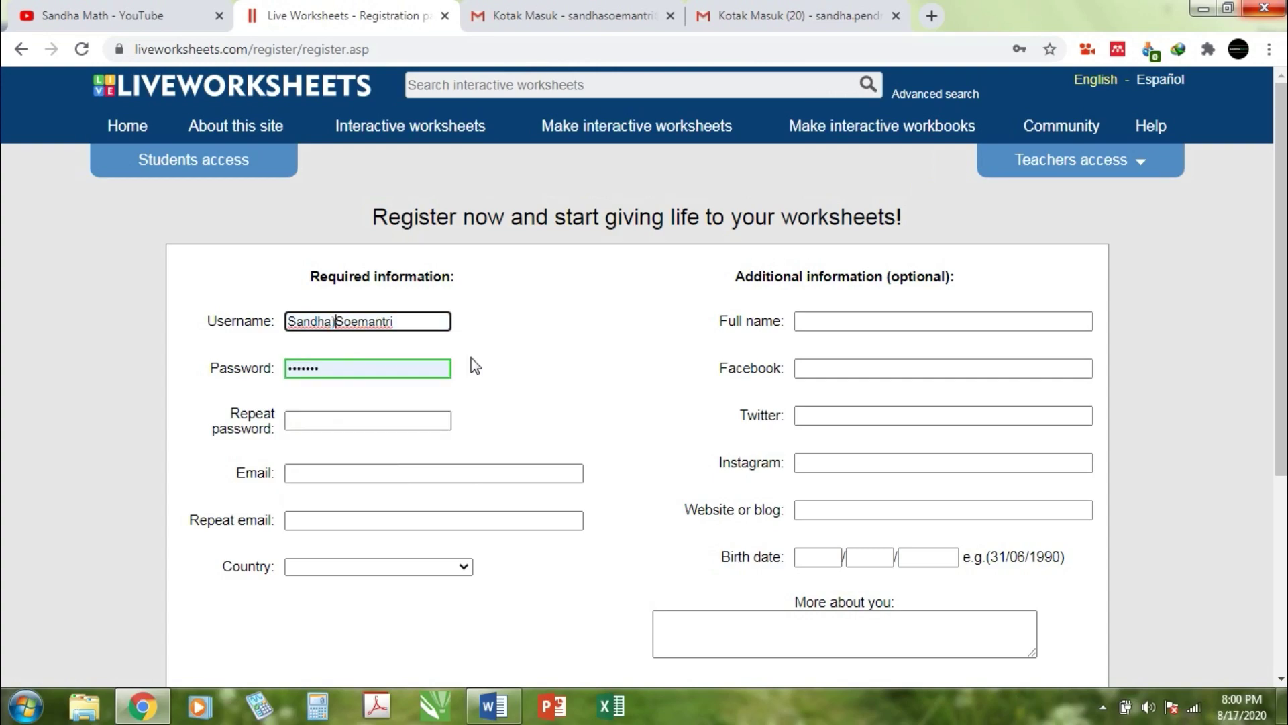
pyautogui.press('BackSpace')
pyautogui.write('_')
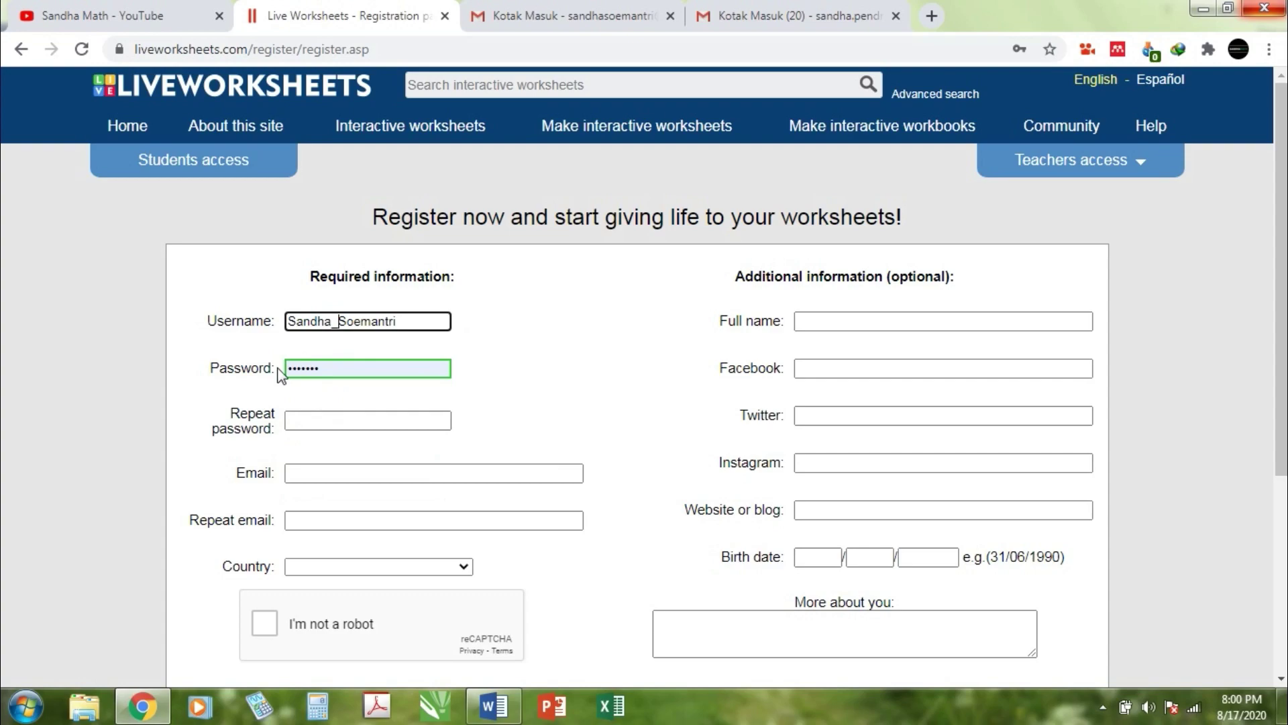
# Step: Enter the new account password
pyautogui.press('Tab')
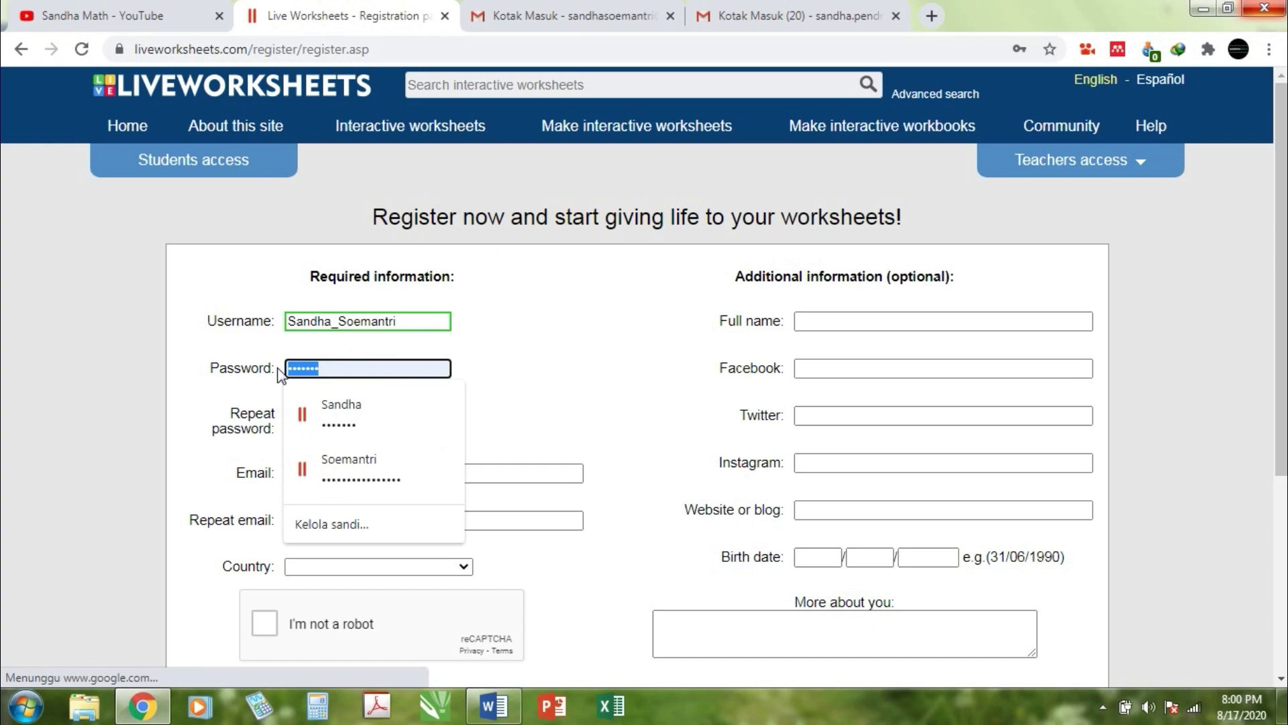
pyautogui.write('••')
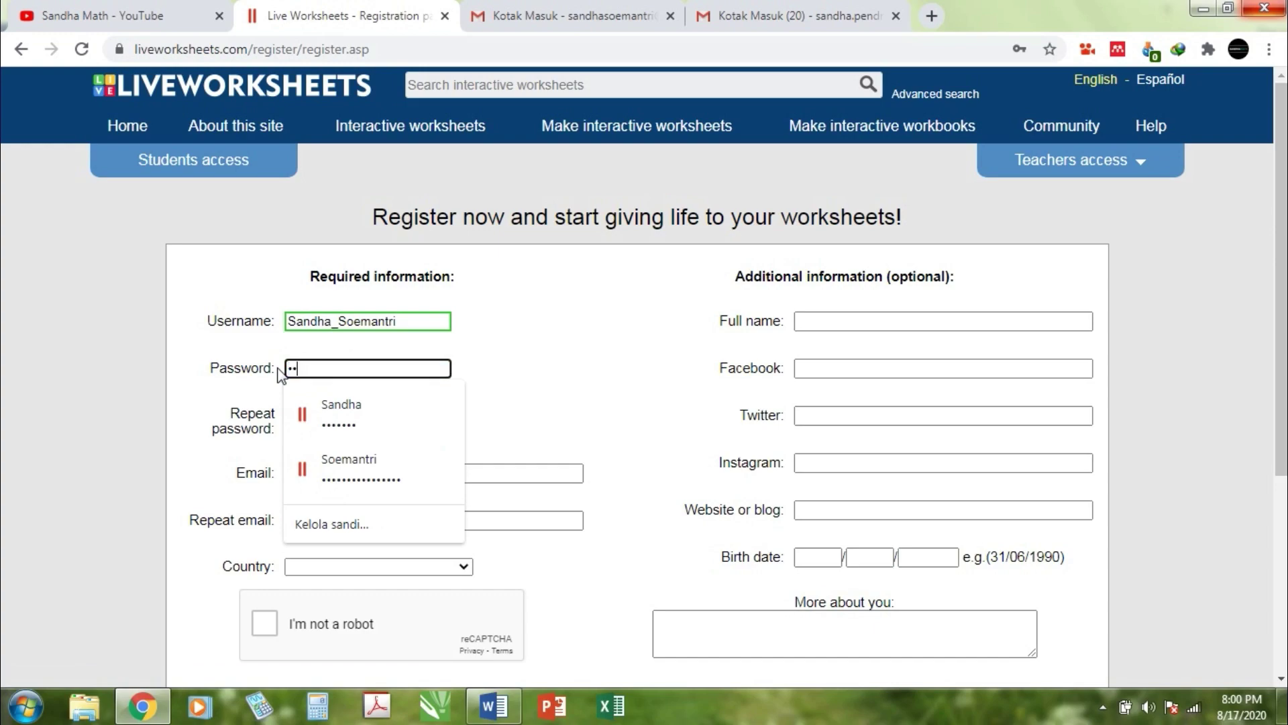
pyautogui.write('••')
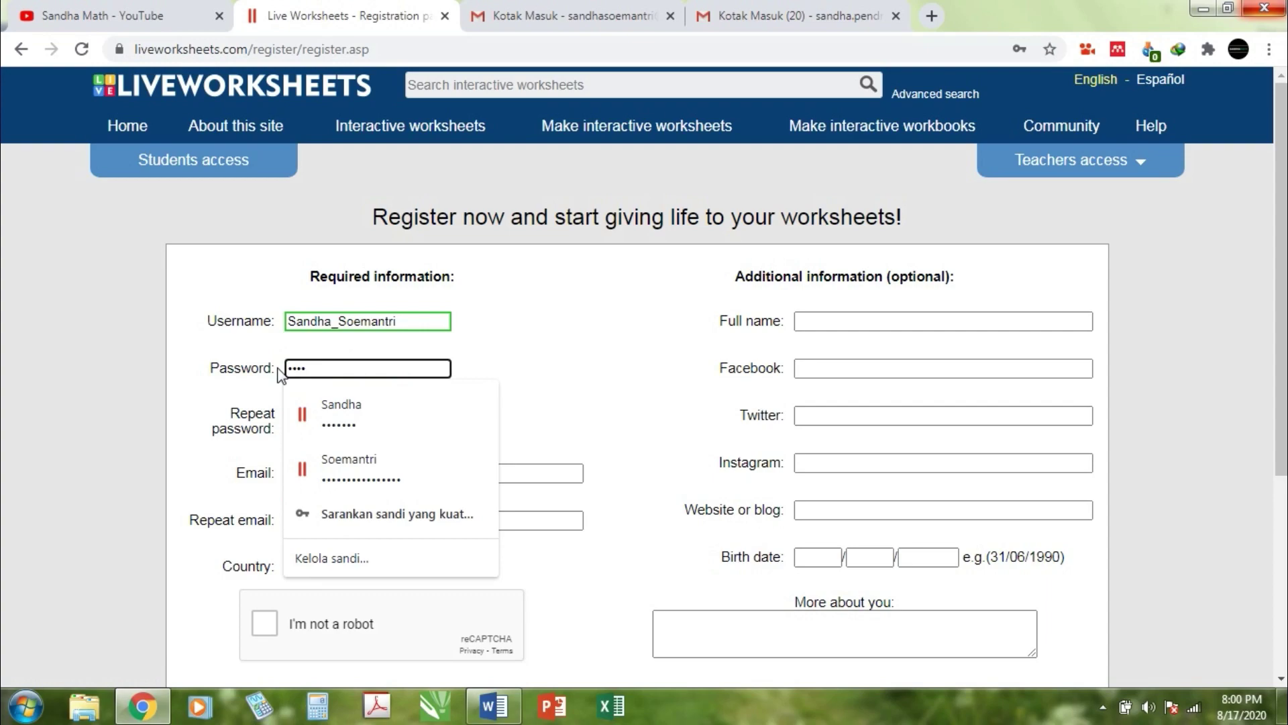
pyautogui.write('•••')
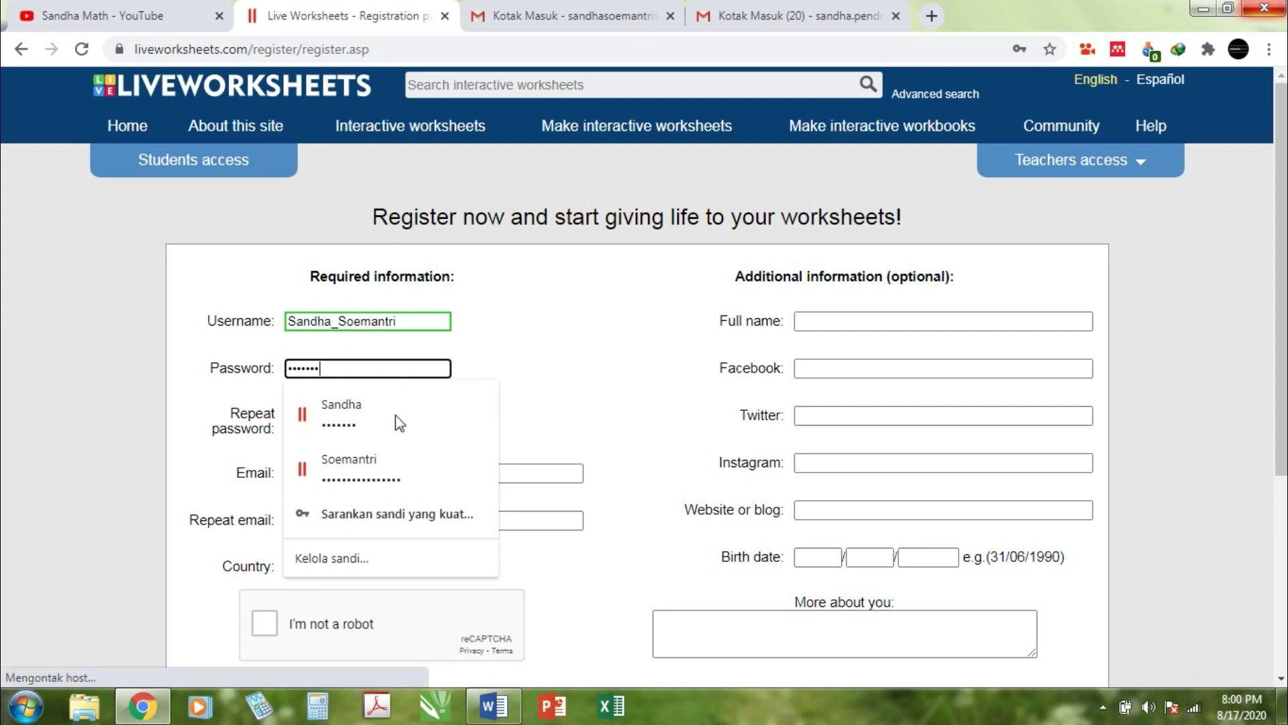
pyautogui.click(395, 420)
# Step: Repeat the password, fill in the account e-mail, and paste it into Repeat email
pyautogui.write('•••')
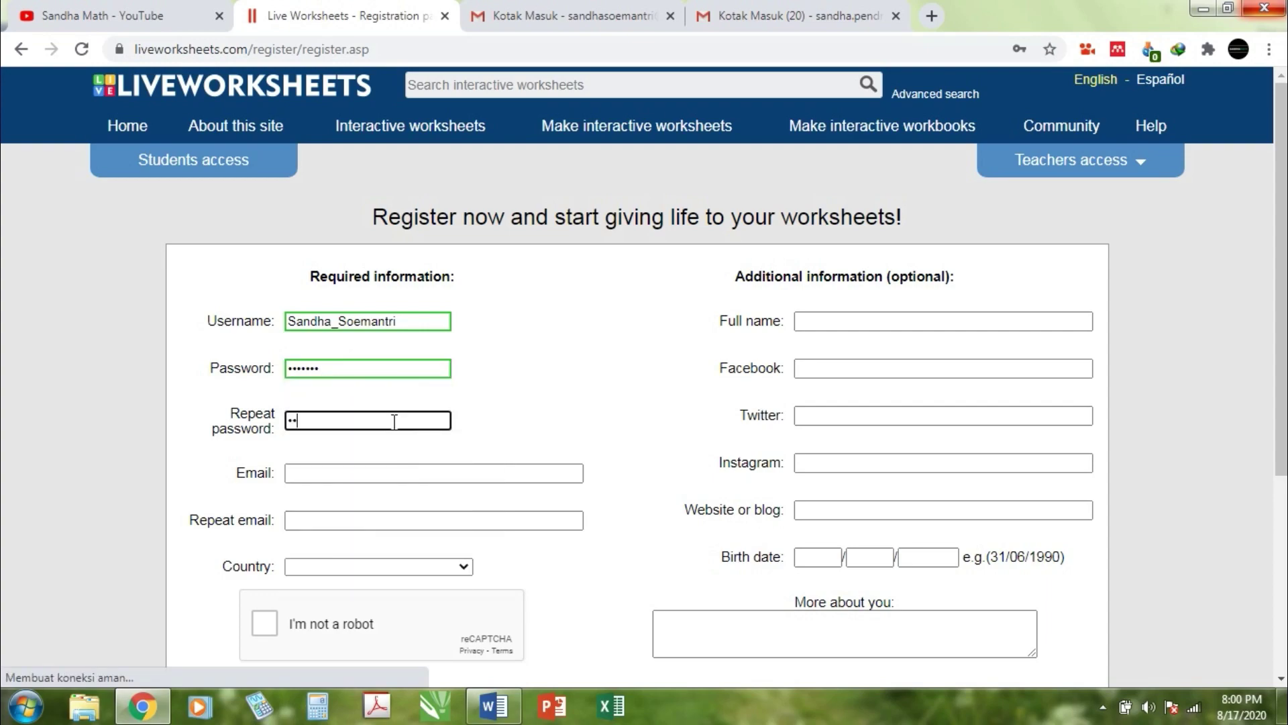
pyautogui.write('••••')
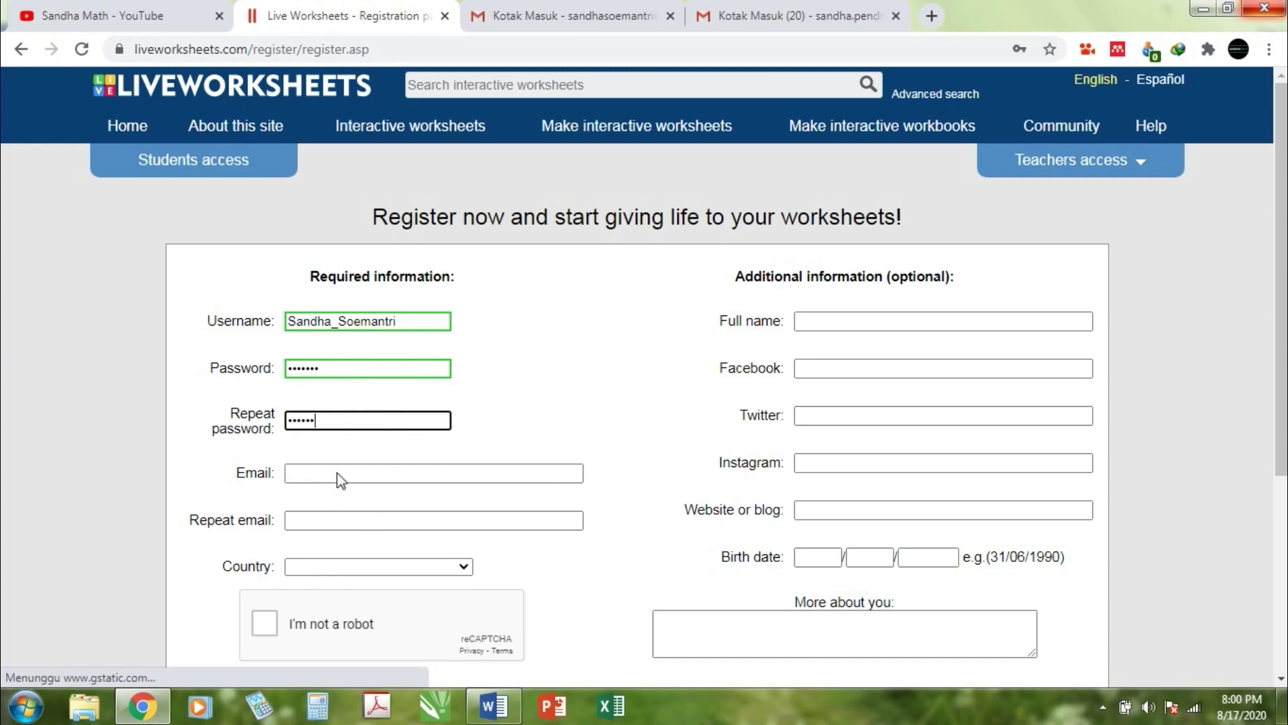
pyautogui.click(337, 472)
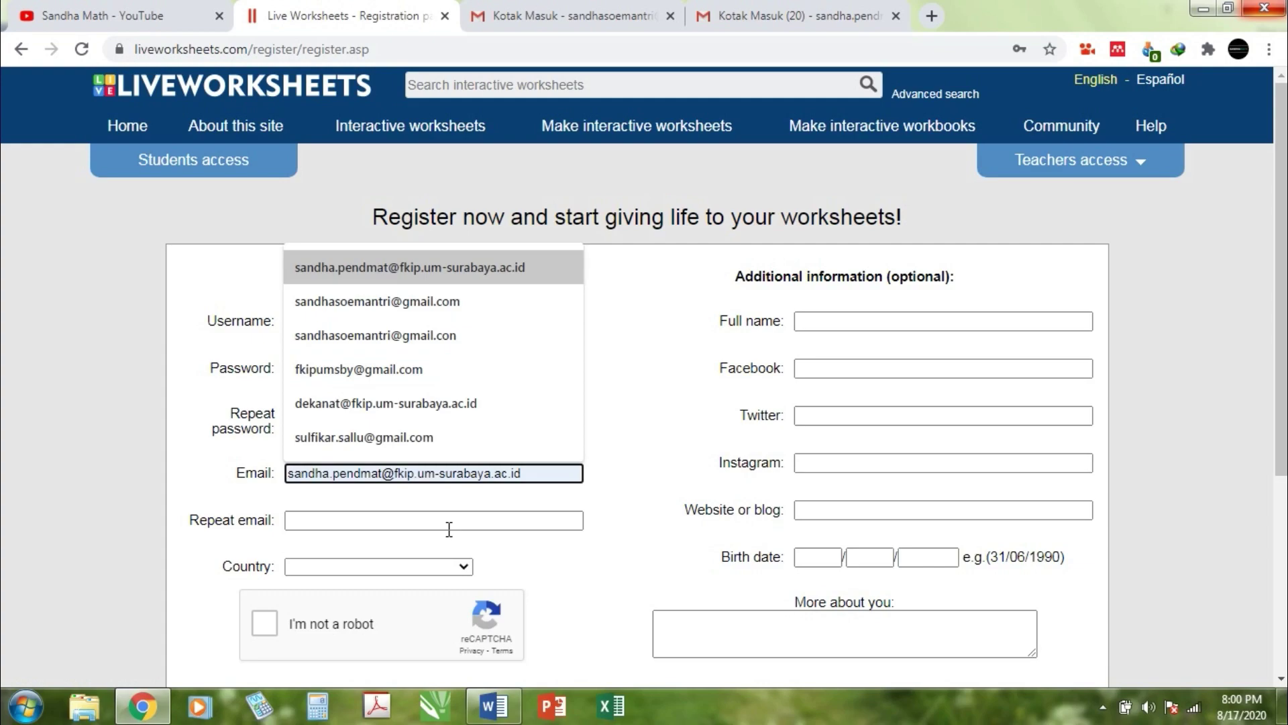
pyautogui.click(411, 269)
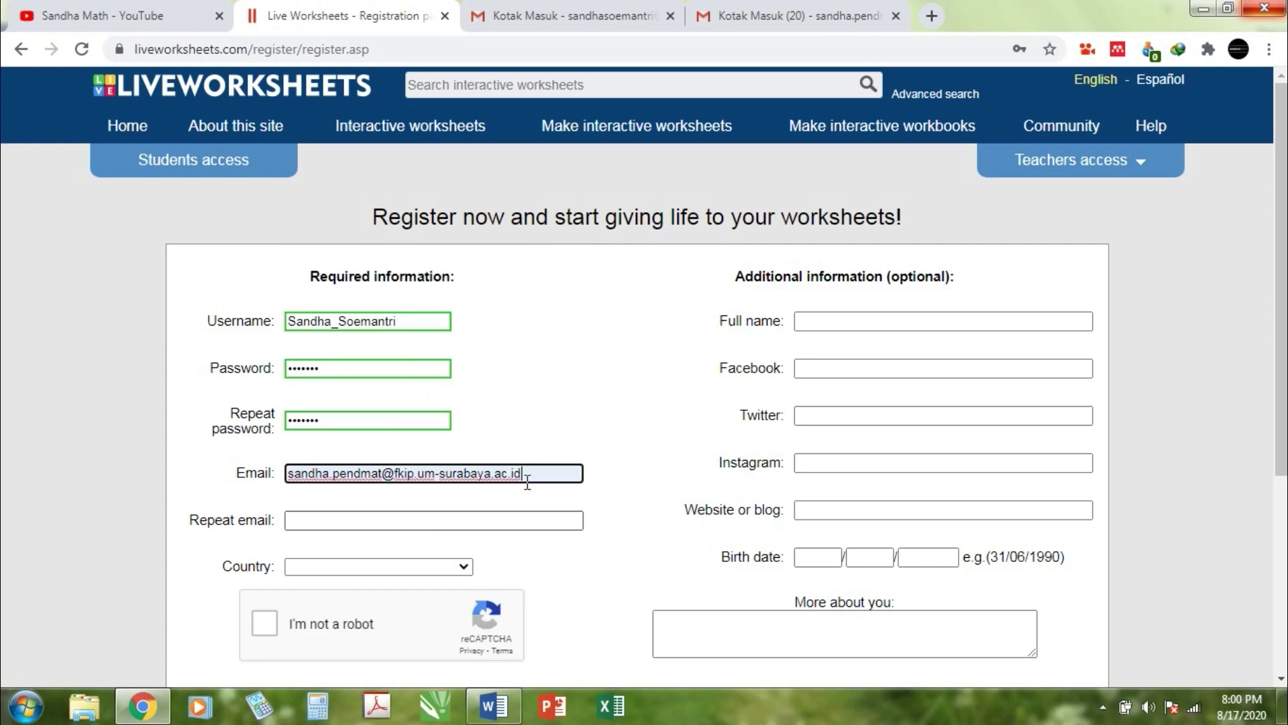
pyautogui.press('Tab')
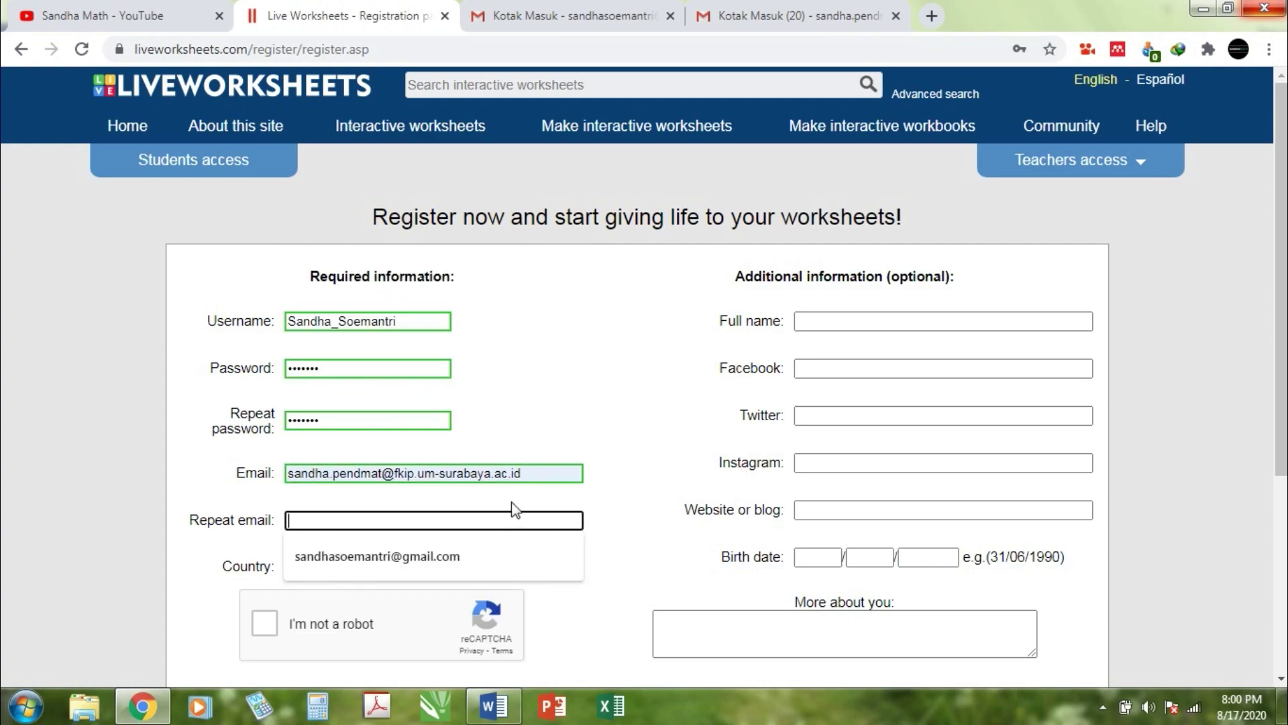
pyautogui.tripleClick(287, 471)
pyautogui.hotkey('ctrl', 'c')
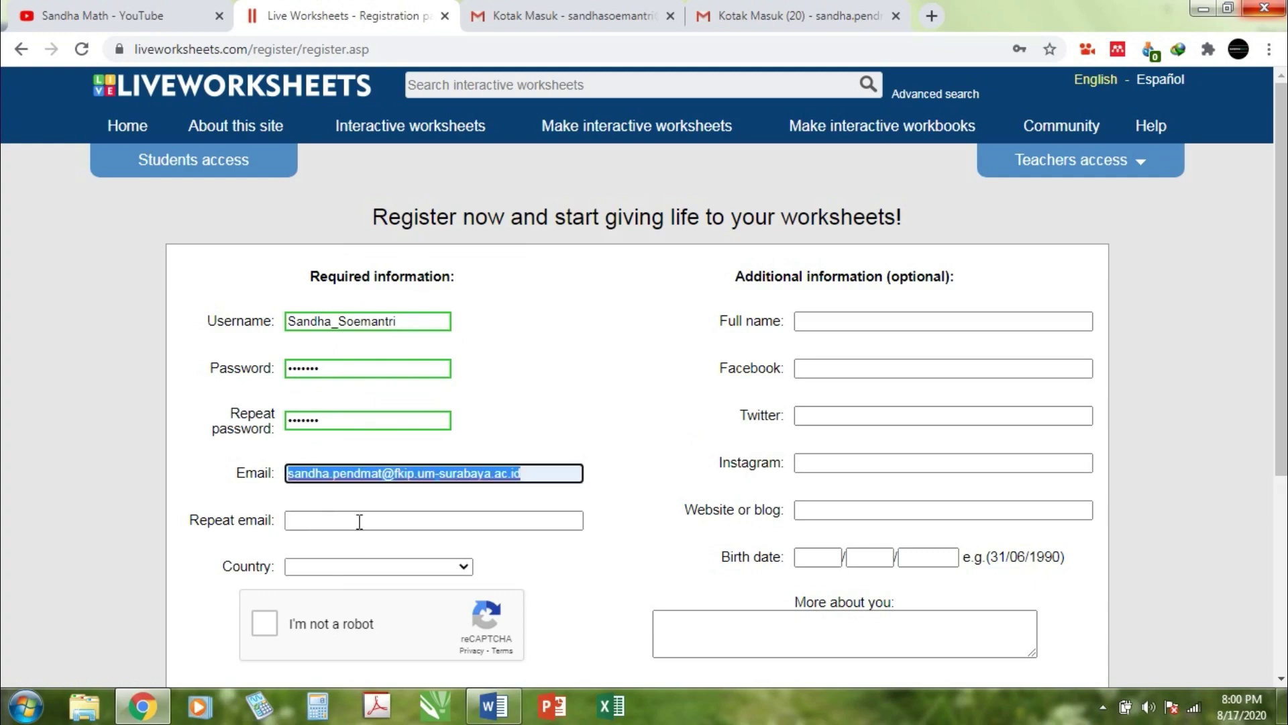
pyautogui.click(360, 521)
pyautogui.hotkey('ctrl', 'v')
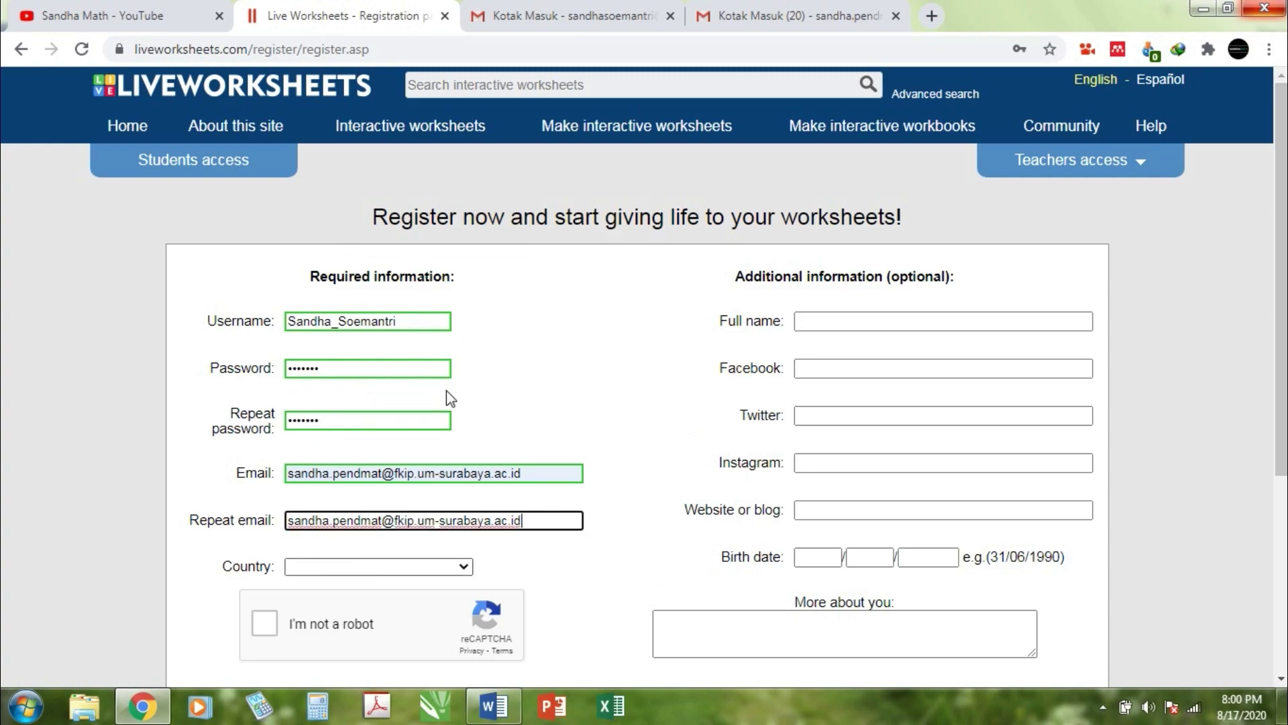
# Step: Set the country to Indonesia
pyautogui.click(467, 569)
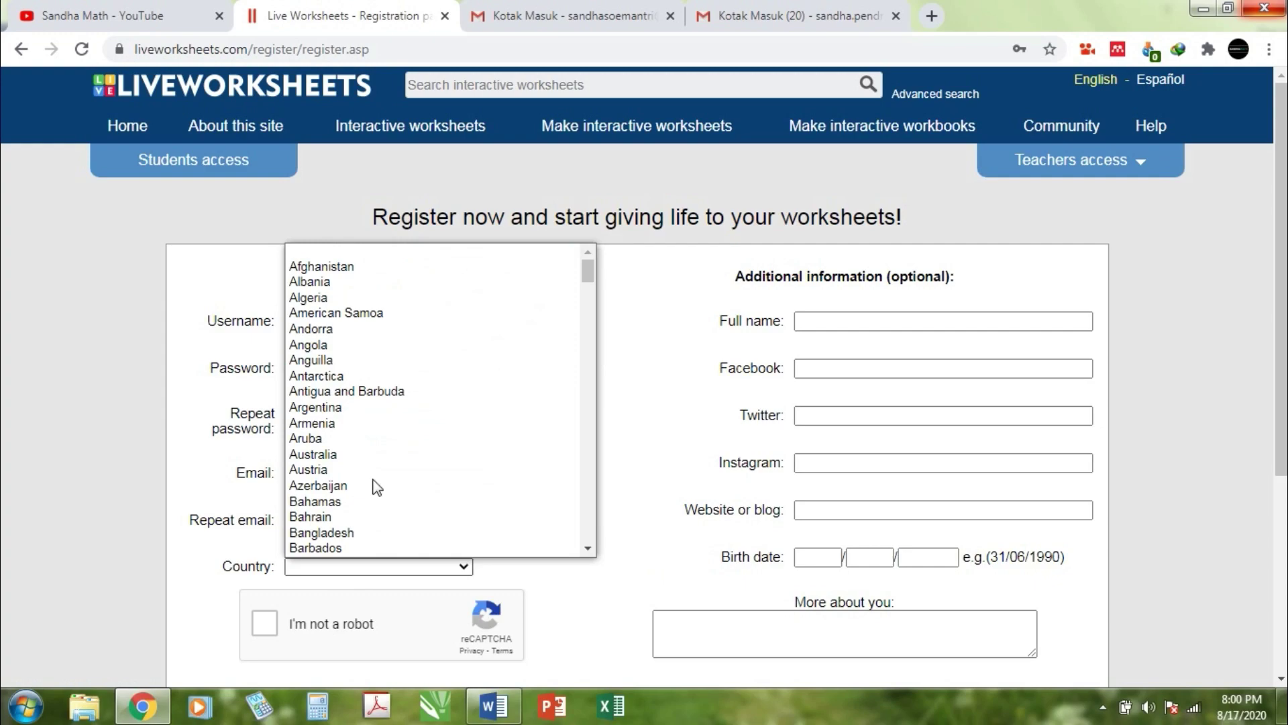
pyautogui.write('india')
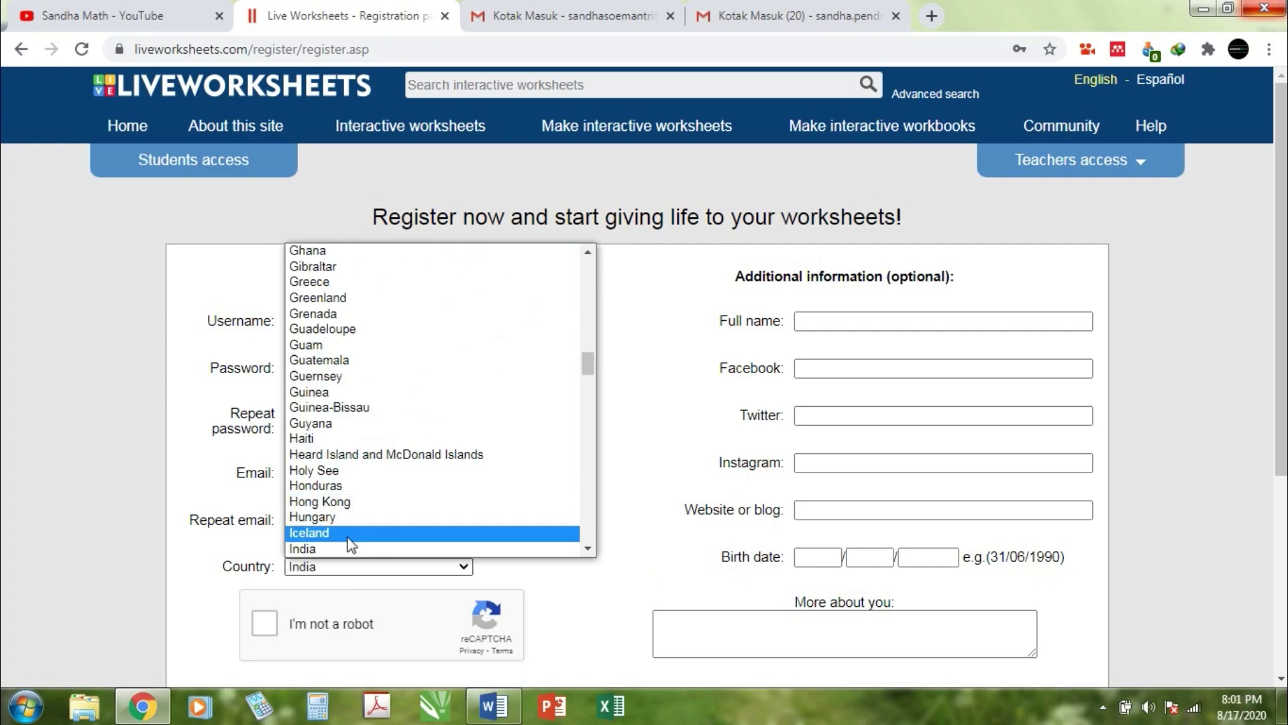
pyautogui.press('Down')
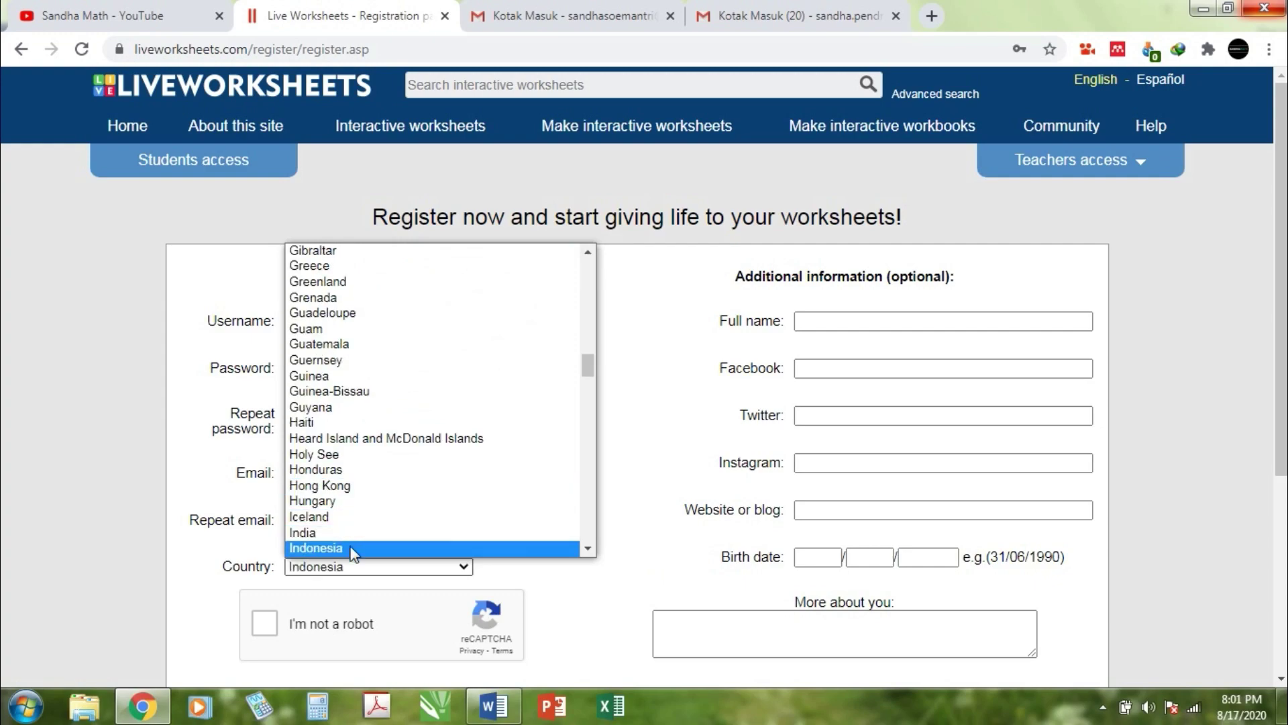
pyautogui.click(352, 552)
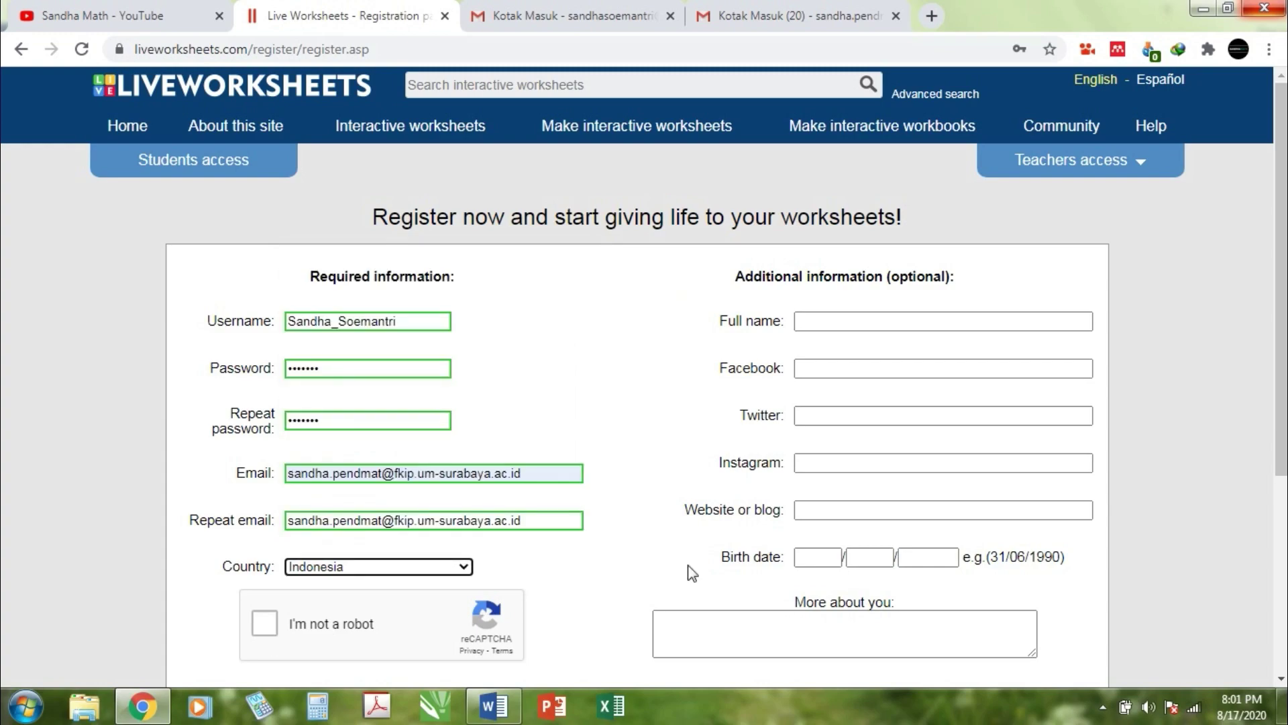
pyautogui.click(1194, 314)
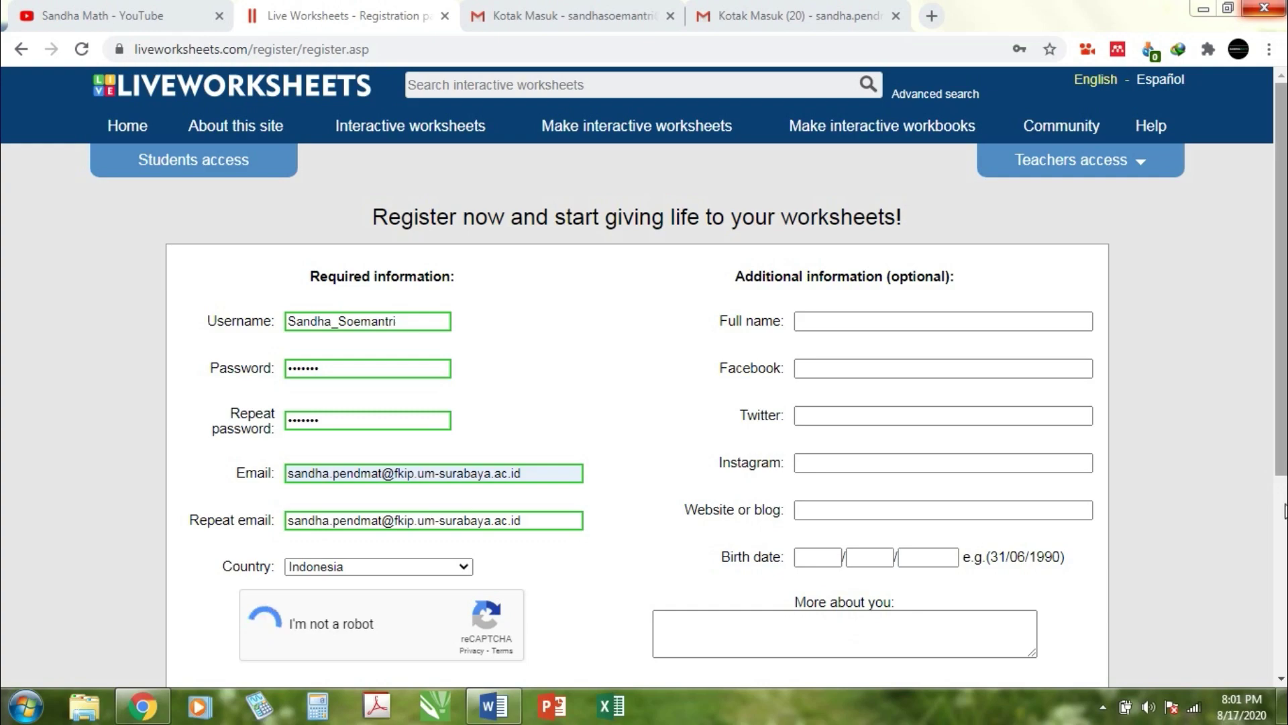
# Step: Accept the Terms of use, submit the registration, and switch to the Gmail inbox
pyautogui.scroll(-1, 1285, 510)
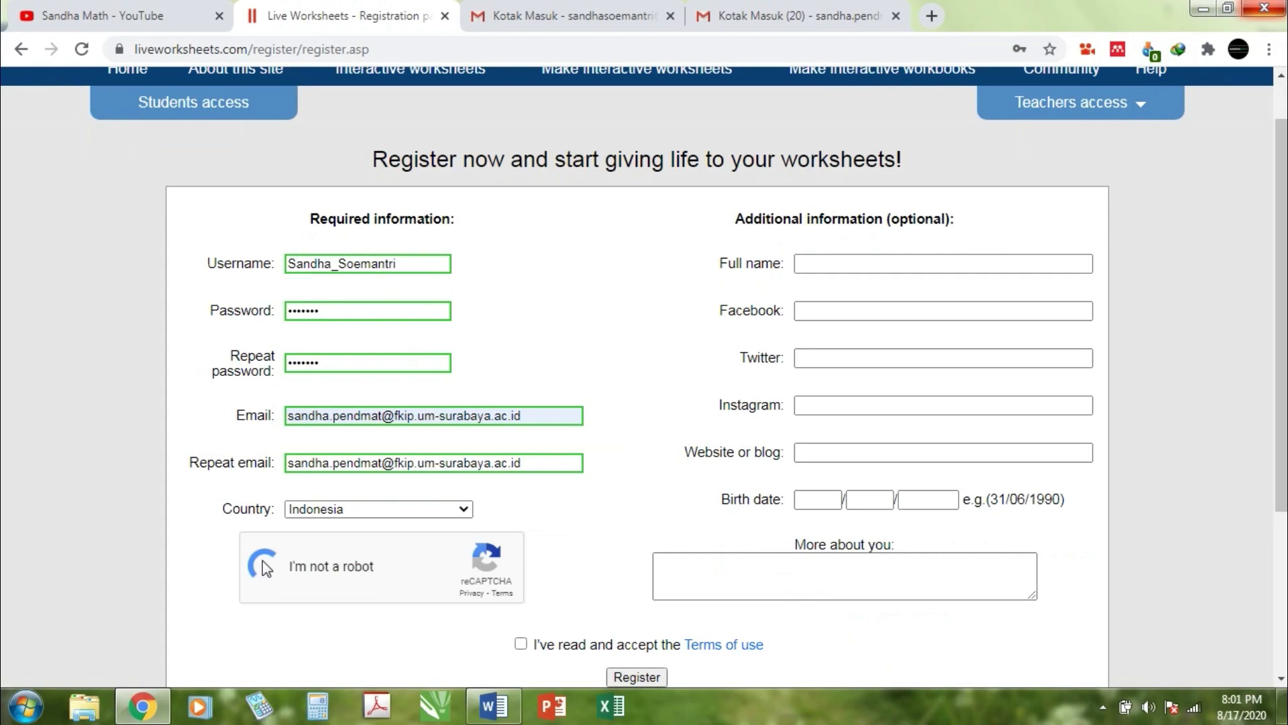
pyautogui.click(521, 644)
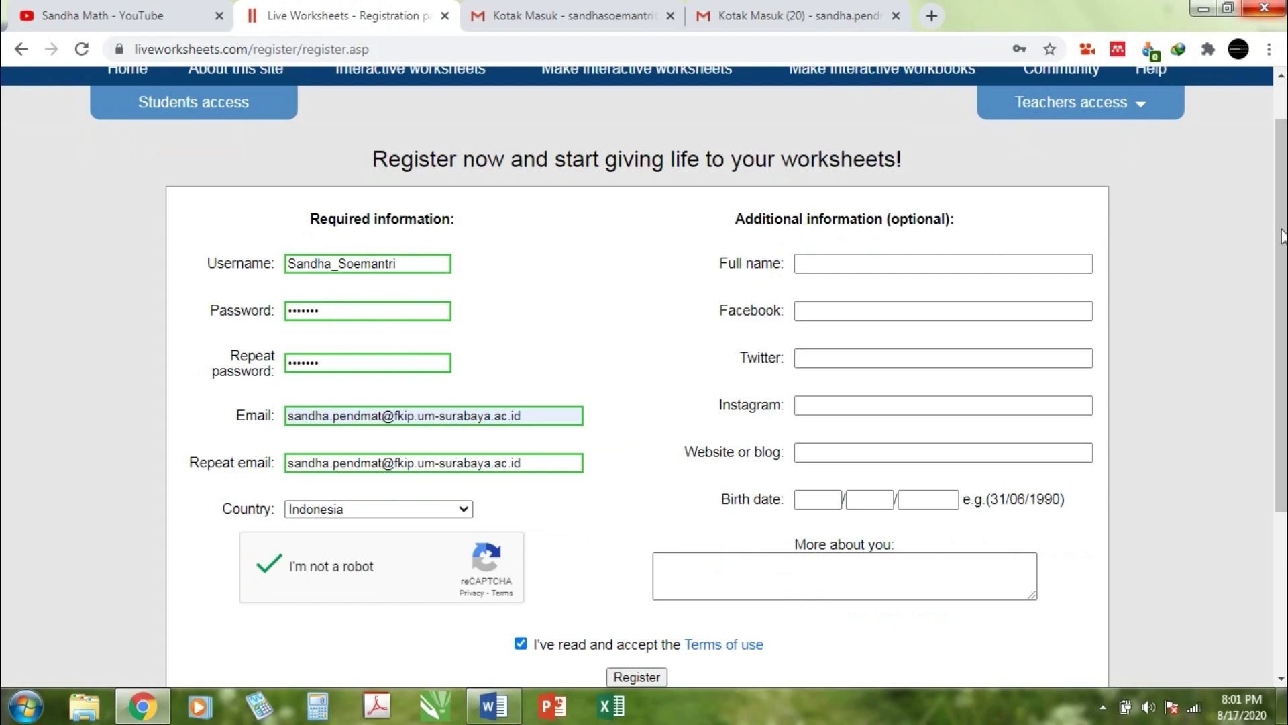
pyautogui.scroll(-1, 1281, 237)
pyautogui.click(639, 631)
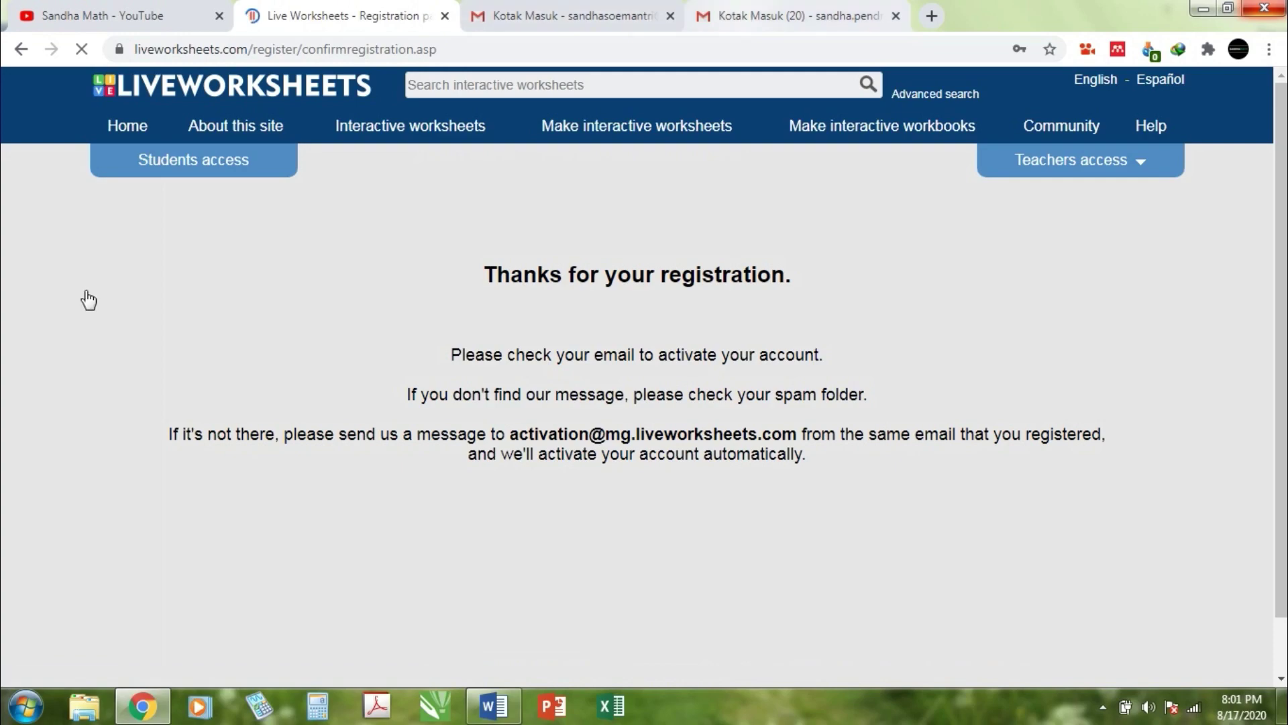
pyautogui.hotkey('ctrl', '4')
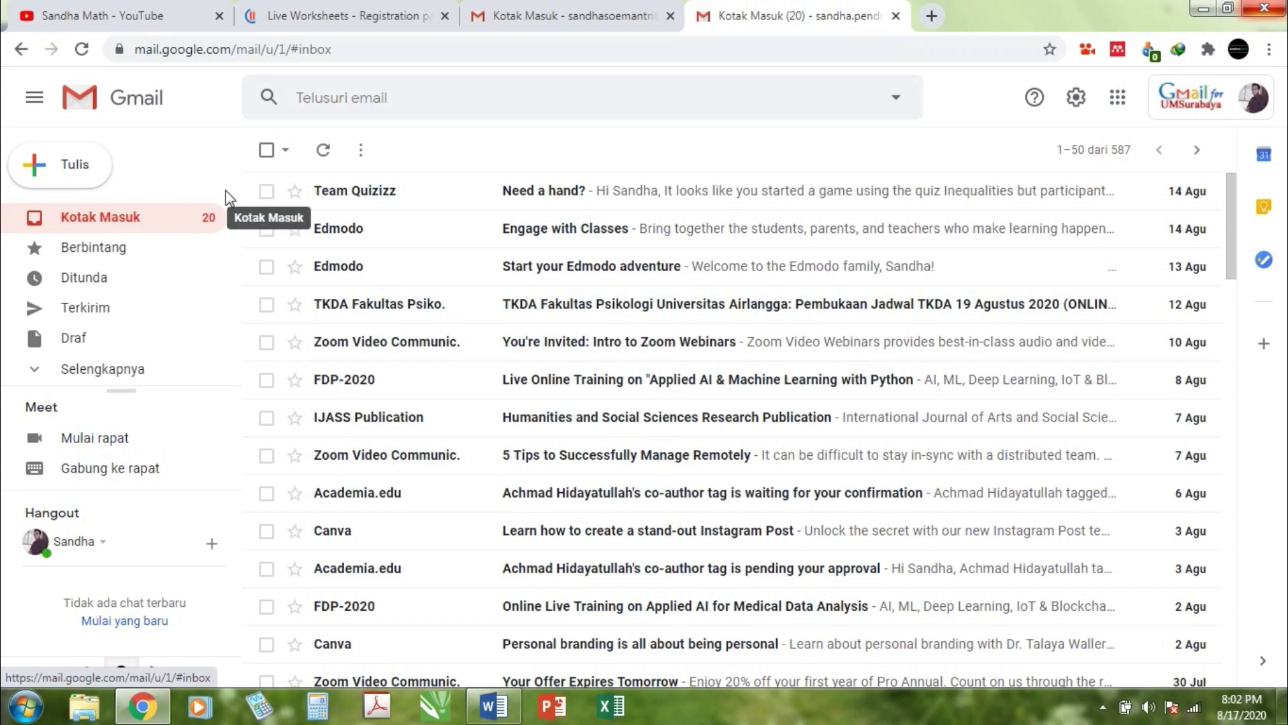
# Step: Refresh Gmail, open 'Welcome to liveworksheets', and follow its activation link
pyautogui.click(208, 200)
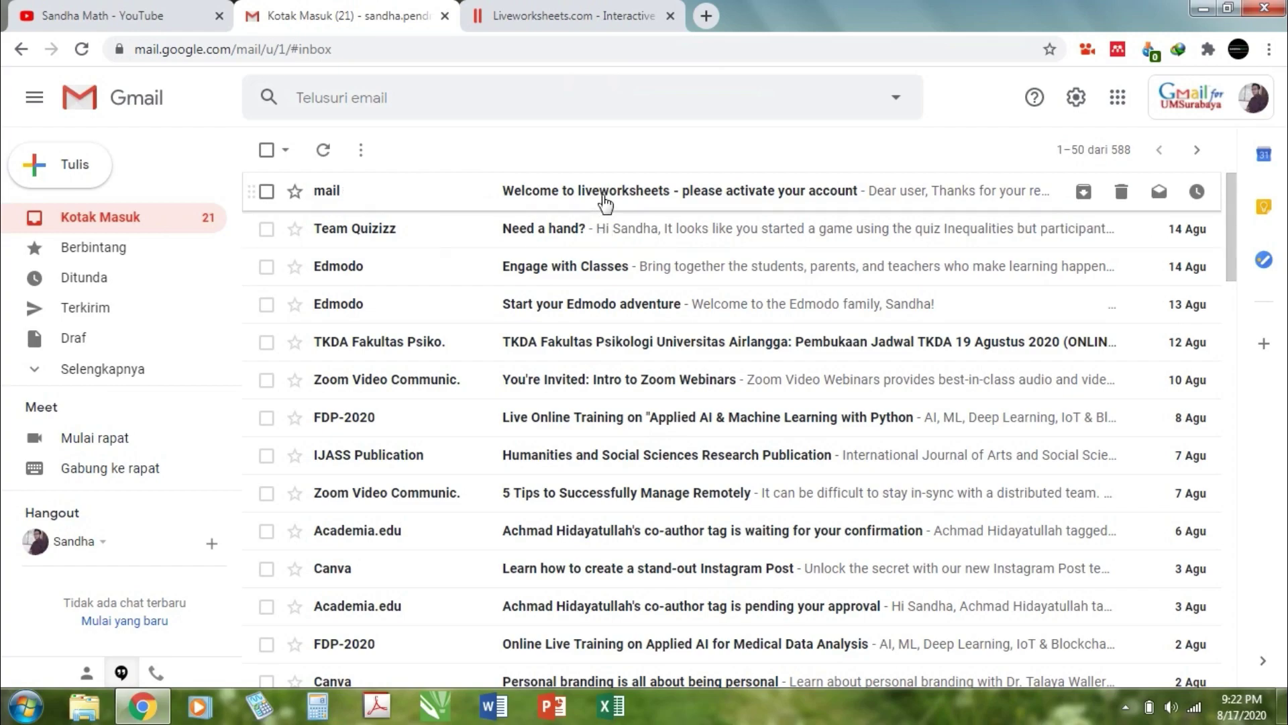
pyautogui.click(980, 192)
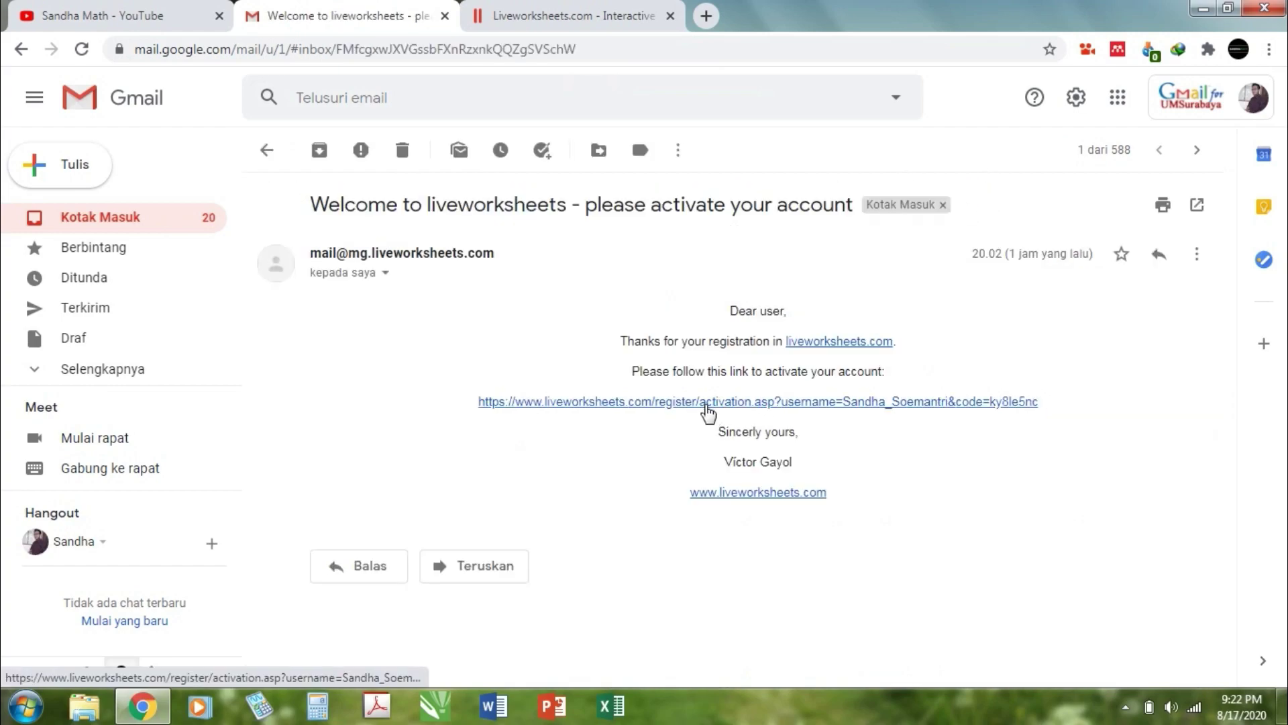
pyautogui.click(706, 402)
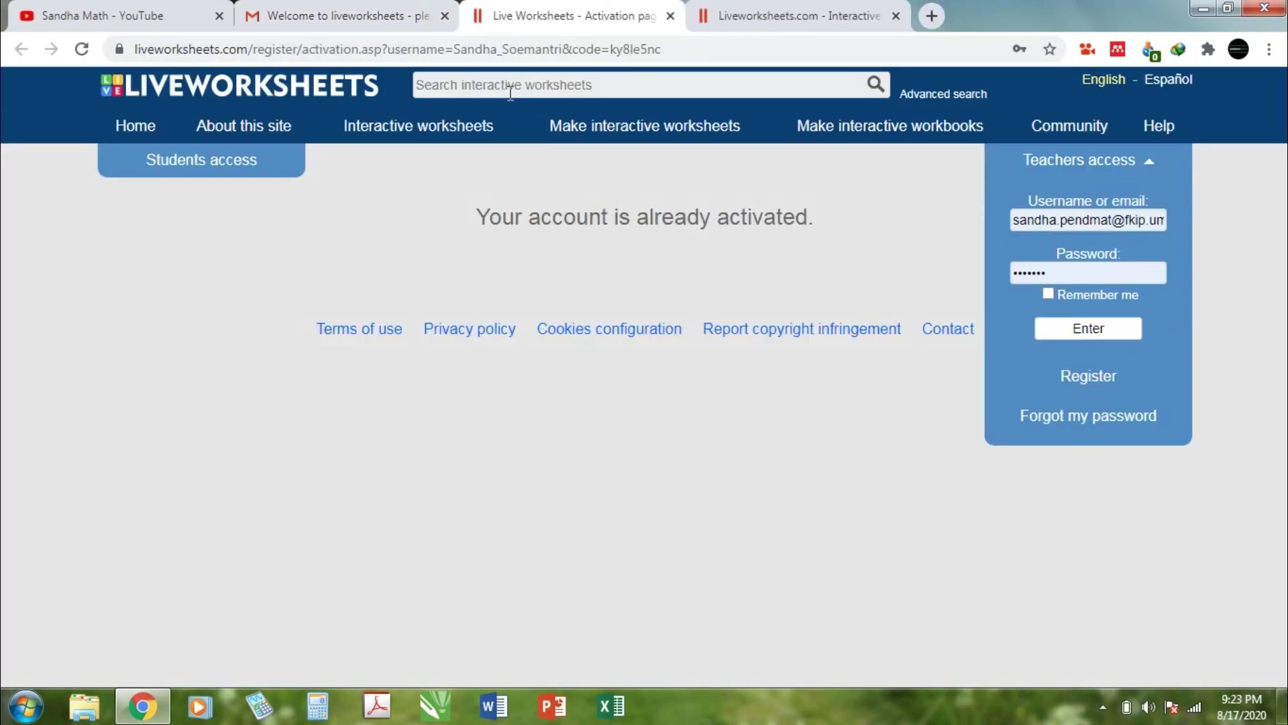
pyautogui.click(855, 16)
# Step: Close the extra tab and log in to the teacher account using the saved login
pyautogui.click(896, 16)
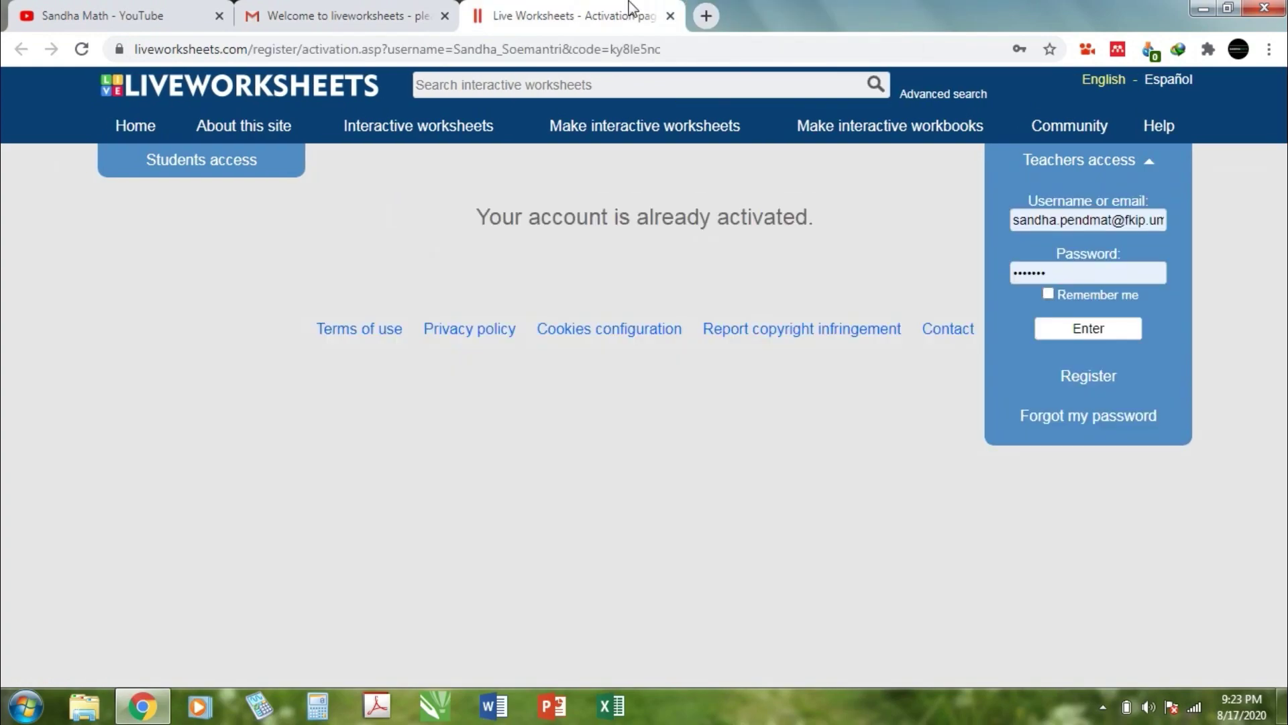
pyautogui.click(1141, 168)
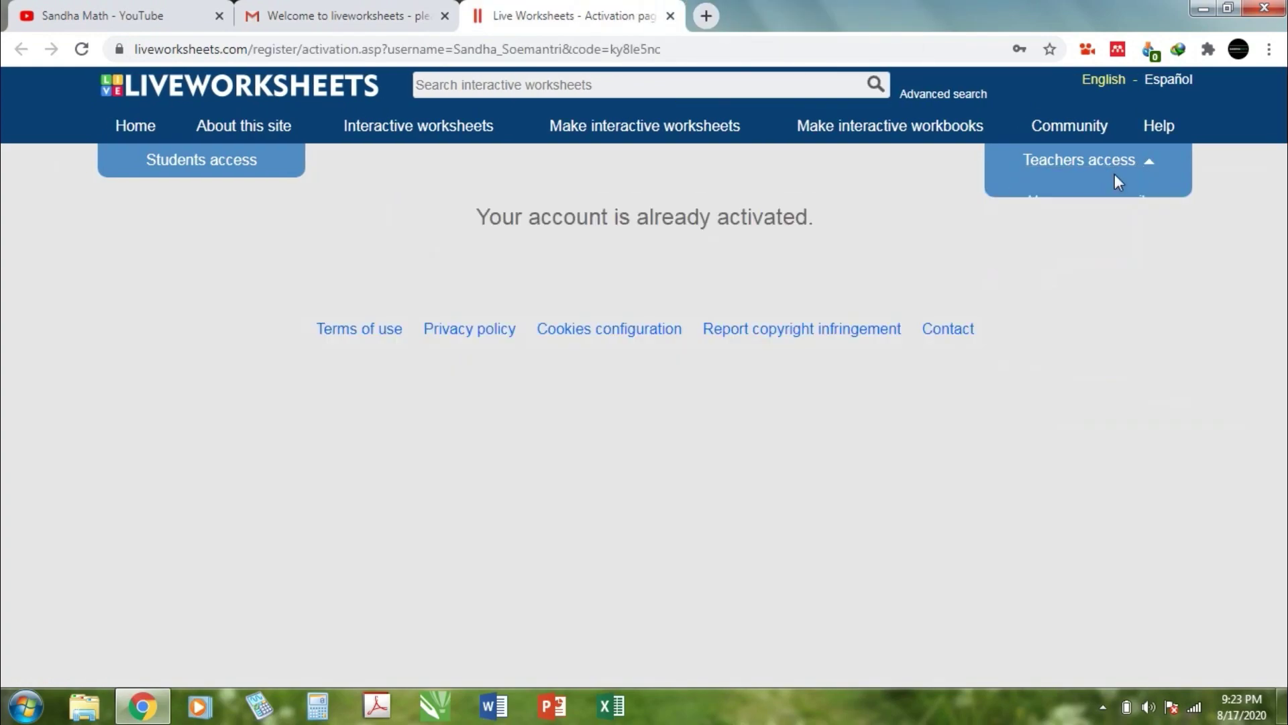
pyautogui.click(1156, 162)
pyautogui.click(1154, 218)
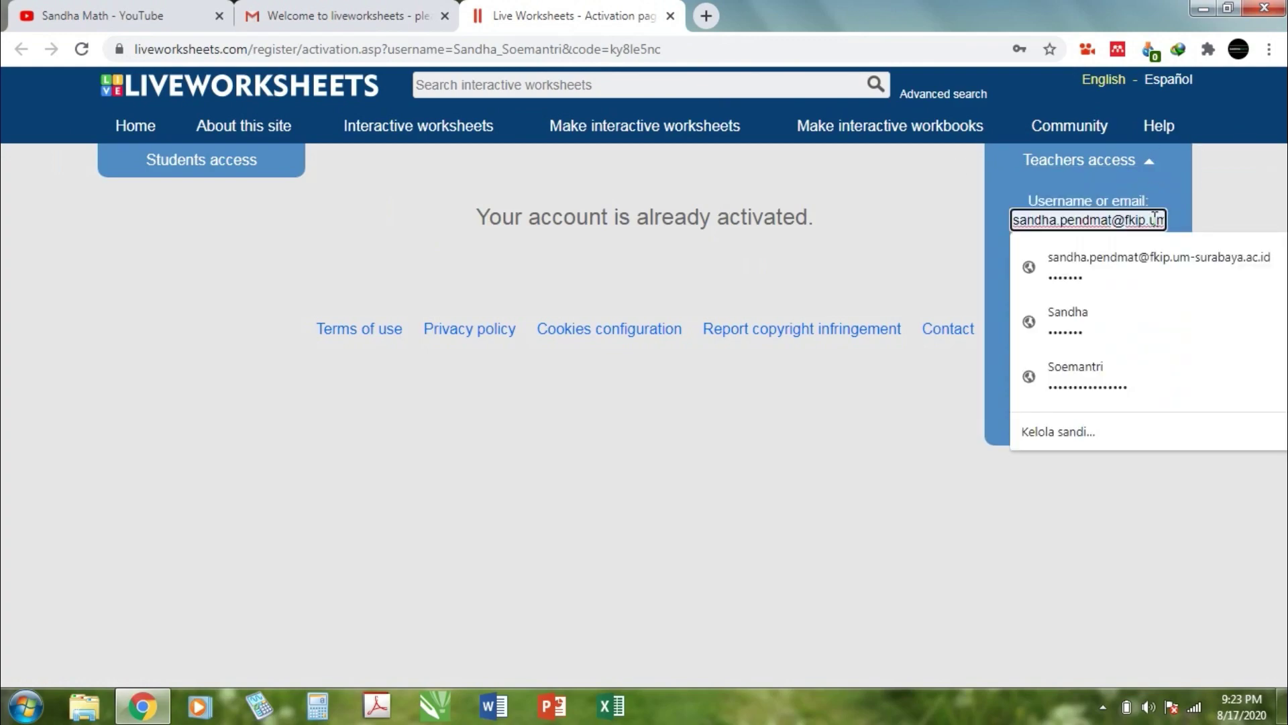
pyautogui.click(1140, 257)
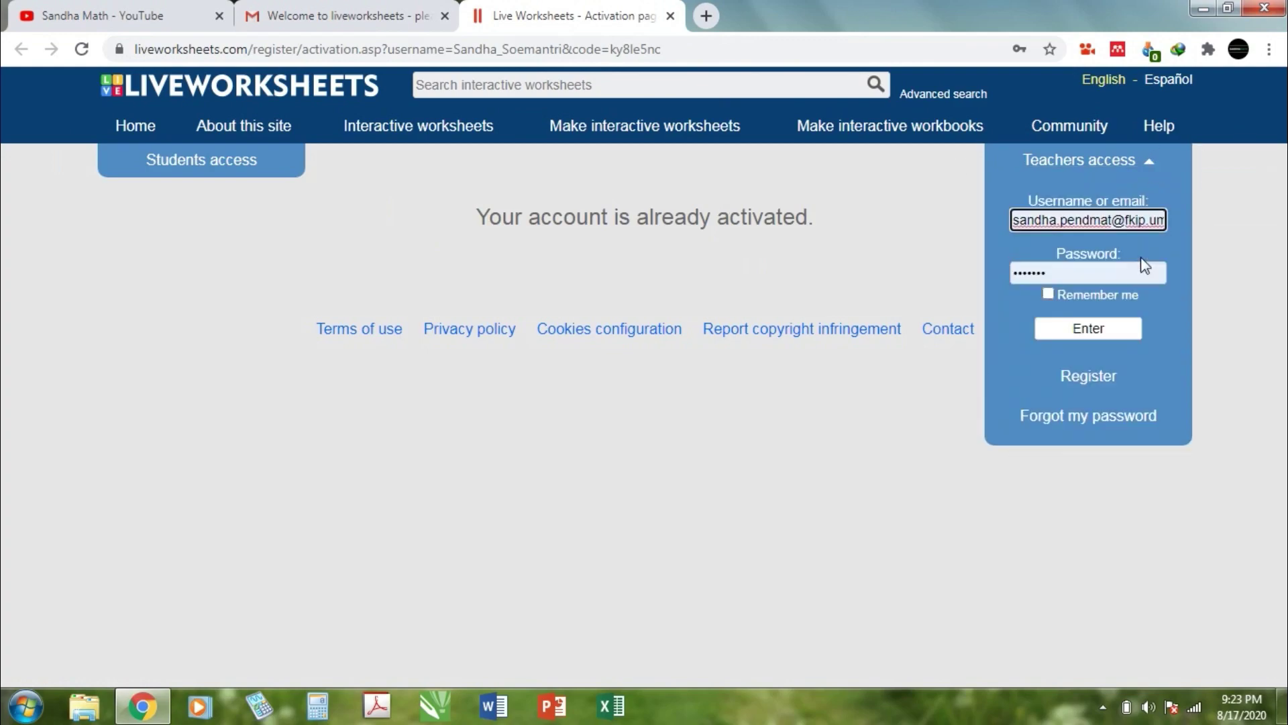
pyautogui.click(1088, 330)
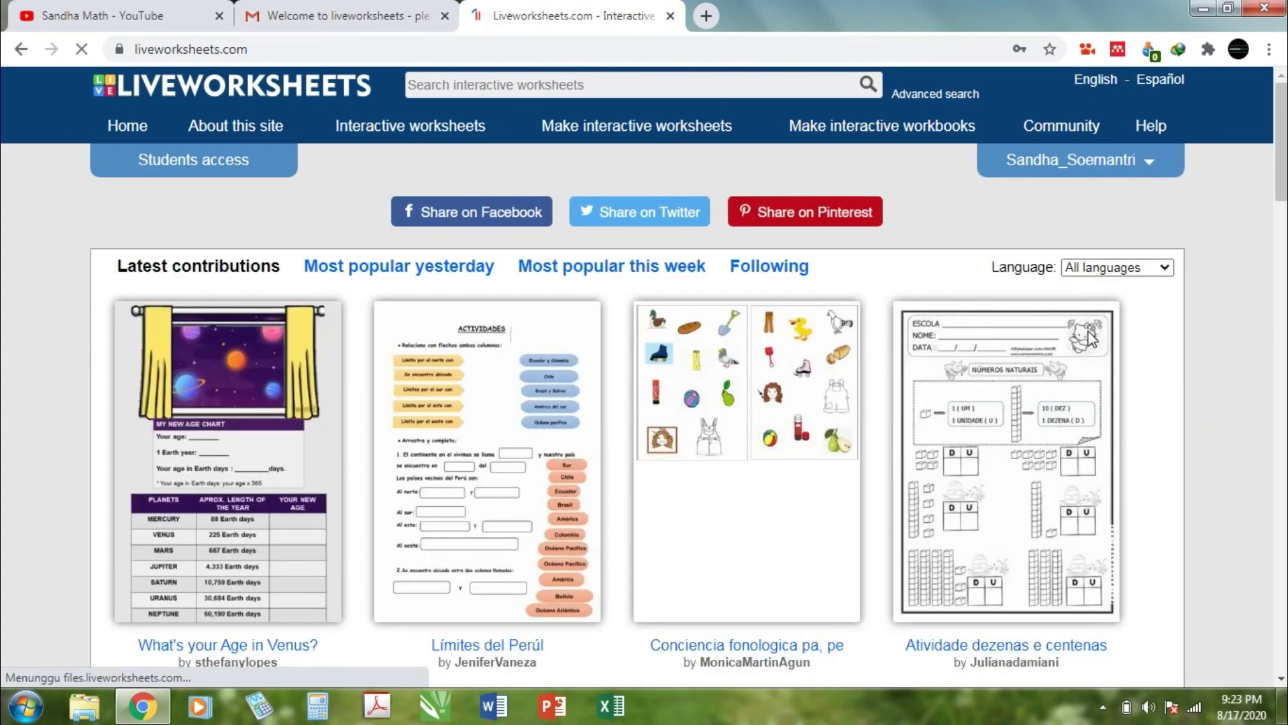
# Step: Open Interactive worksheets in a new tab and pick Indonesian from the language tree
pyautogui.rightClick(453, 139)
pyautogui.click(476, 141)
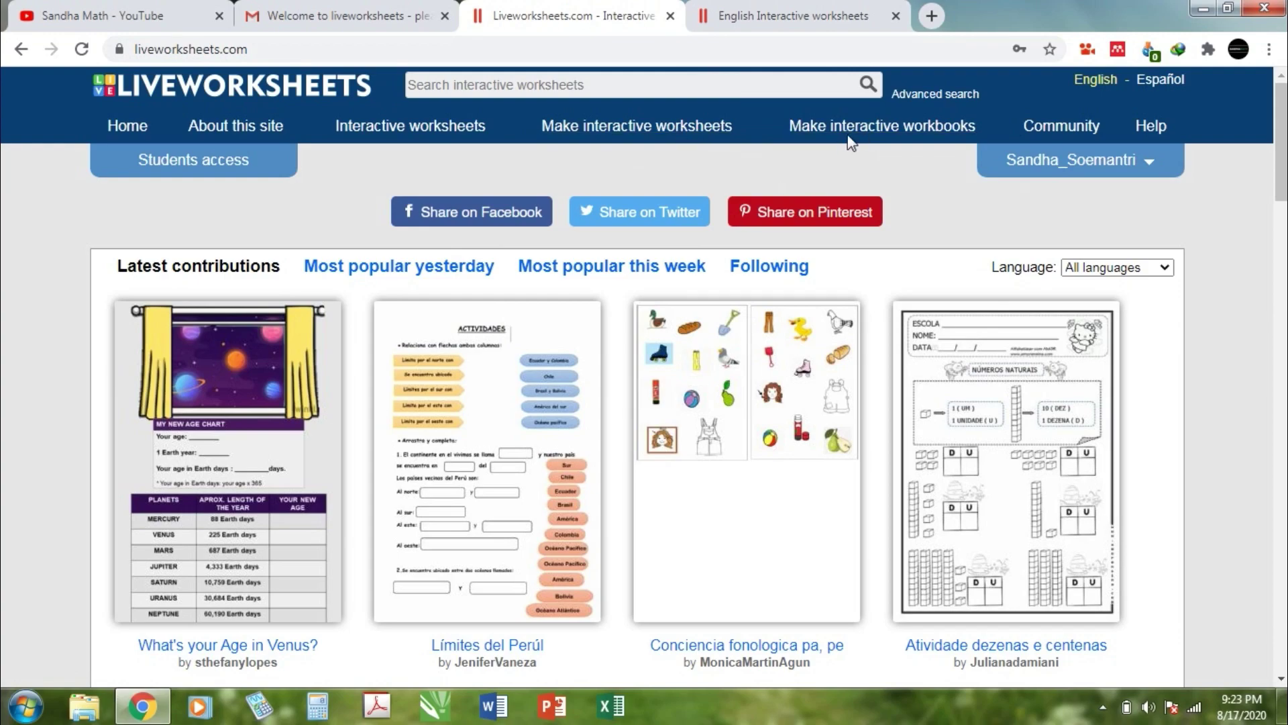
pyautogui.click(830, 2)
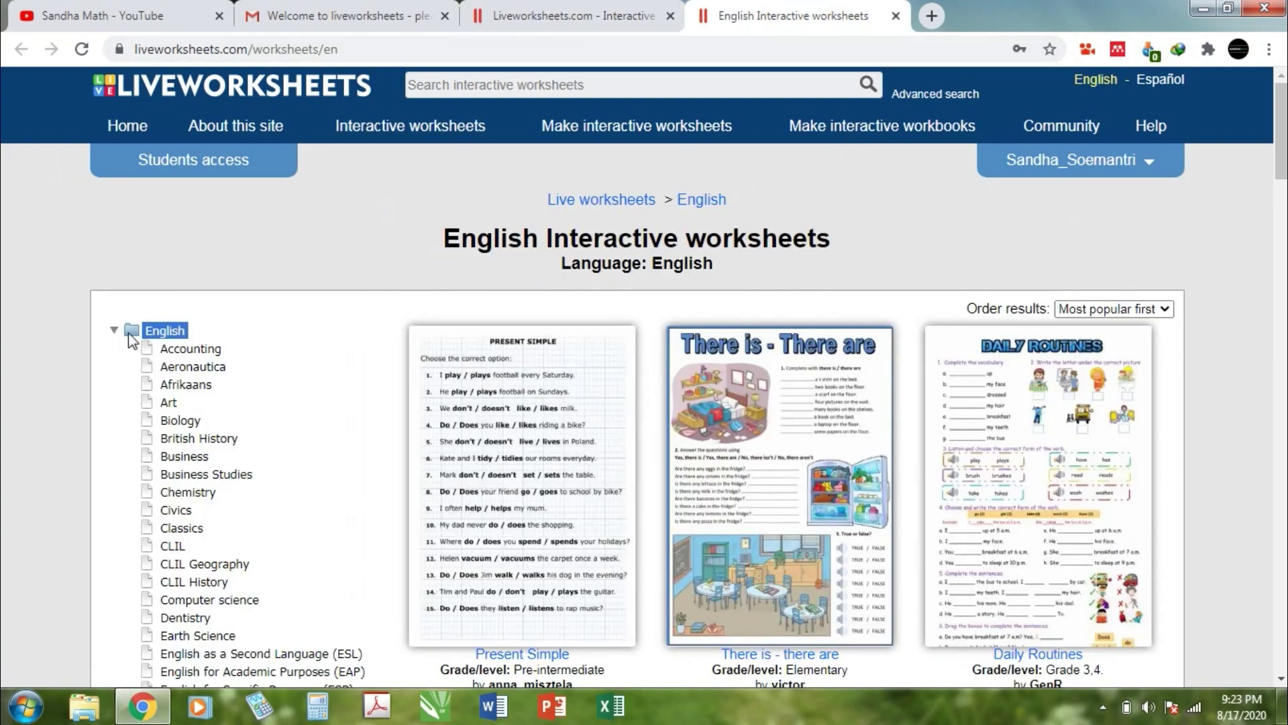
pyautogui.click(115, 330)
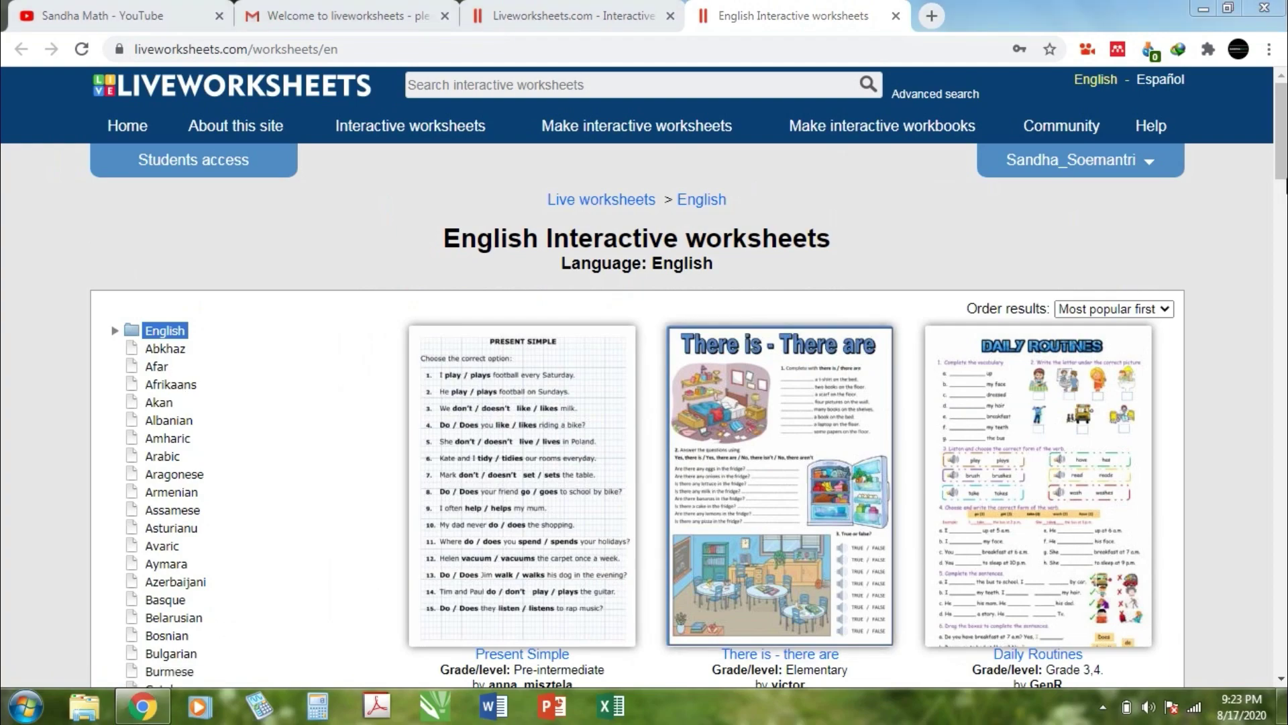
pyautogui.moveTo(1283, 161); pyautogui.dragTo(1283, 266)
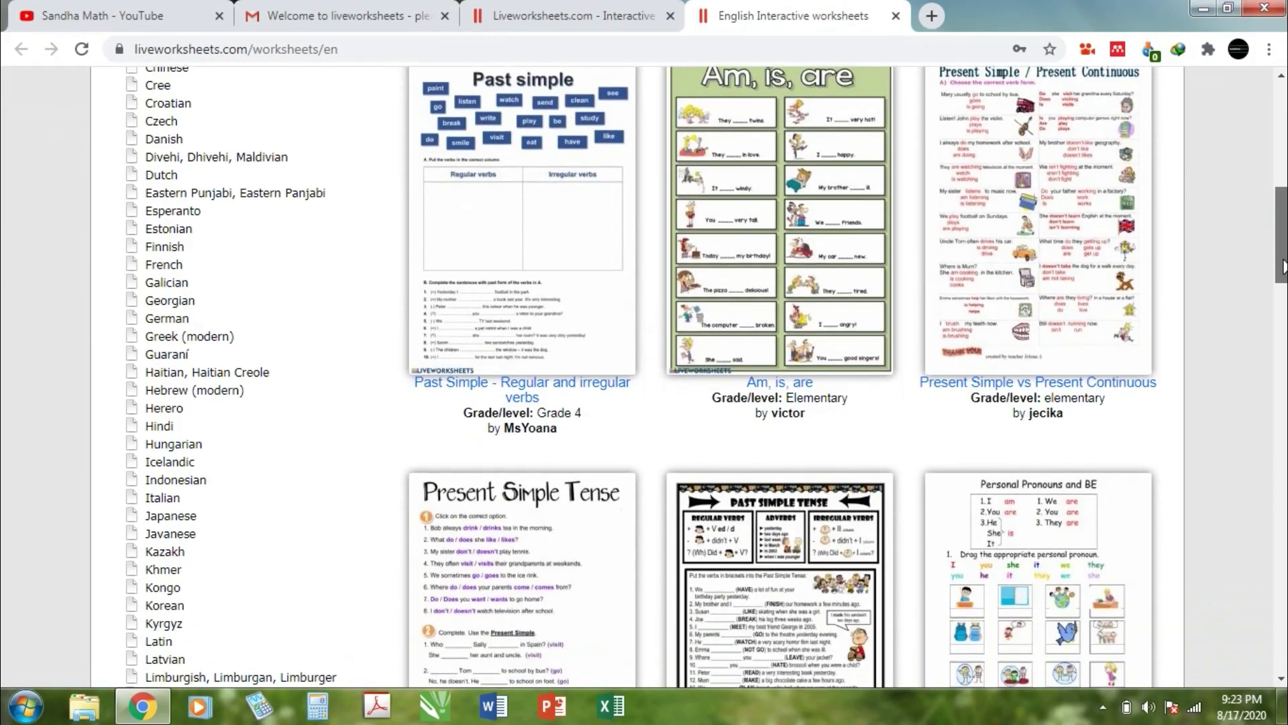
pyautogui.click(195, 481)
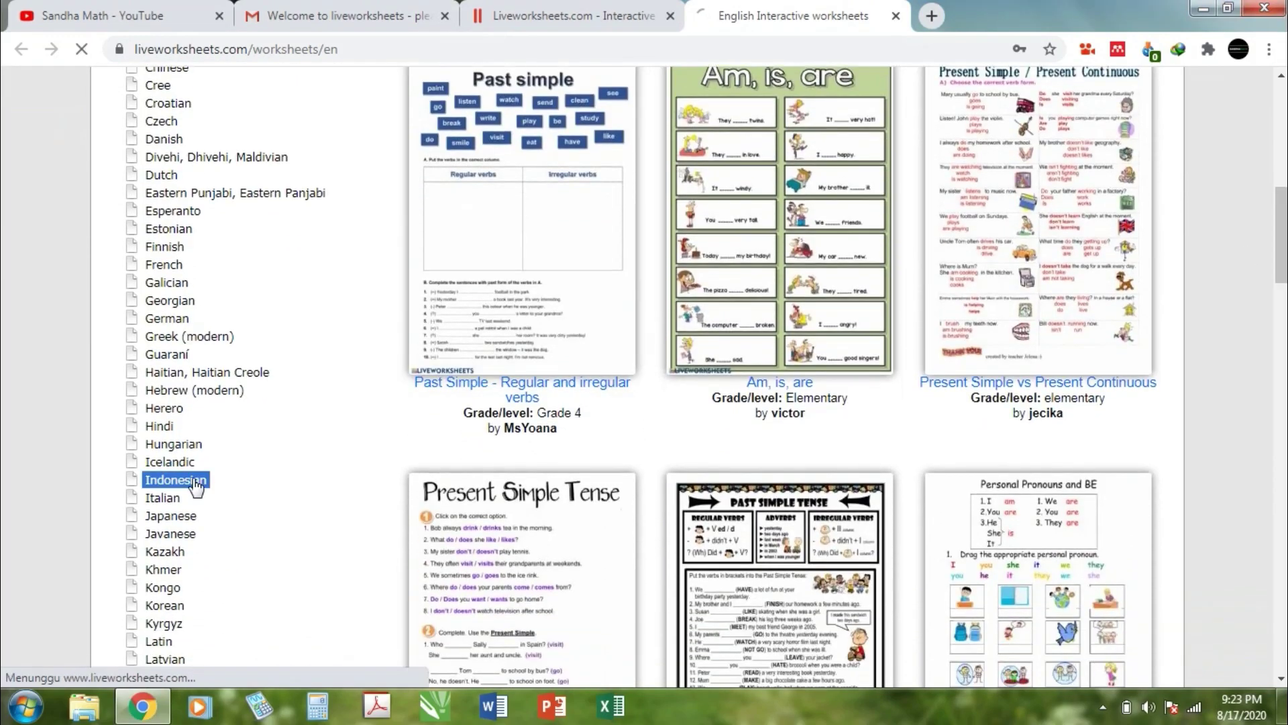
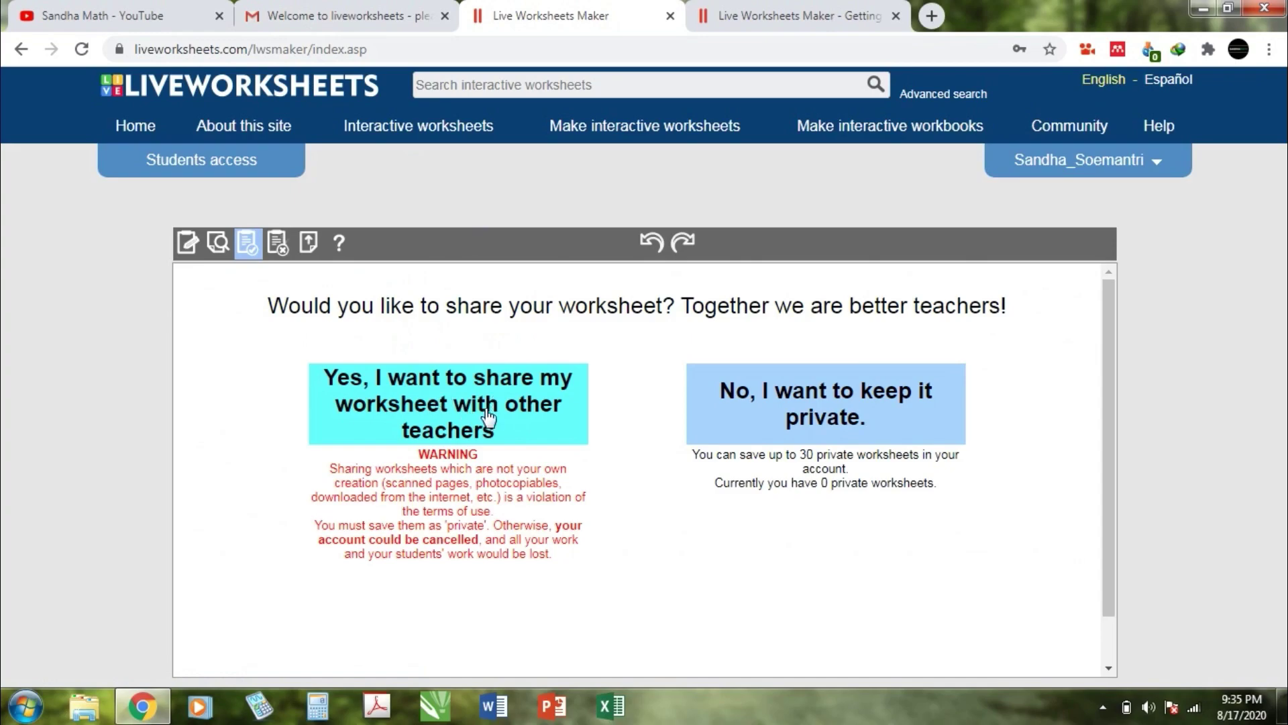
# Step: After a glance at the help tab, opt to share the worksheet publicly with other teachers
pyautogui.click(752, 4)
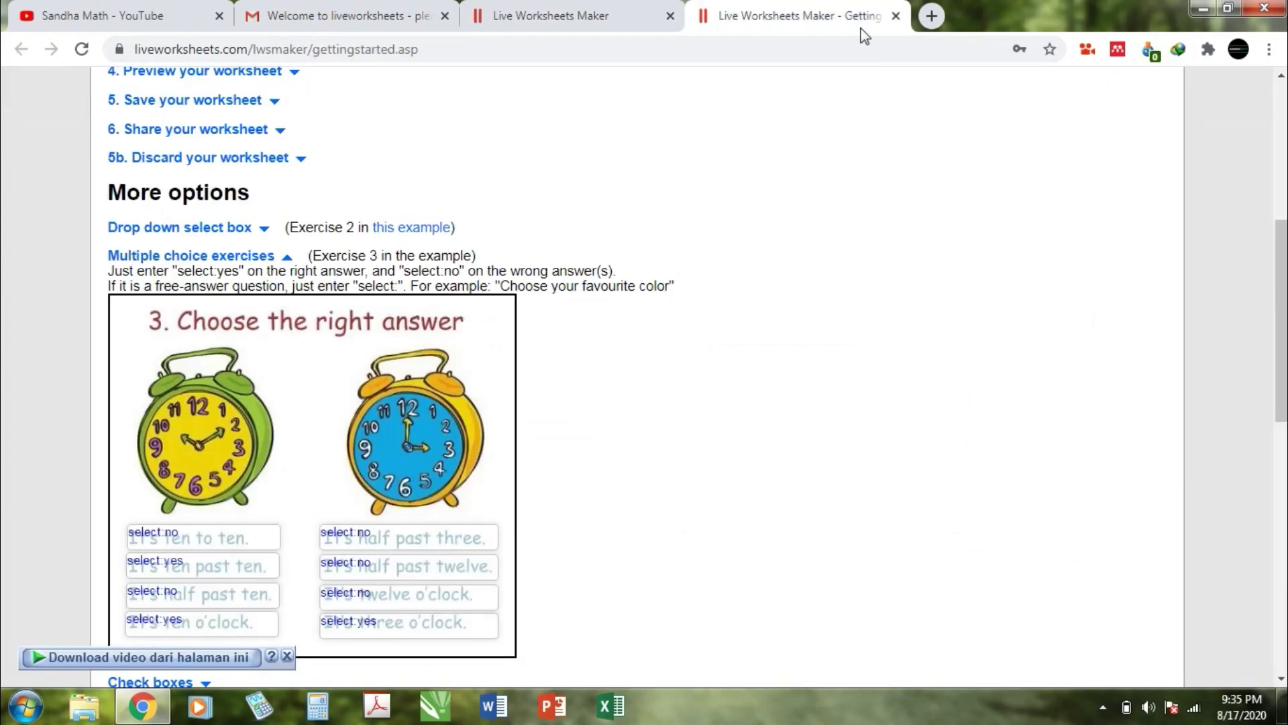
pyautogui.click(504, 15)
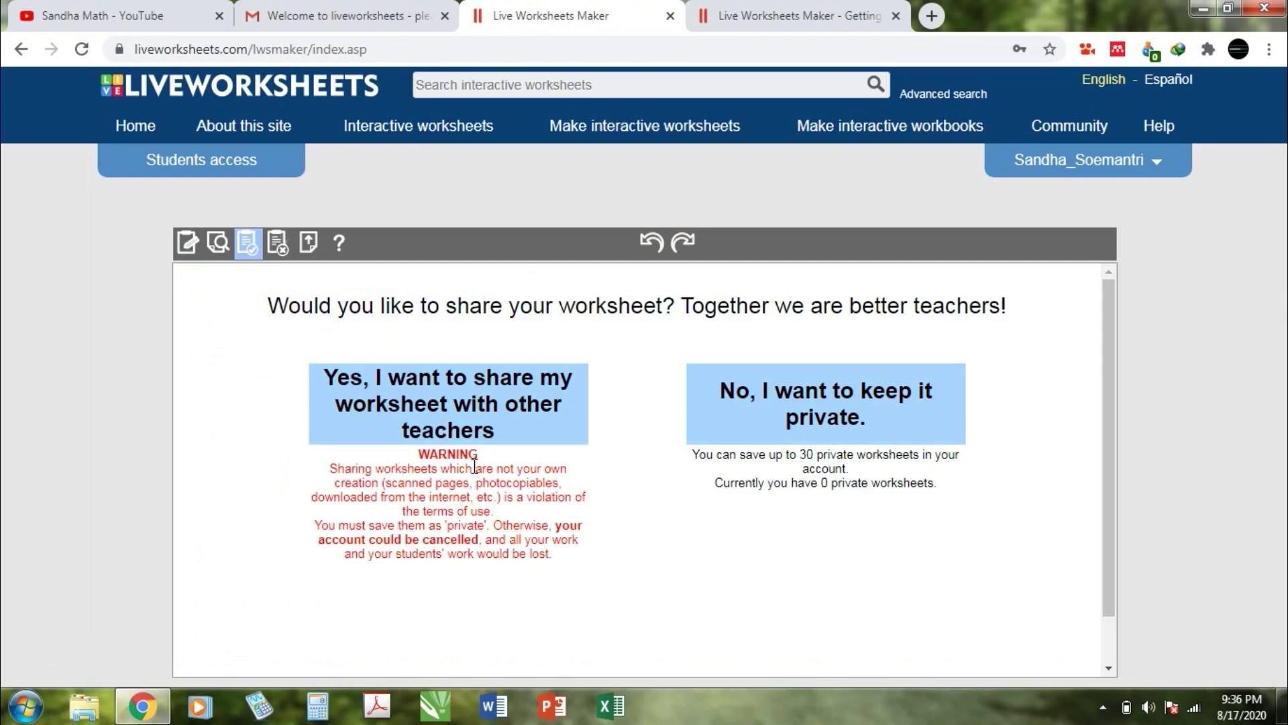
pyautogui.moveTo(1113, 493); pyautogui.dragTo(1117, 545)
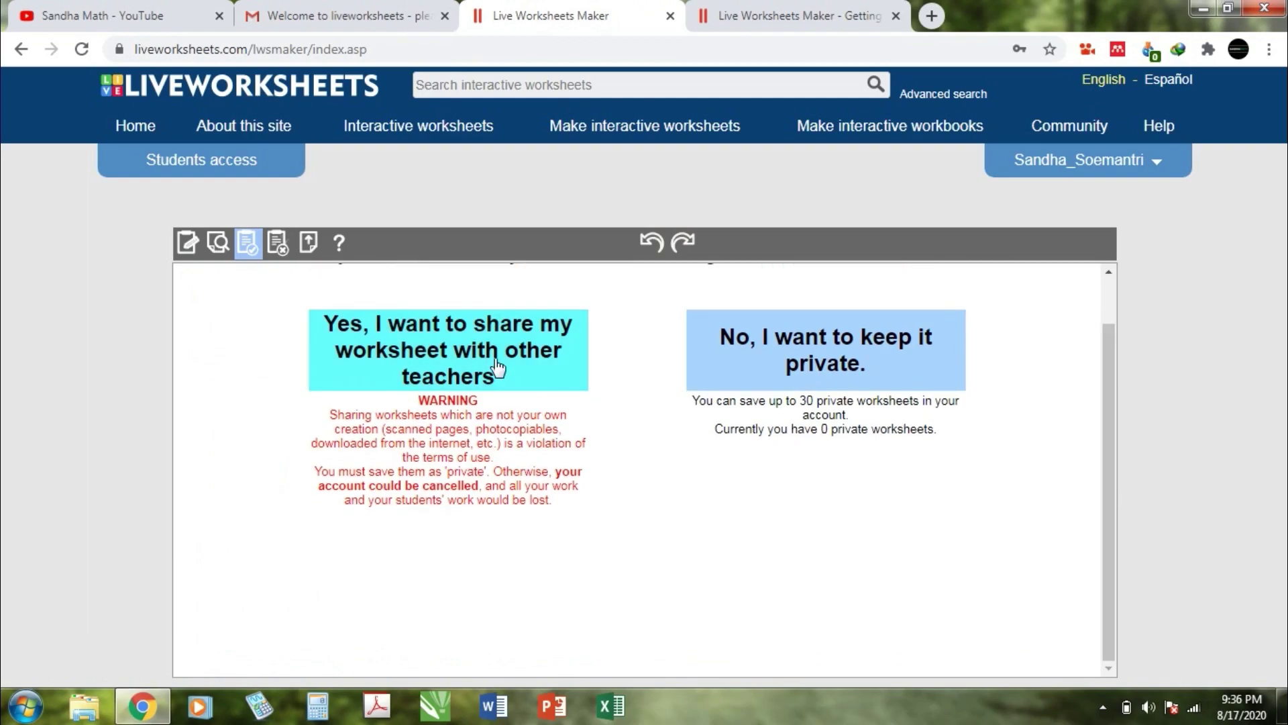
pyautogui.click(497, 367)
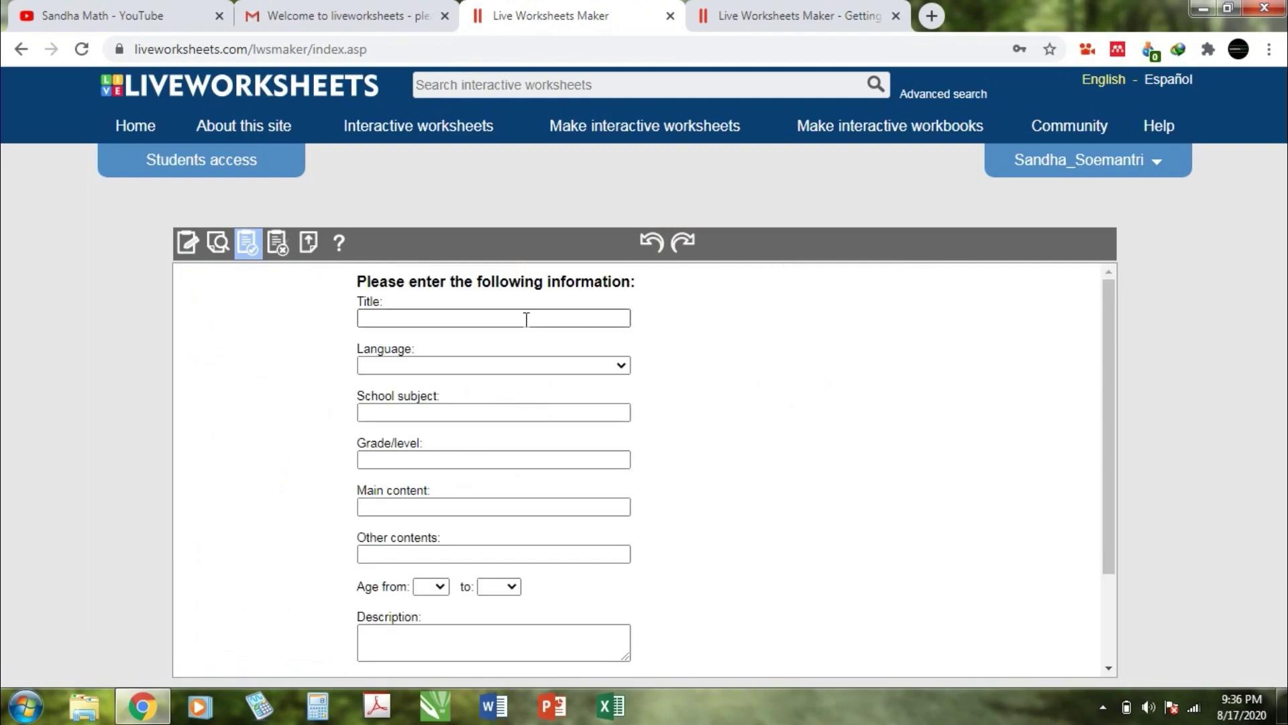
# Step: Title the worksheet 'Bangun Datar 2' and set its language to Indonesian
pyautogui.click(524, 319)
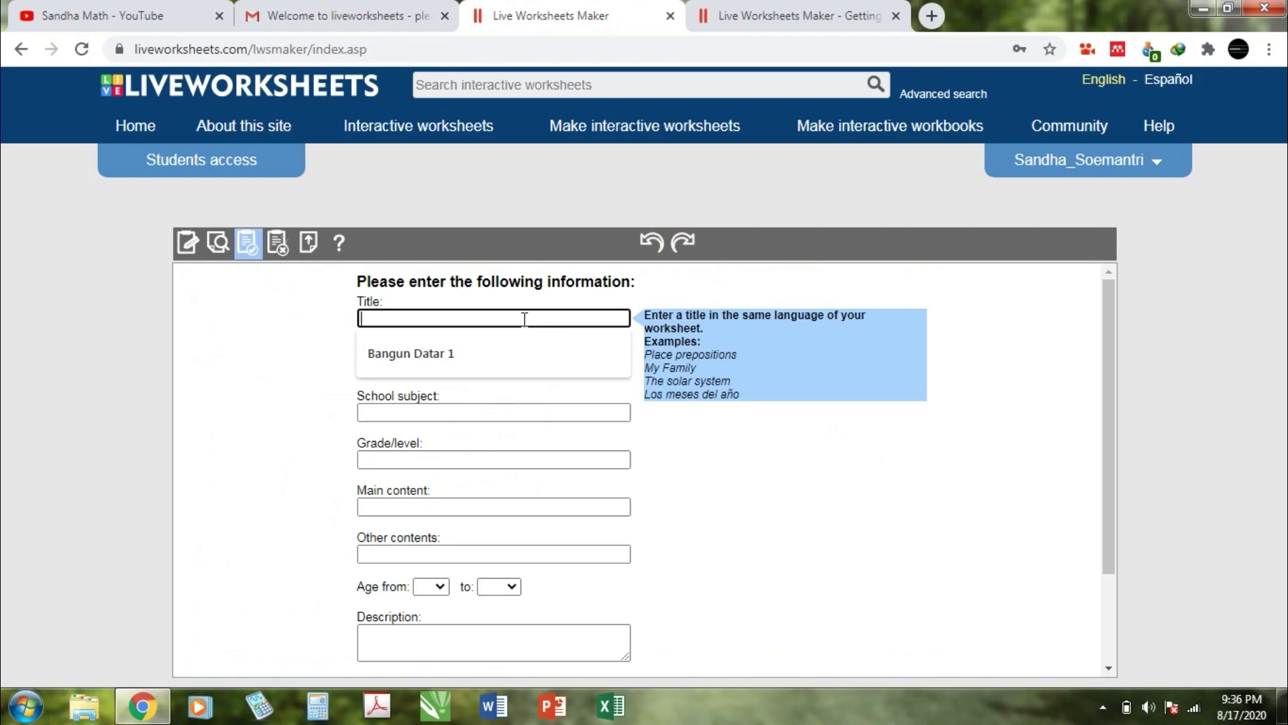
pyautogui.click(492, 359)
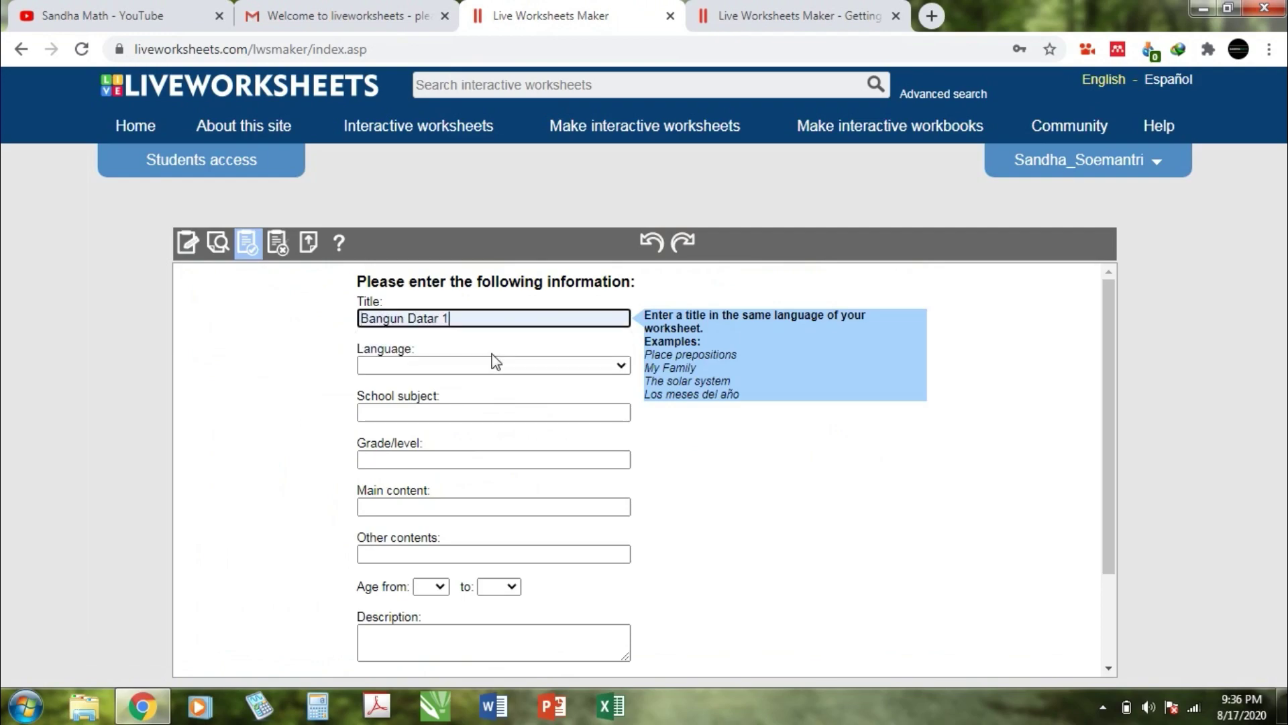
pyautogui.press('BackSpace')
pyautogui.write('2')
pyautogui.click(495, 363)
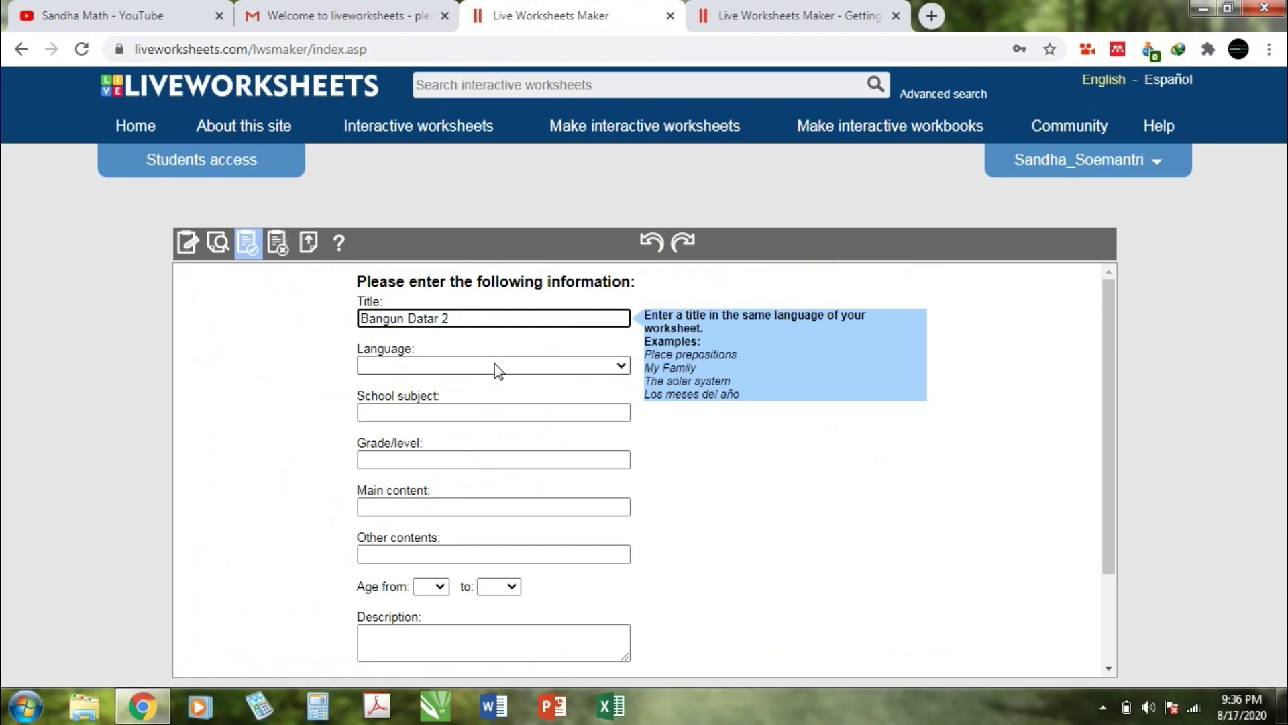
pyautogui.write('indo')
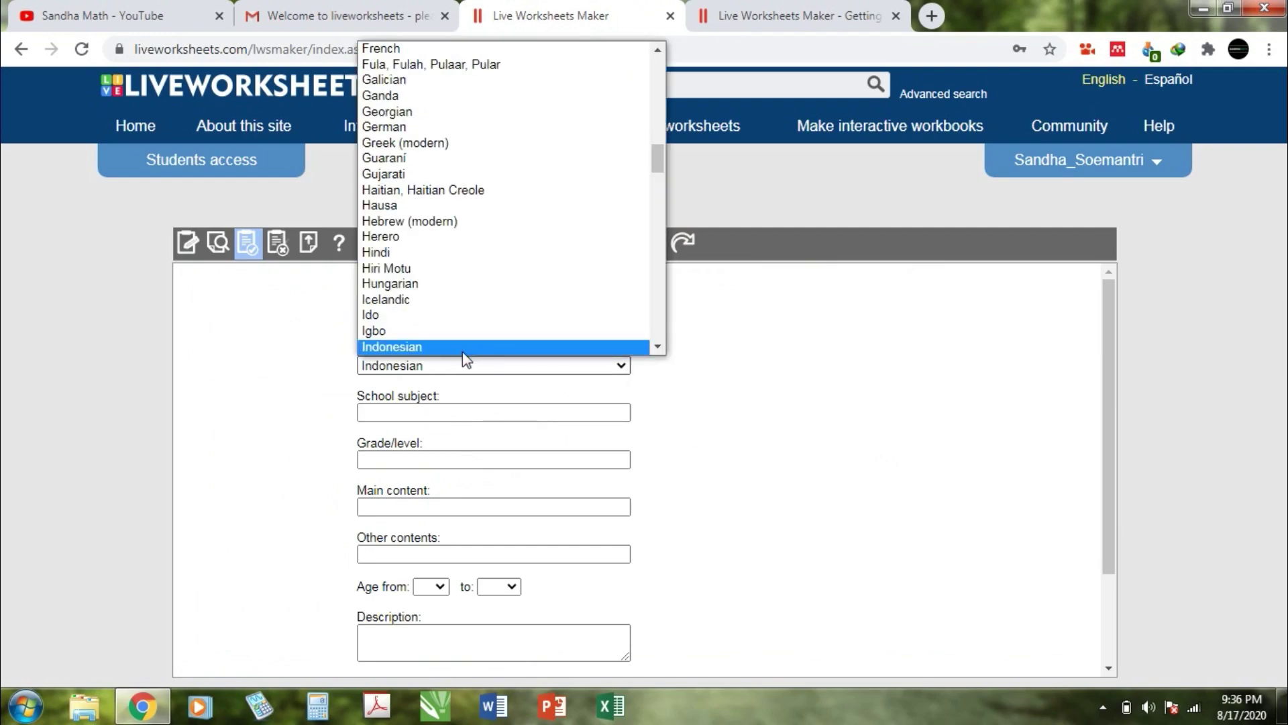
pyautogui.click(464, 347)
# Step: Set subject Matematika, grade 'SD Kelas 4', and main content 'Bangun Datar'
pyautogui.click(456, 412)
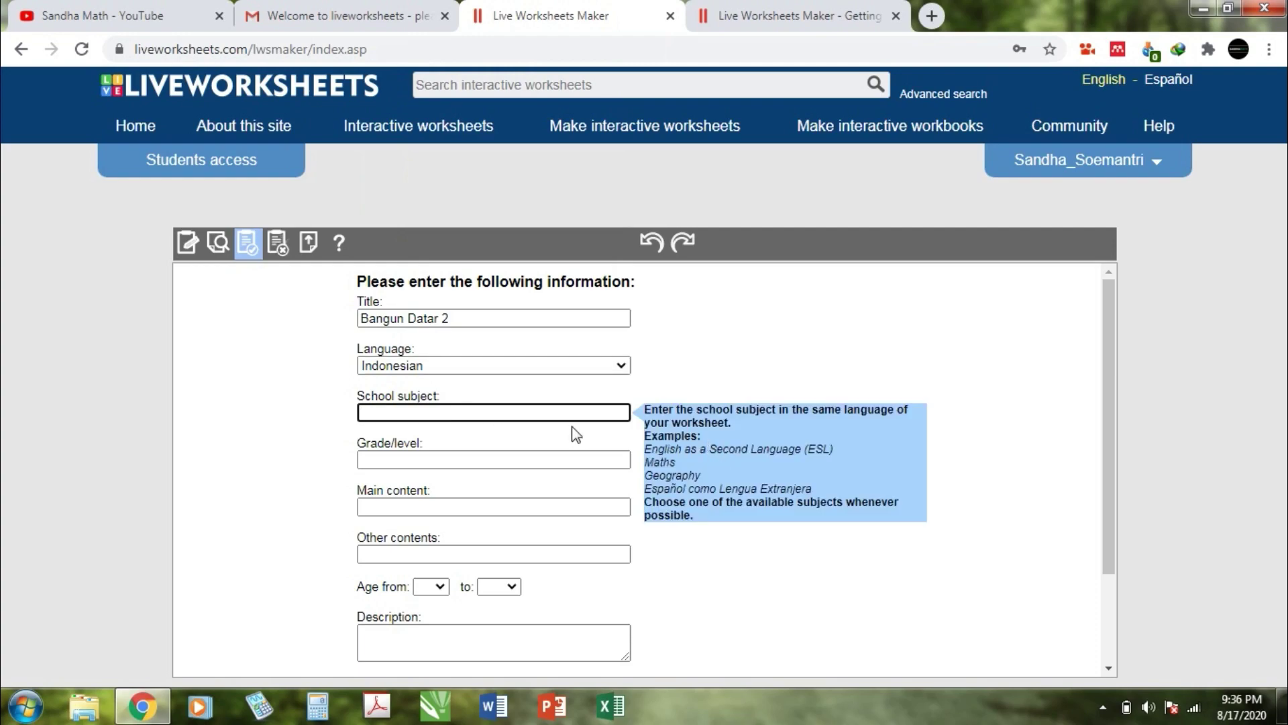
pyautogui.write('M')
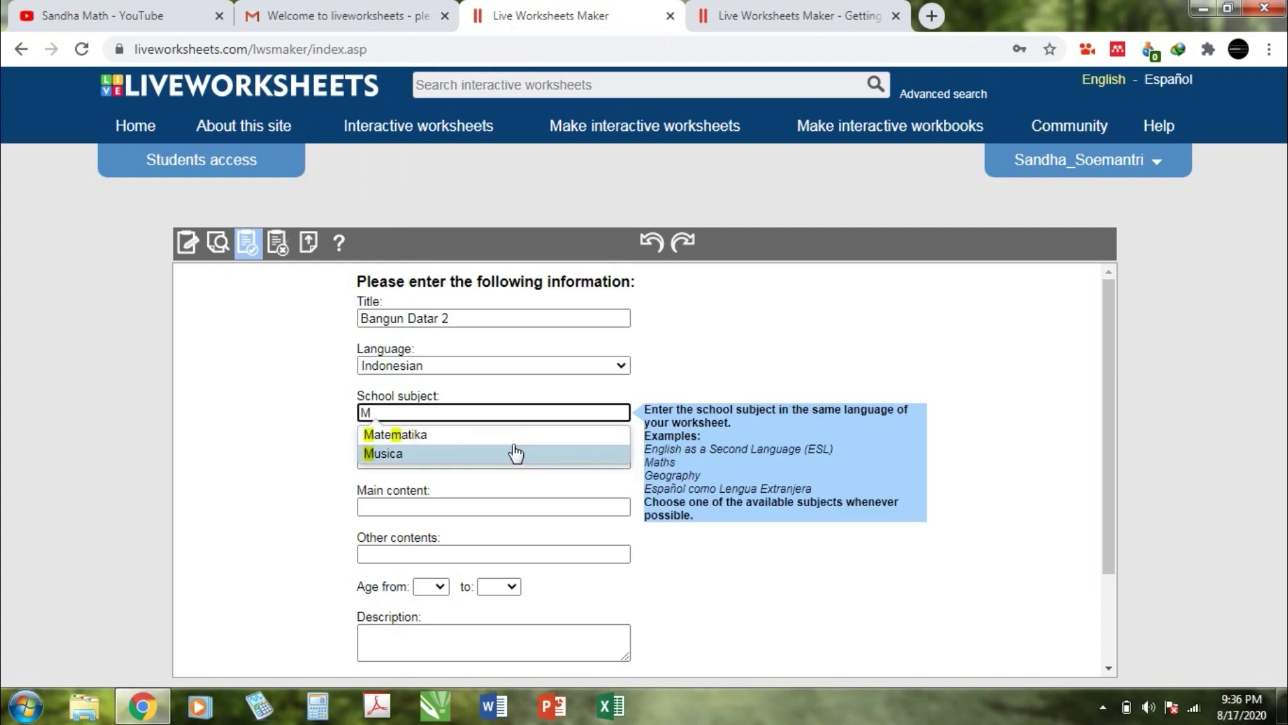
pyautogui.click(512, 443)
pyautogui.click(502, 452)
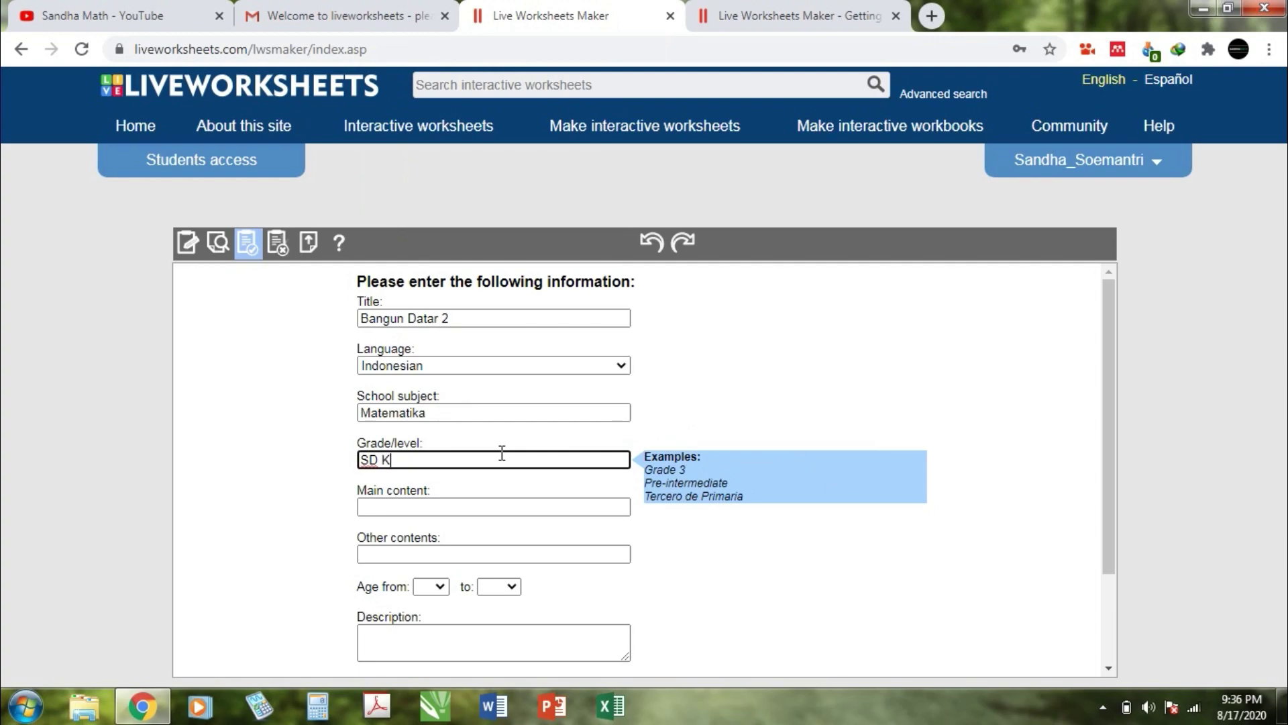
pyautogui.write('SD Kelas 4')
pyautogui.click(462, 505)
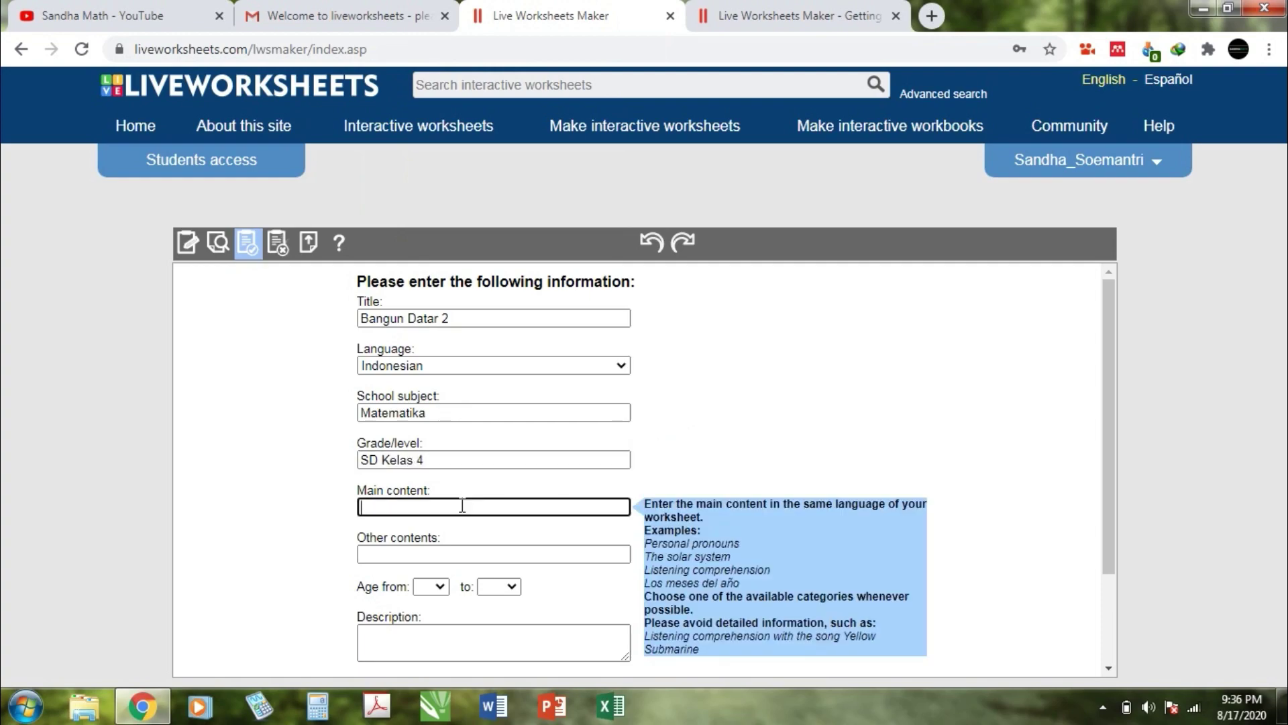
pyautogui.write('Bangun Datar Sederhana')
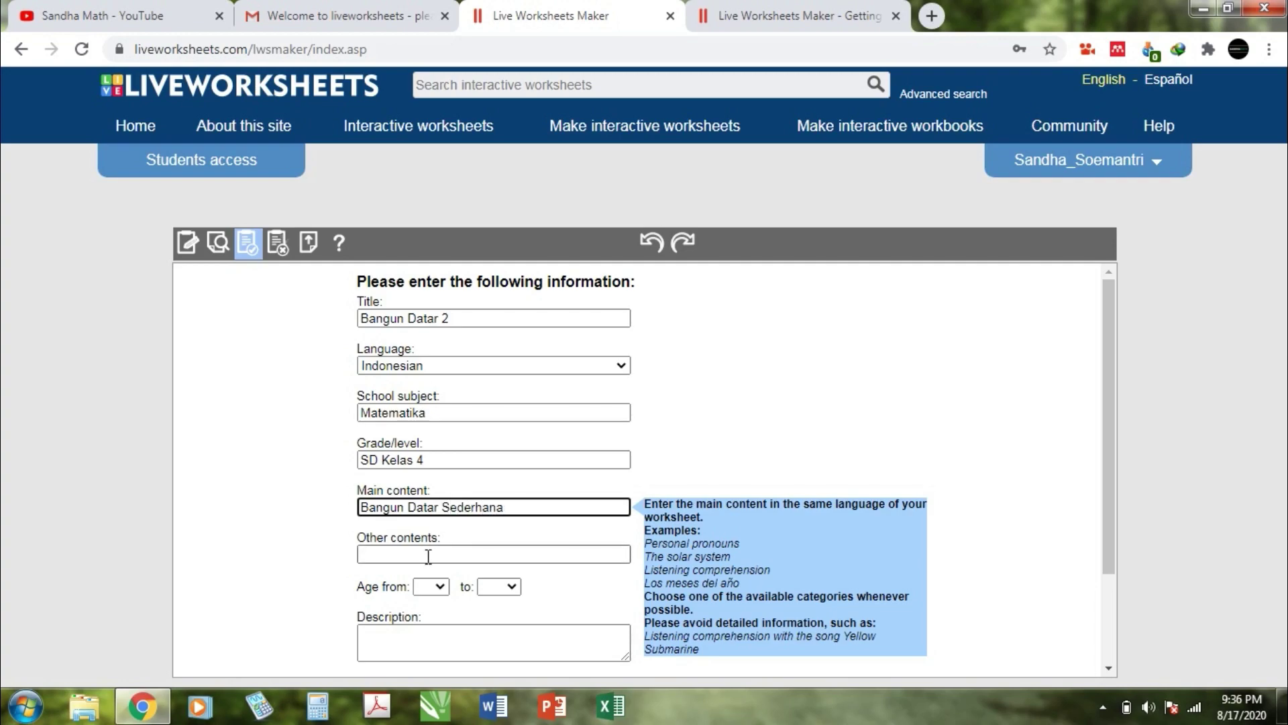
pyautogui.scroll(-1, 1112, 420)
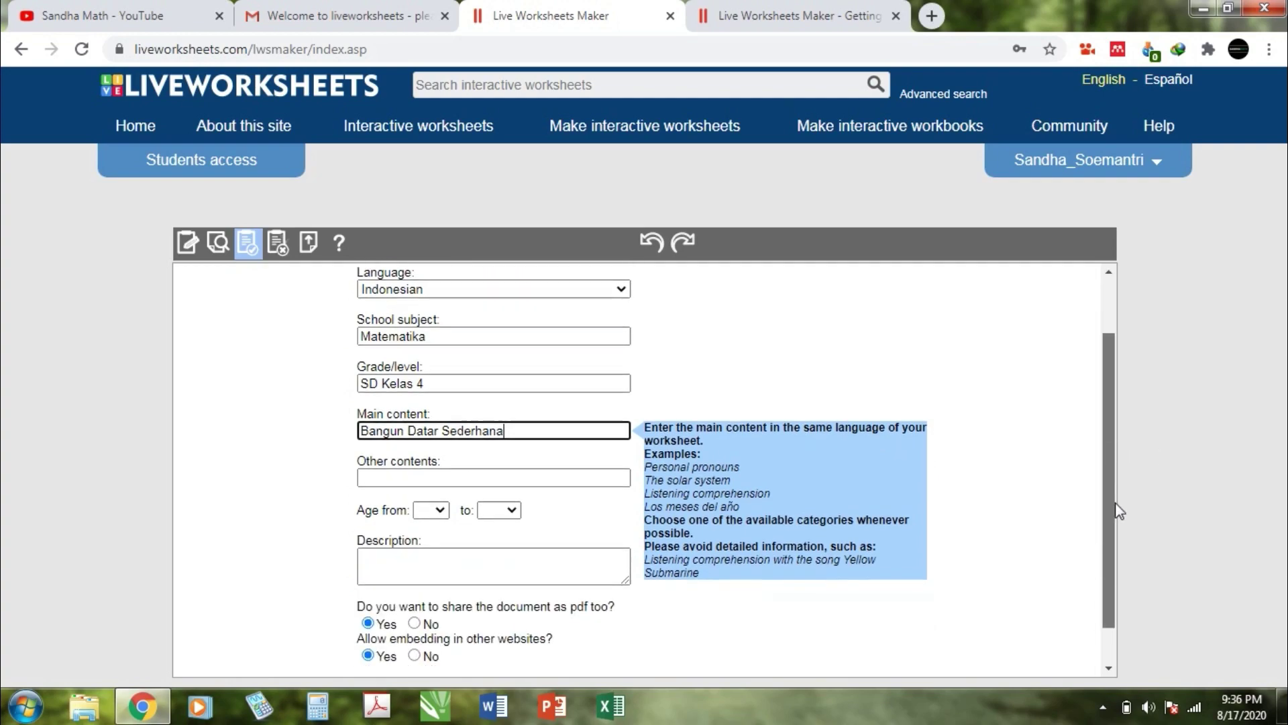
pyautogui.scroll(-1, 1117, 511)
# Step: Set ages 9 to 12, describe it as 'Merupakan penanaman konsep awal…', and save
pyautogui.click(433, 465)
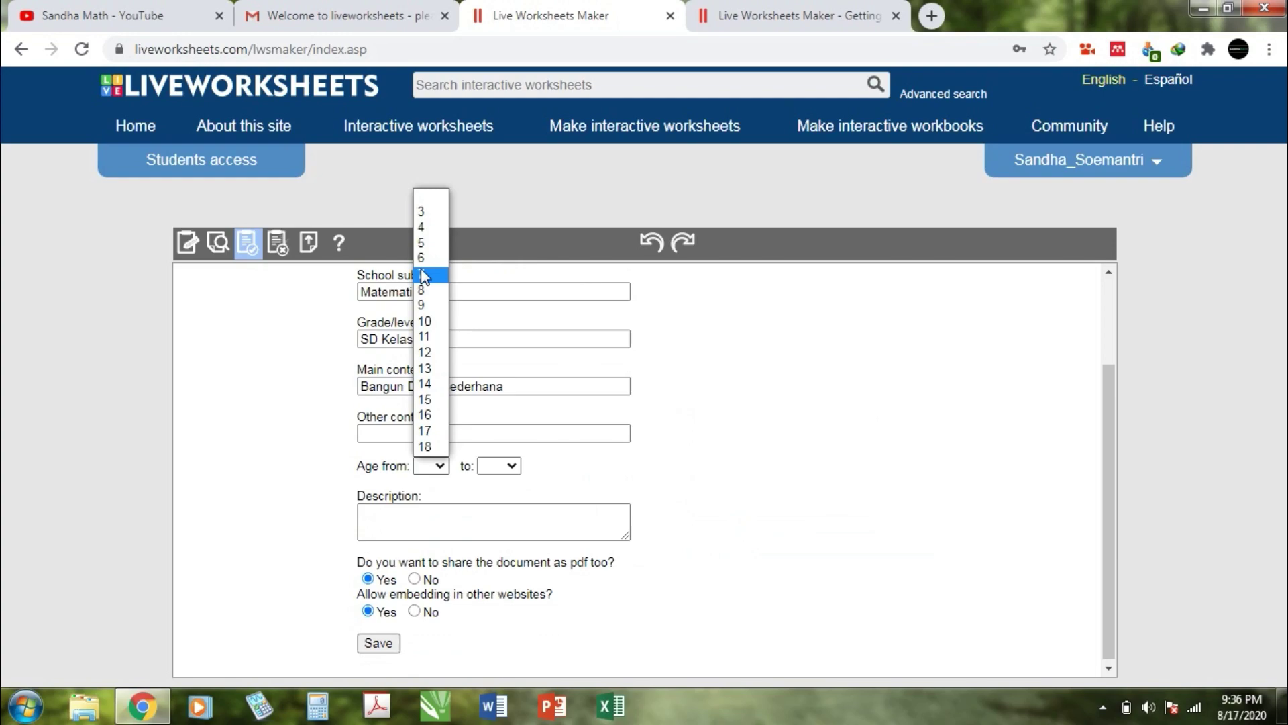
pyautogui.click(430, 307)
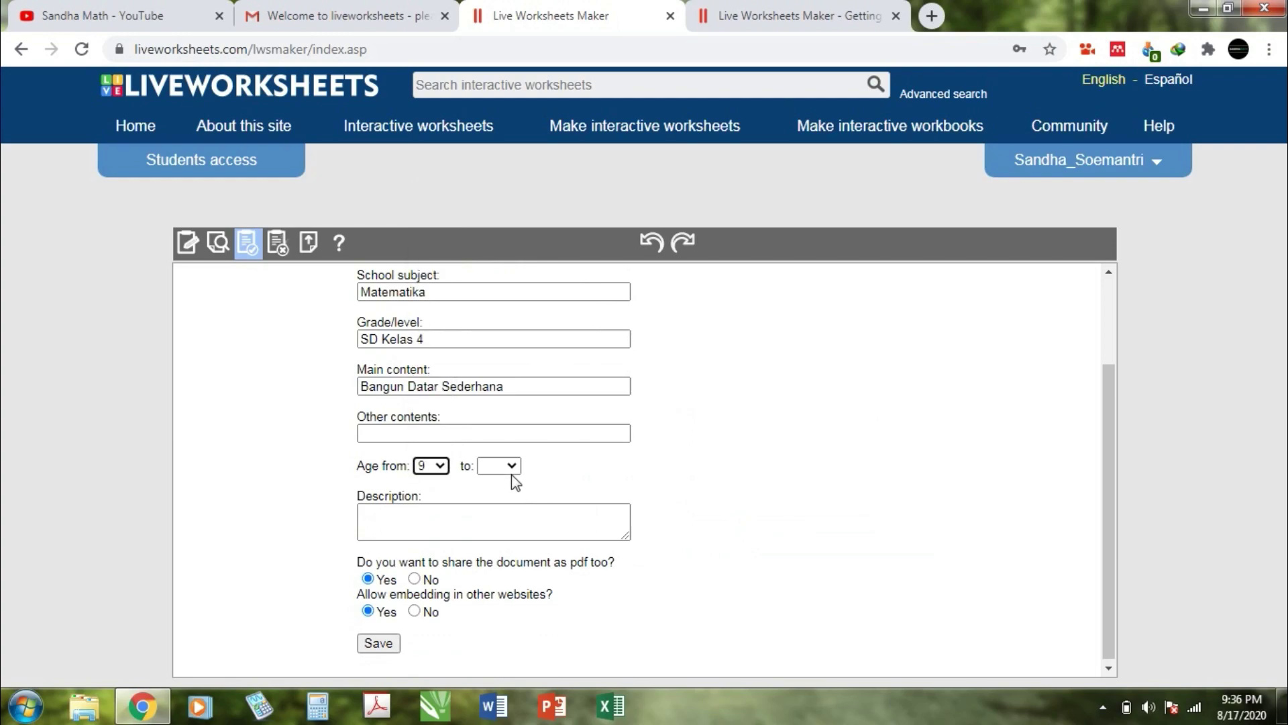
pyautogui.click(511, 472)
pyautogui.click(495, 338)
pyautogui.click(484, 523)
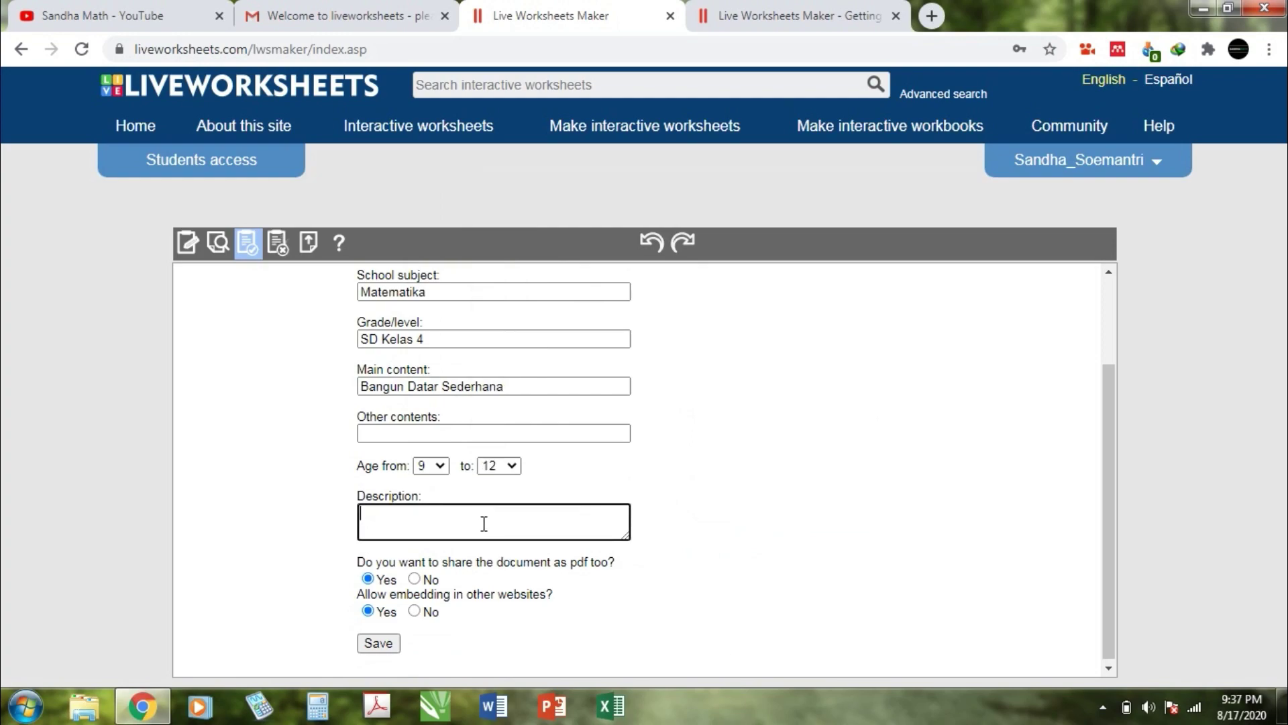
pyautogui.write('Merupakan penanaman konsep awal bangun datar')
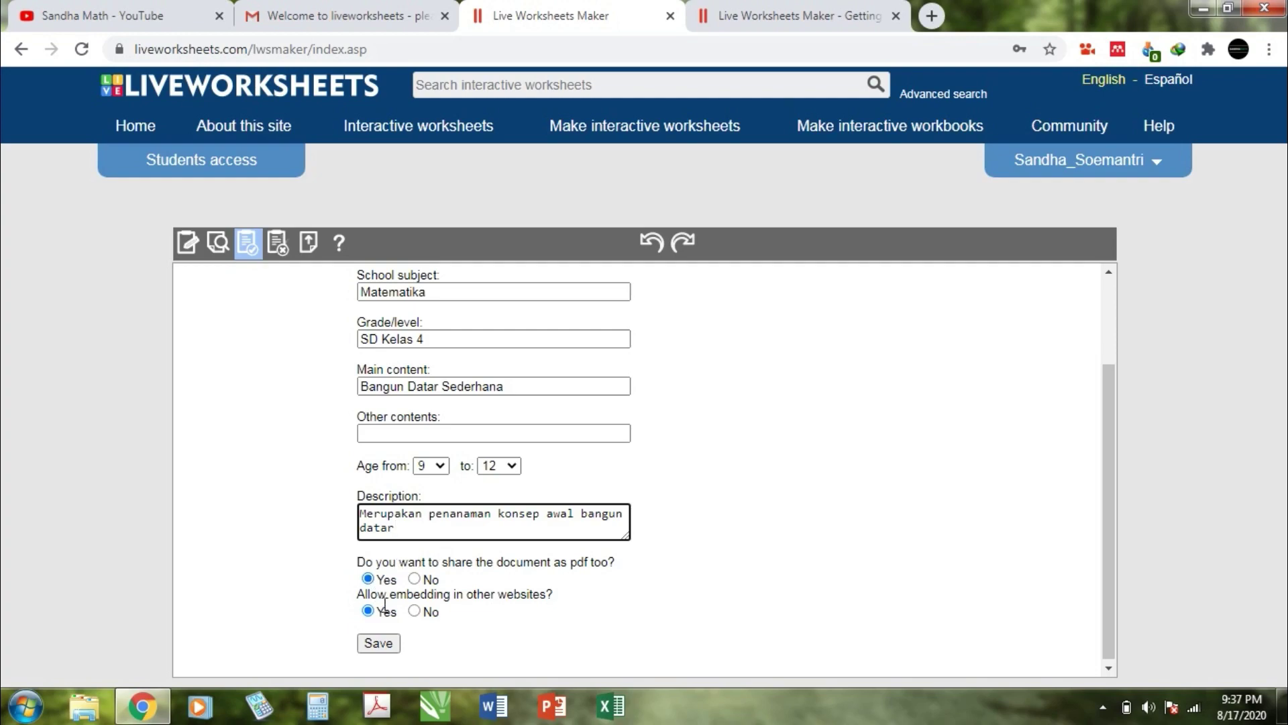
pyautogui.click(379, 642)
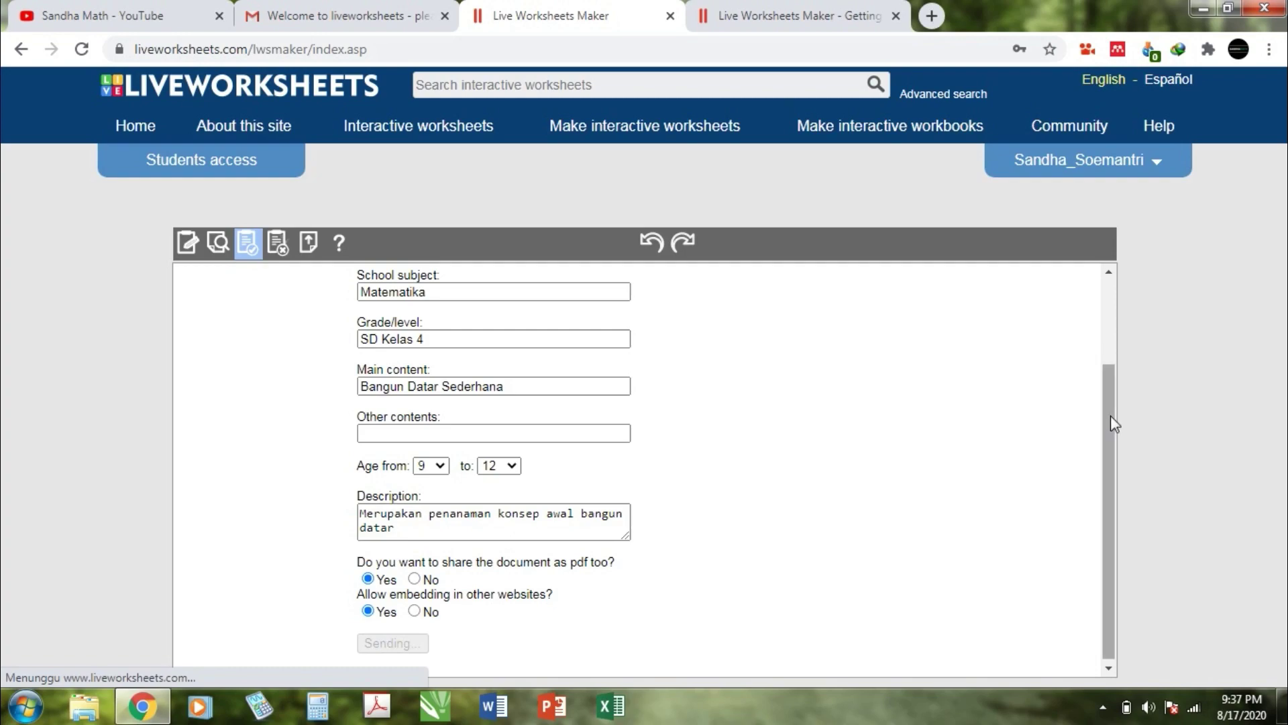
# Step: Copy the Bangun Datar 2 worksheet link and load it in a new browser tab
pyautogui.click(819, 362)
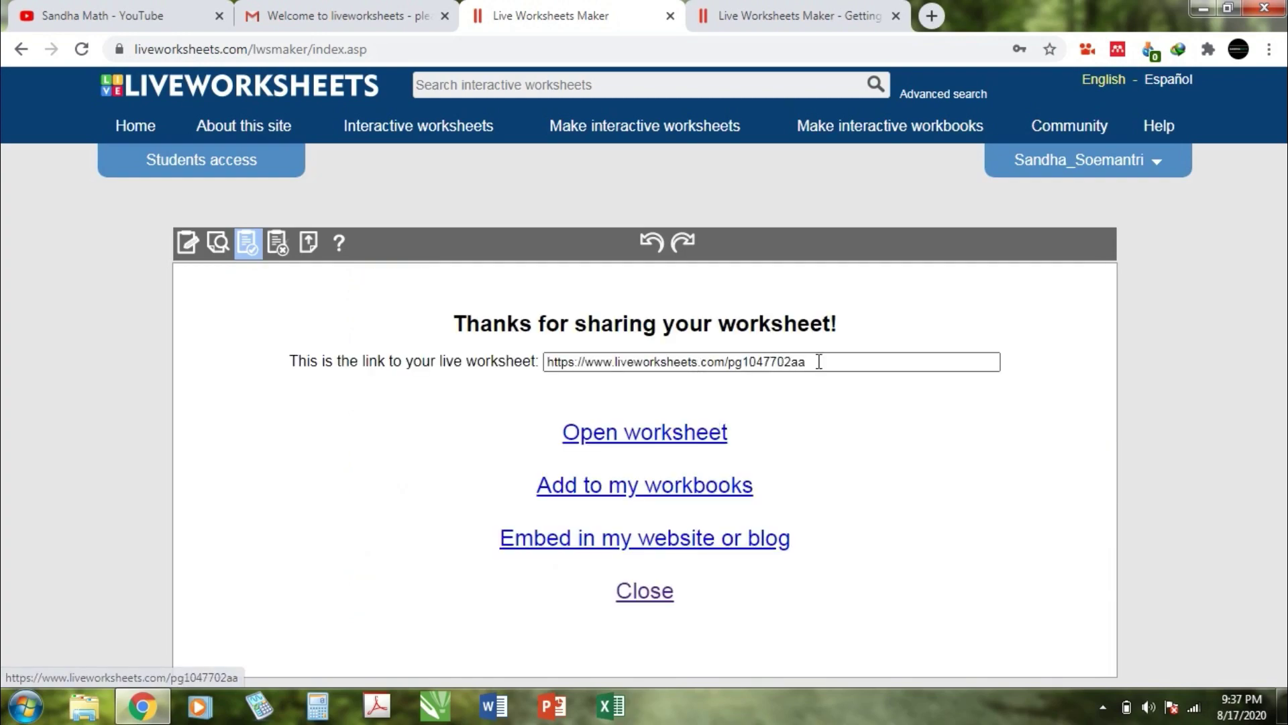
pyautogui.moveTo(819, 365); pyautogui.dragTo(537, 361)
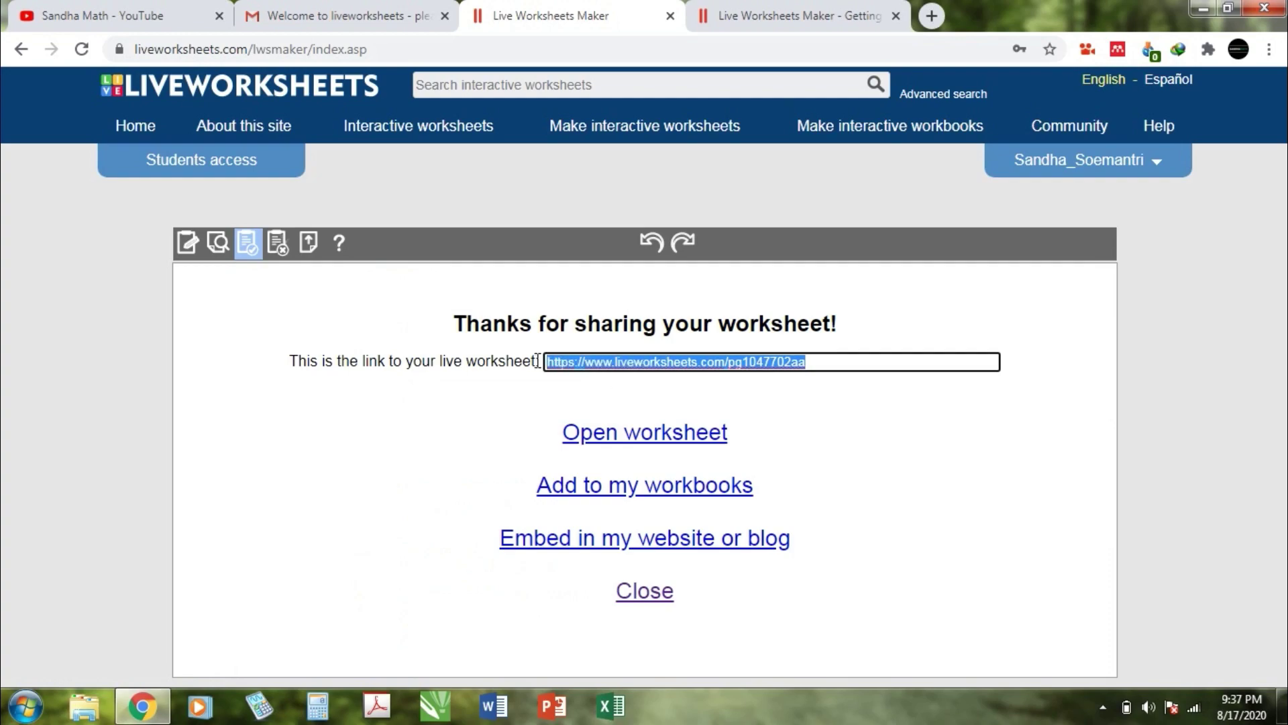
pyautogui.rightClick(676, 362)
pyautogui.click(726, 393)
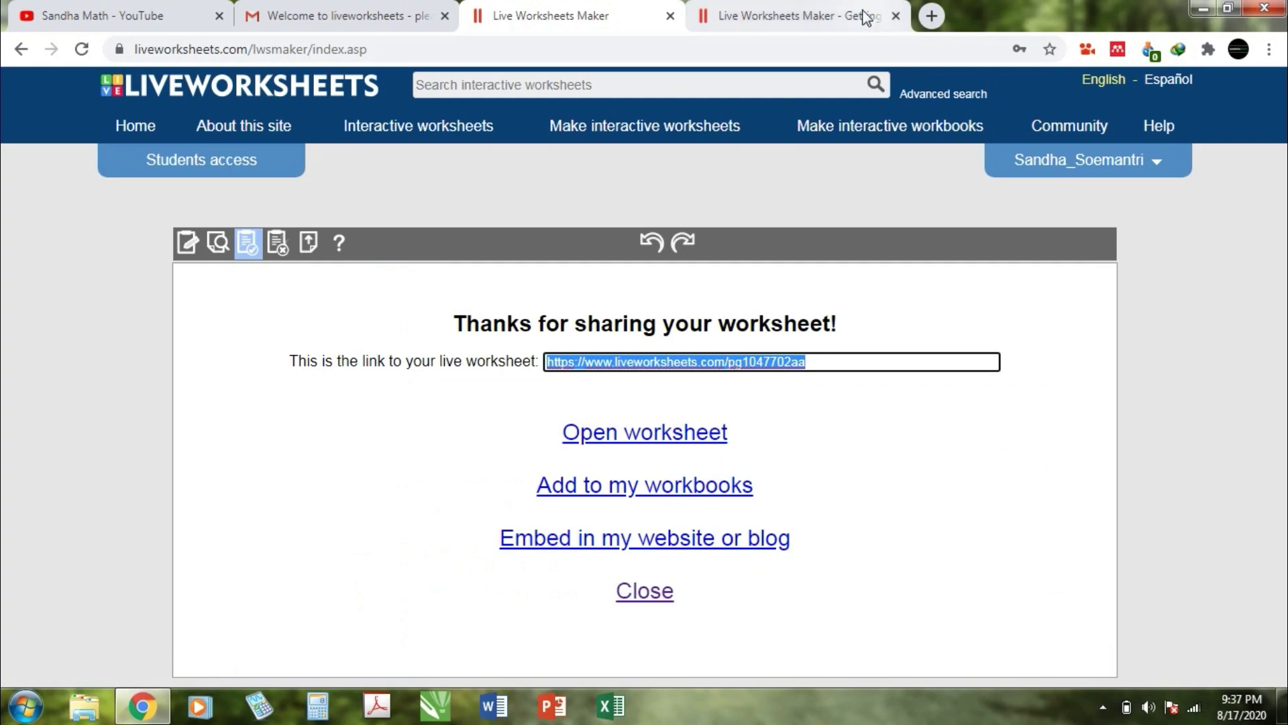
pyautogui.click(939, 17)
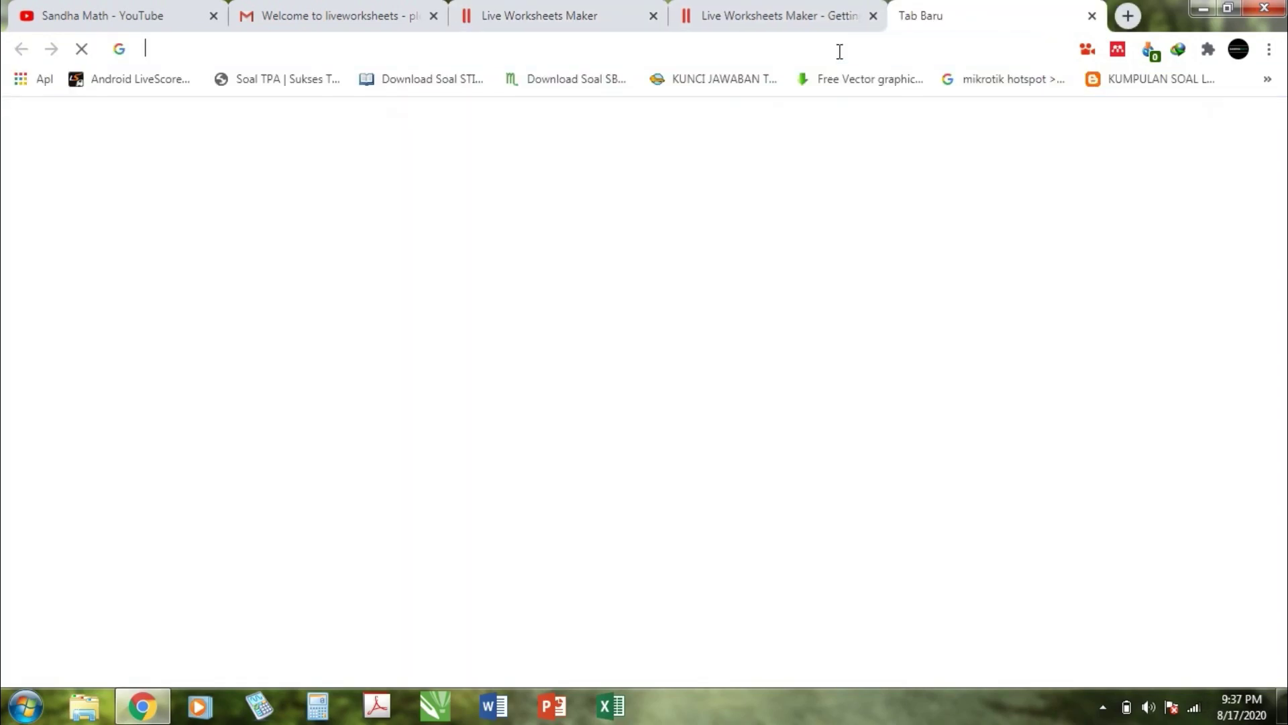
pyautogui.click(839, 52)
pyautogui.hotkey('ctrl', 'v')
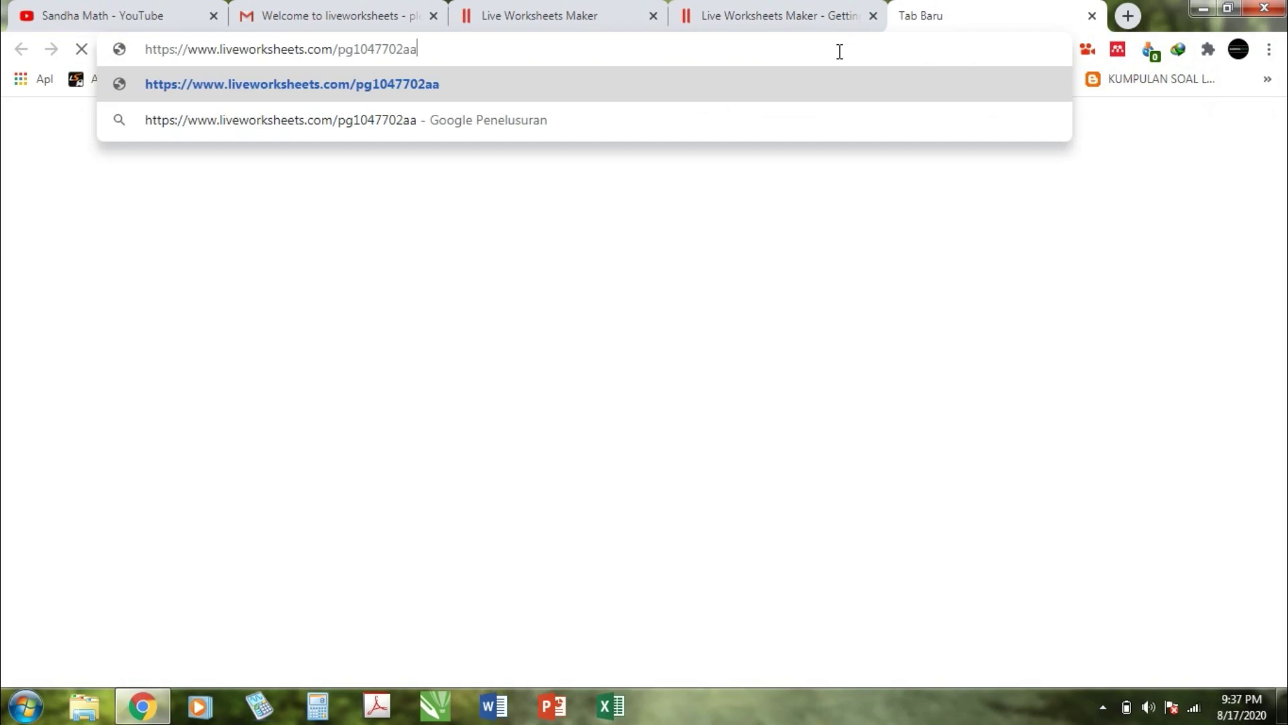
pyautogui.press('Return')
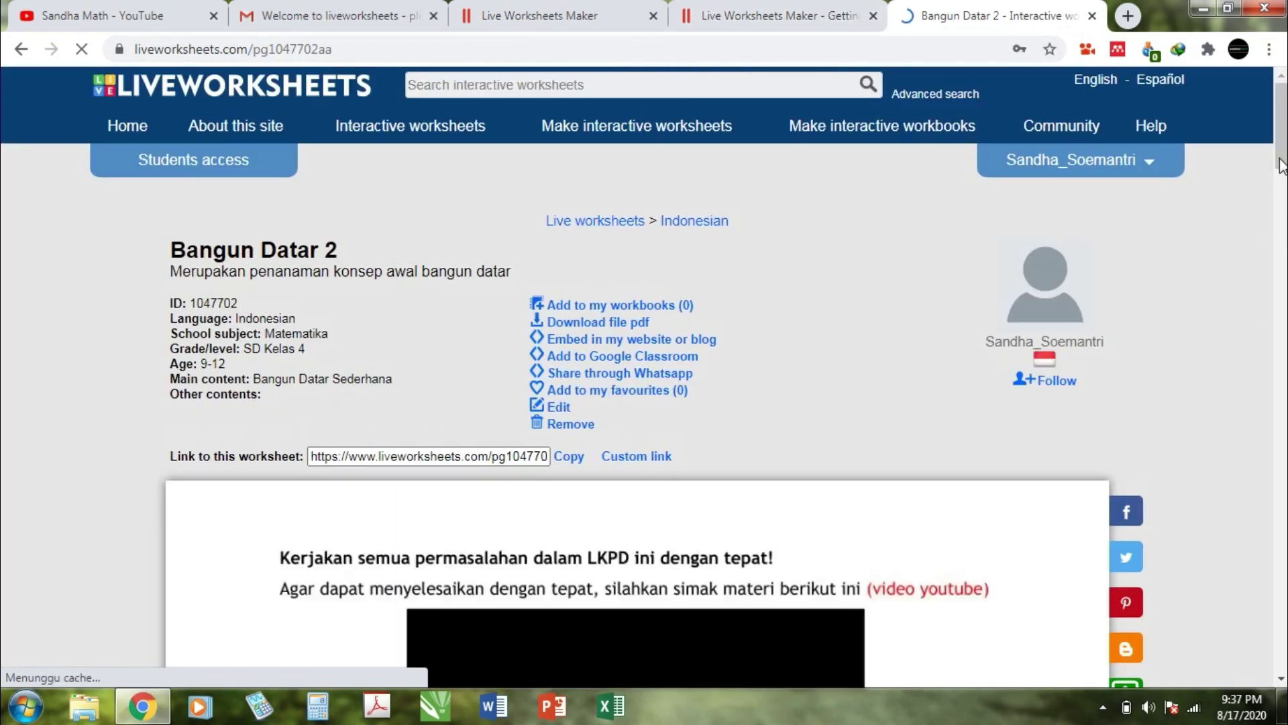
pyautogui.scroll(-2, 1283, 191)
# Step: Match the four shapes to PERSEGI PANJANG, BELAH KETUPAT, JAJAR GENJANG and LAYANG-LAYANG
pyautogui.moveTo(1282, 191)
pyautogui.mouseDown()
pyautogui.moveTo(1282, 341)
pyautogui.moveTo(1282, 179)
pyautogui.mouseUp()
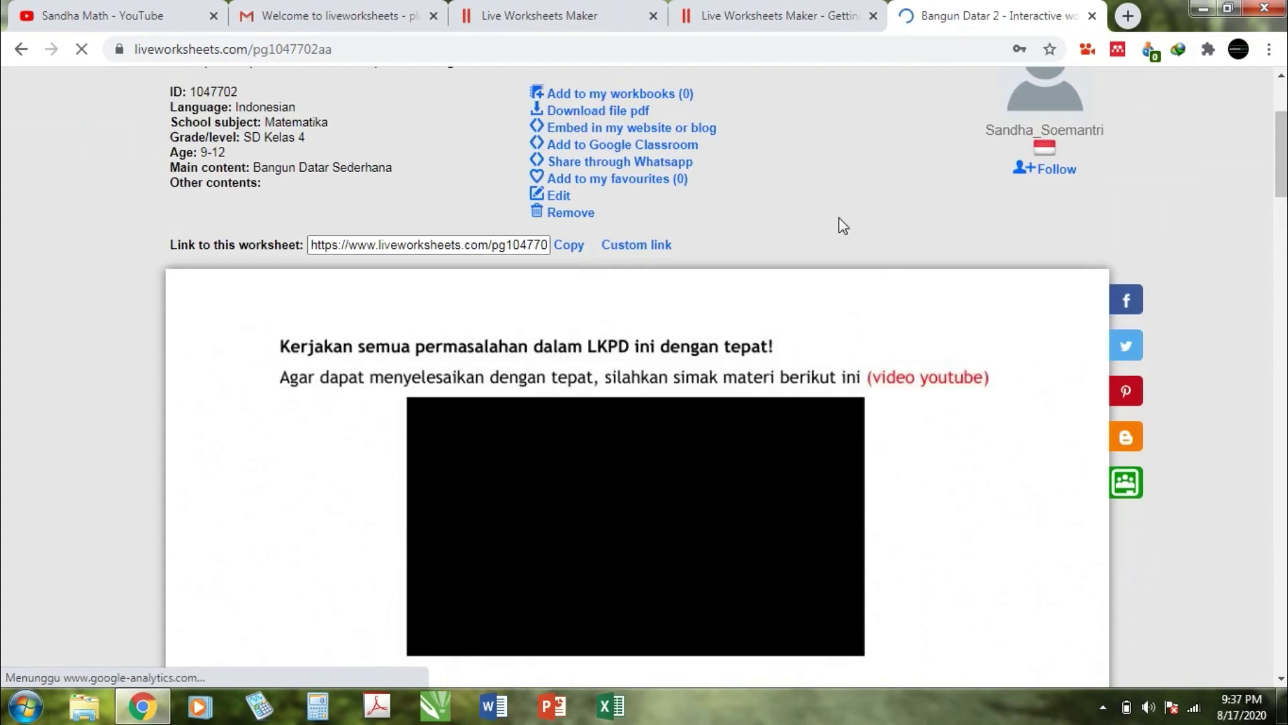
pyautogui.scroll(2, 797, 173)
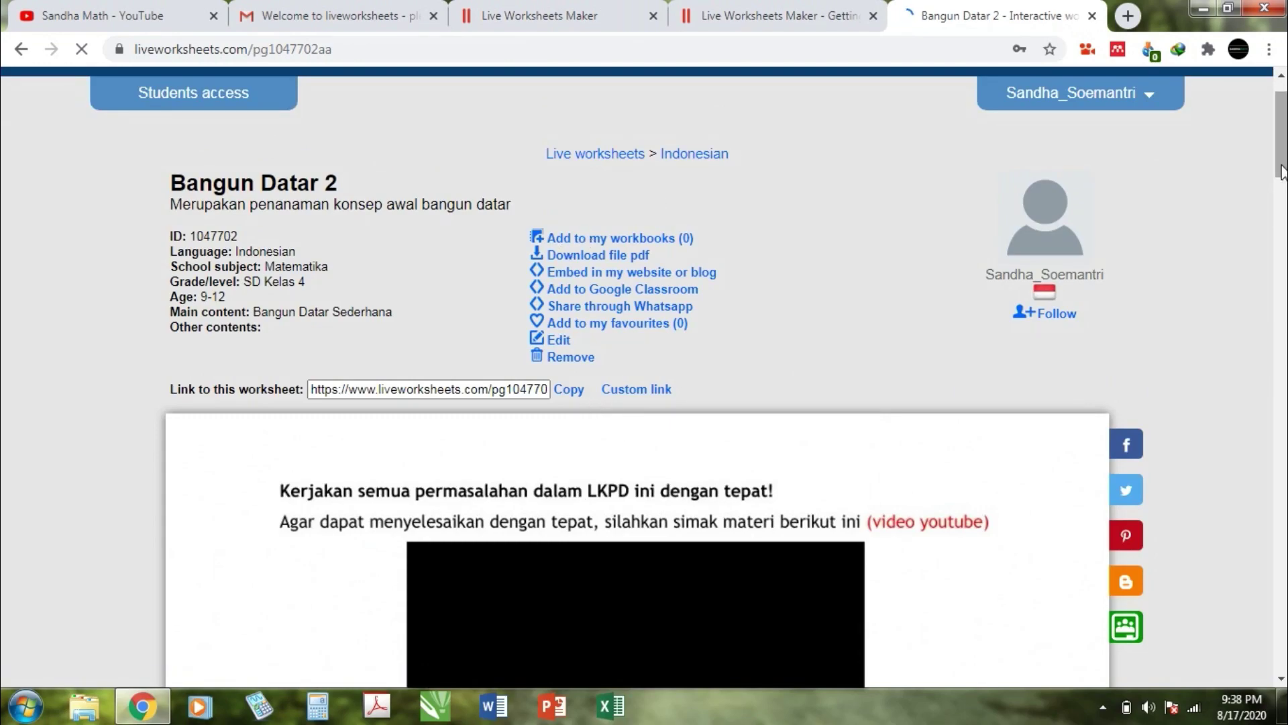
pyautogui.moveTo(1282, 168); pyautogui.dragTo(1282, 199)
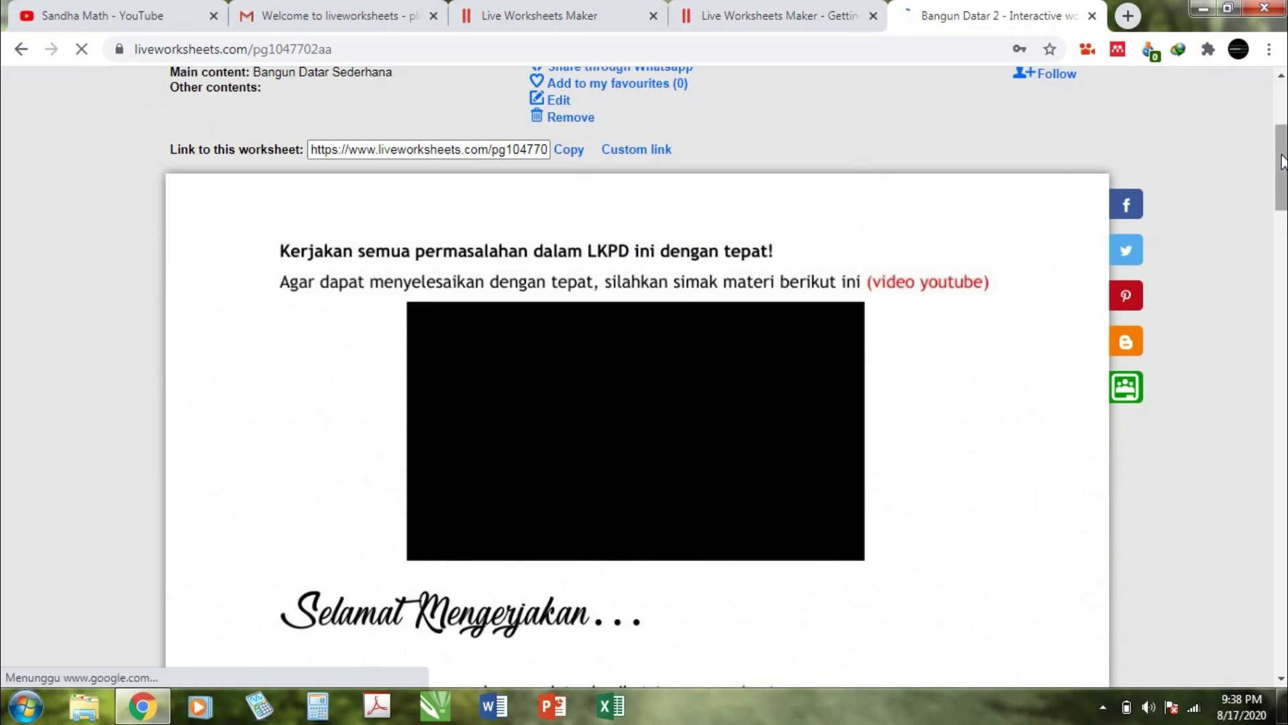
pyautogui.moveTo(1282, 161); pyautogui.dragTo(1281, 136)
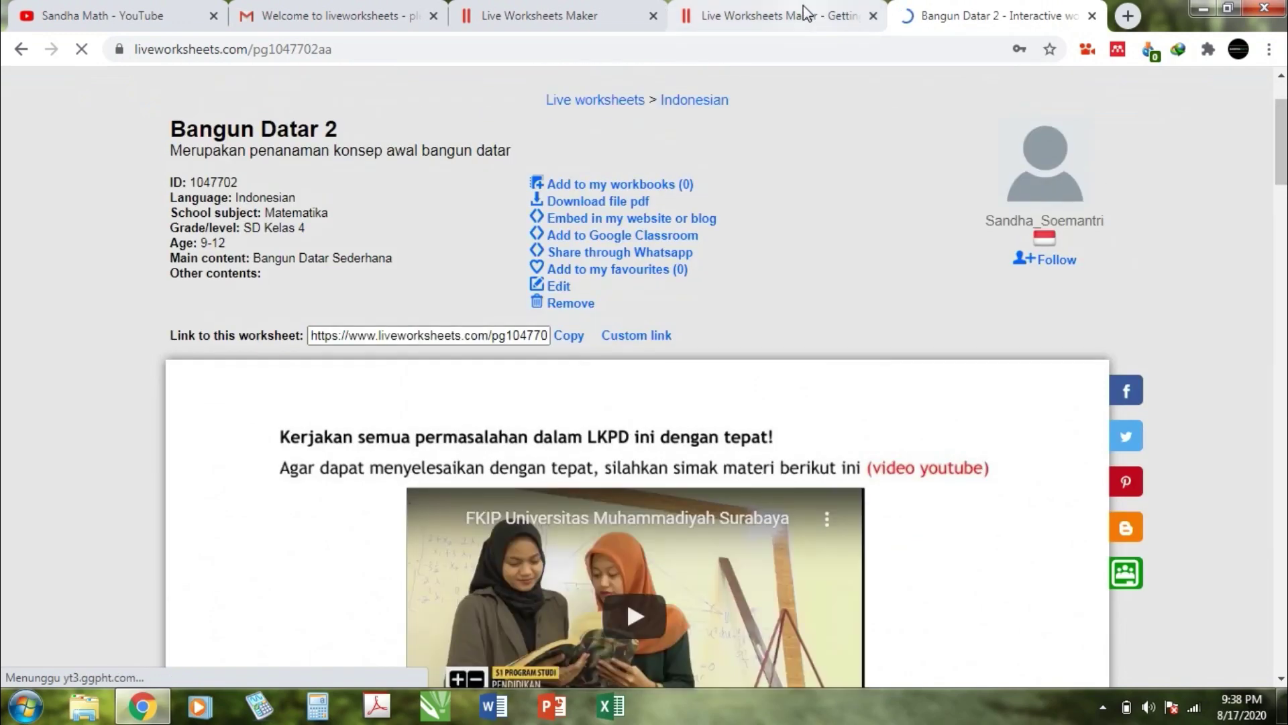
pyautogui.scroll(-7, 734, 436)
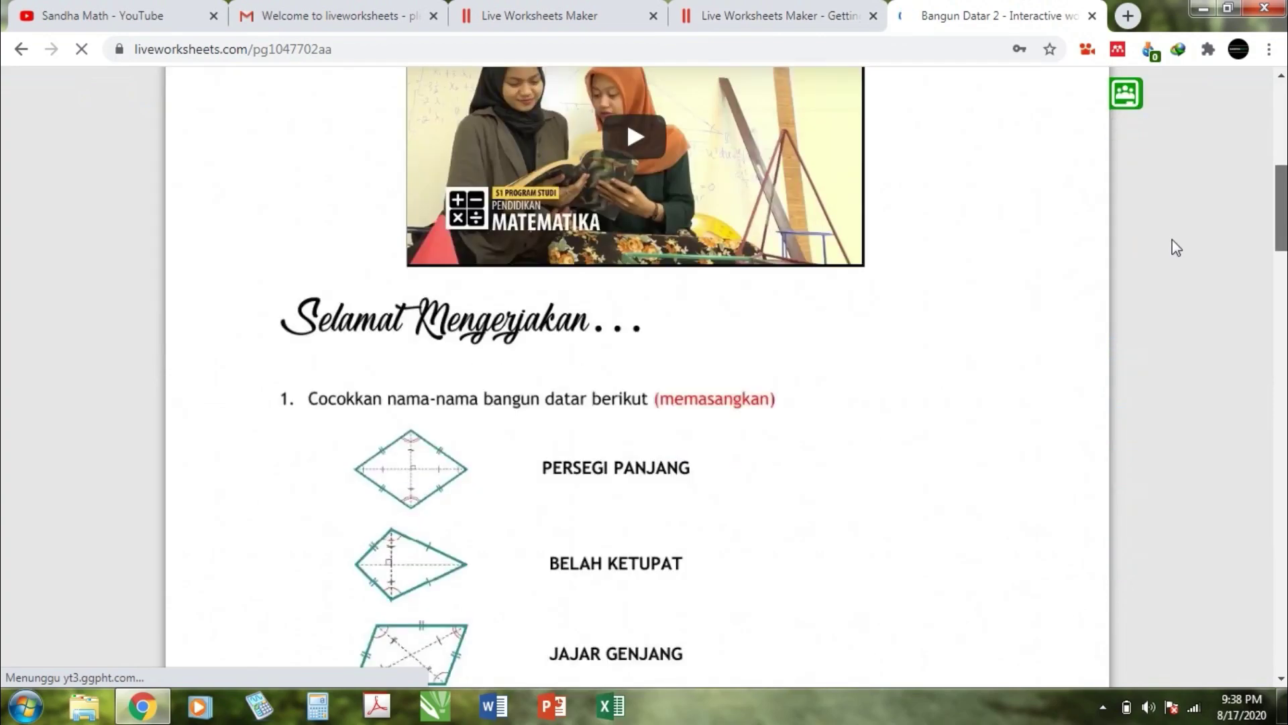
pyautogui.click(1286, 337)
pyautogui.moveTo(1283, 289); pyautogui.dragTo(1281, 205)
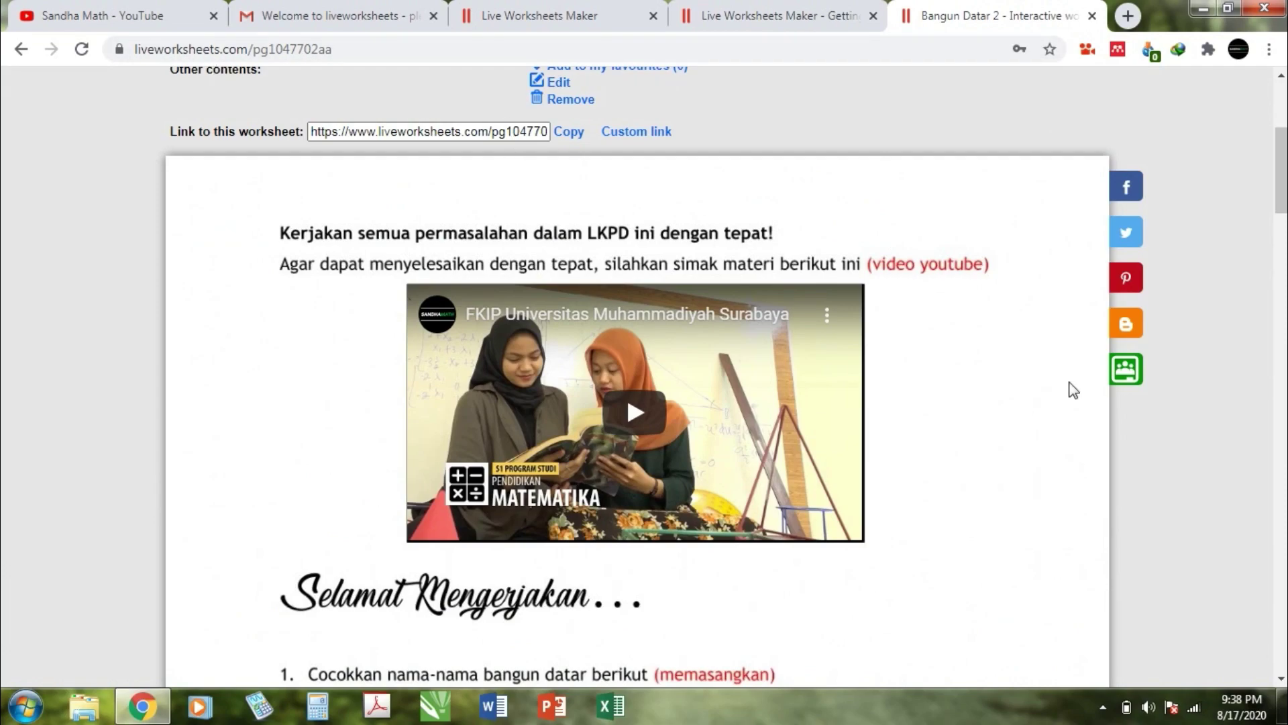
pyautogui.moveTo(1281, 218); pyautogui.dragTo(1281, 272)
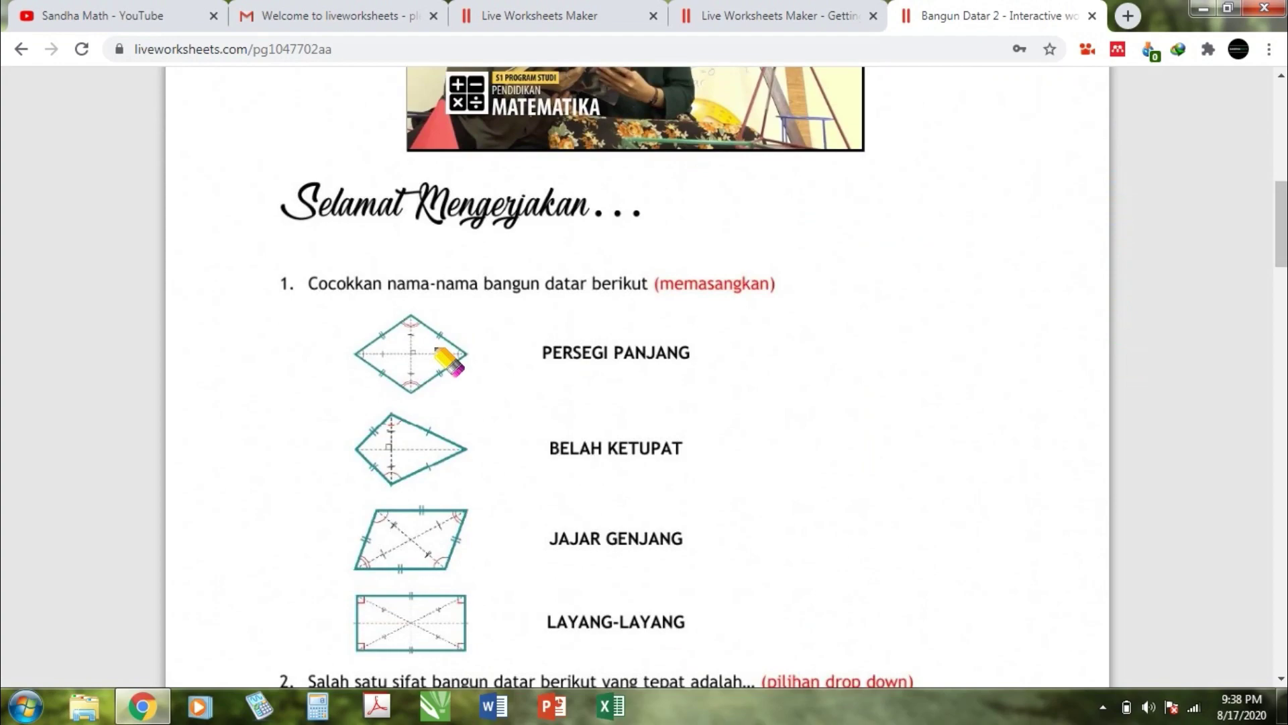
pyautogui.moveTo(435, 348); pyautogui.dragTo(556, 357)
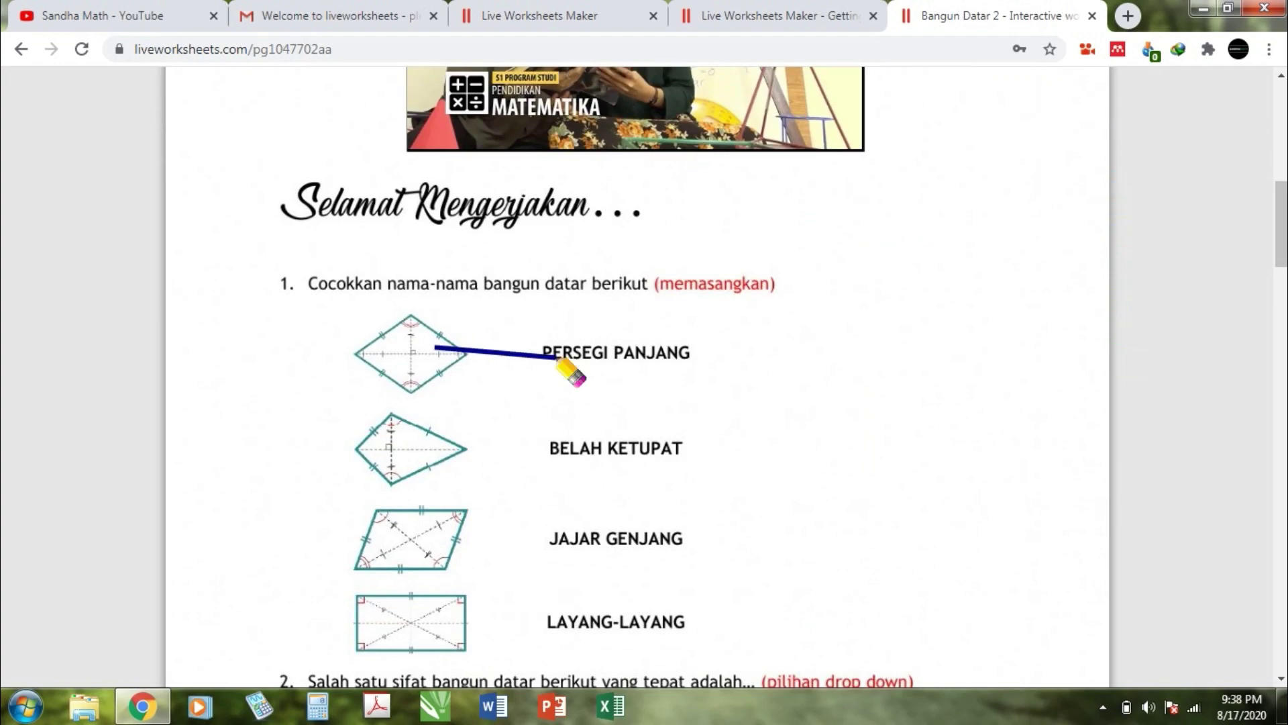
pyautogui.moveTo(412, 452); pyautogui.dragTo(556, 454)
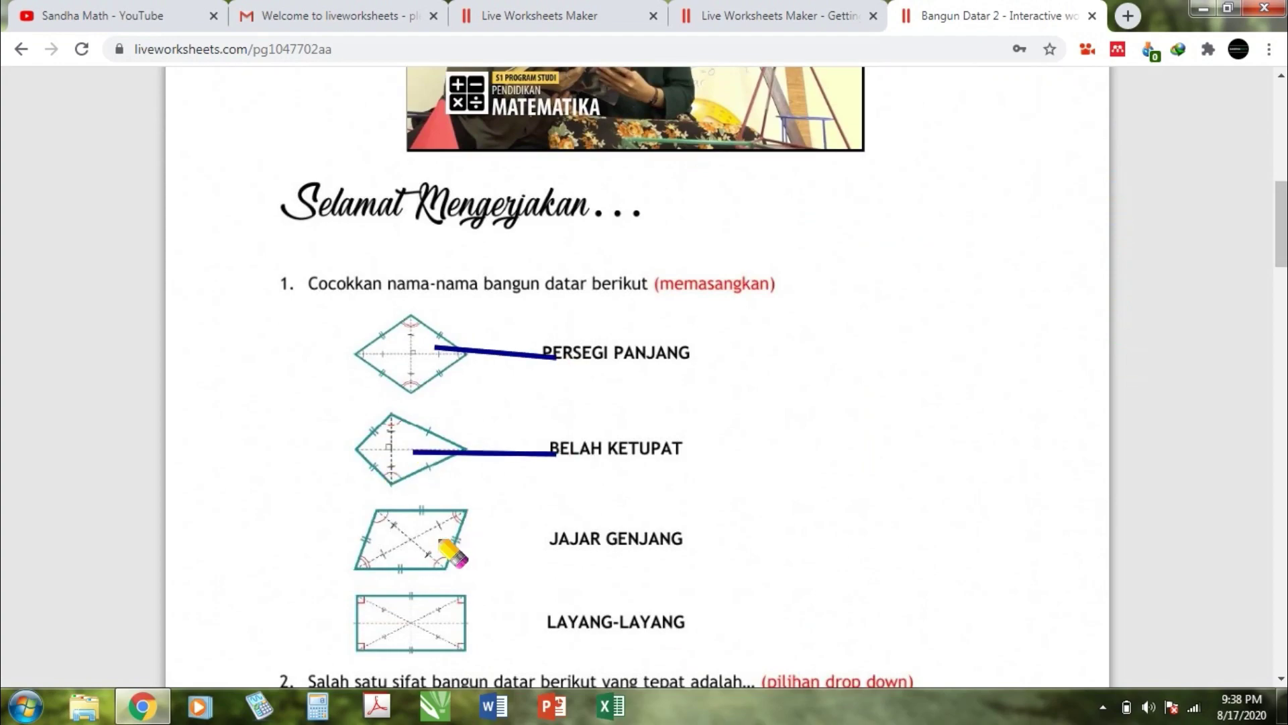
pyautogui.moveTo(447, 538); pyautogui.dragTo(572, 535)
pyautogui.moveTo(583, 609)
pyautogui.mouseDown()
pyautogui.moveTo(513, 610)
pyautogui.moveTo(603, 612)
pyautogui.mouseUp()
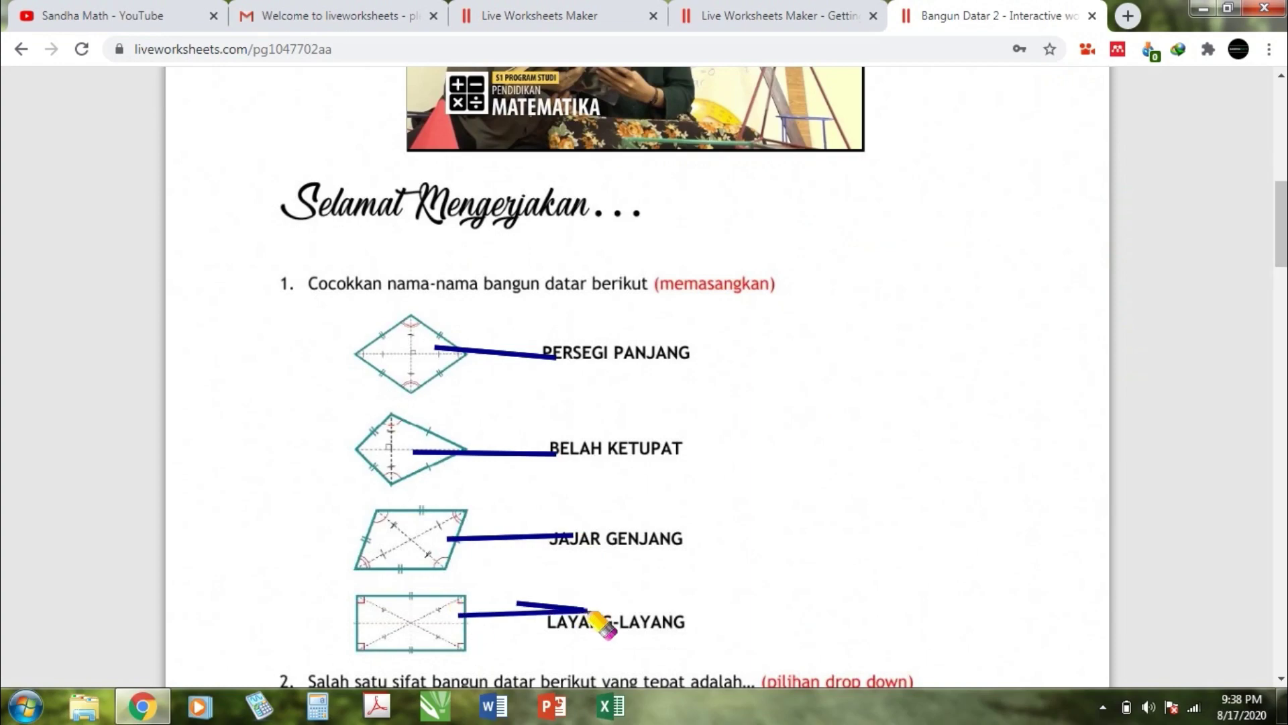
pyautogui.click(1286, 382)
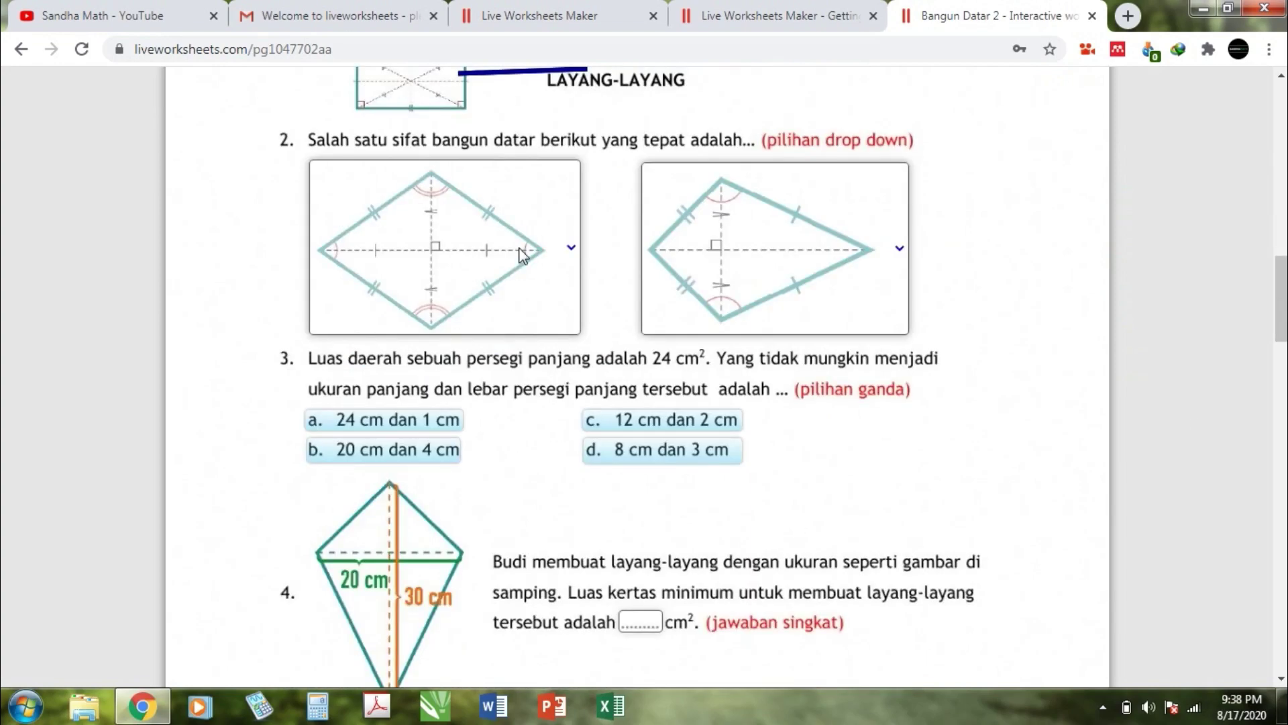
# Step: Pick 'sudut yang berhadapan sama besar' and 'diagonalnya sama panjang', then answer b (20 cm dan 4 cm)
pyautogui.click(572, 253)
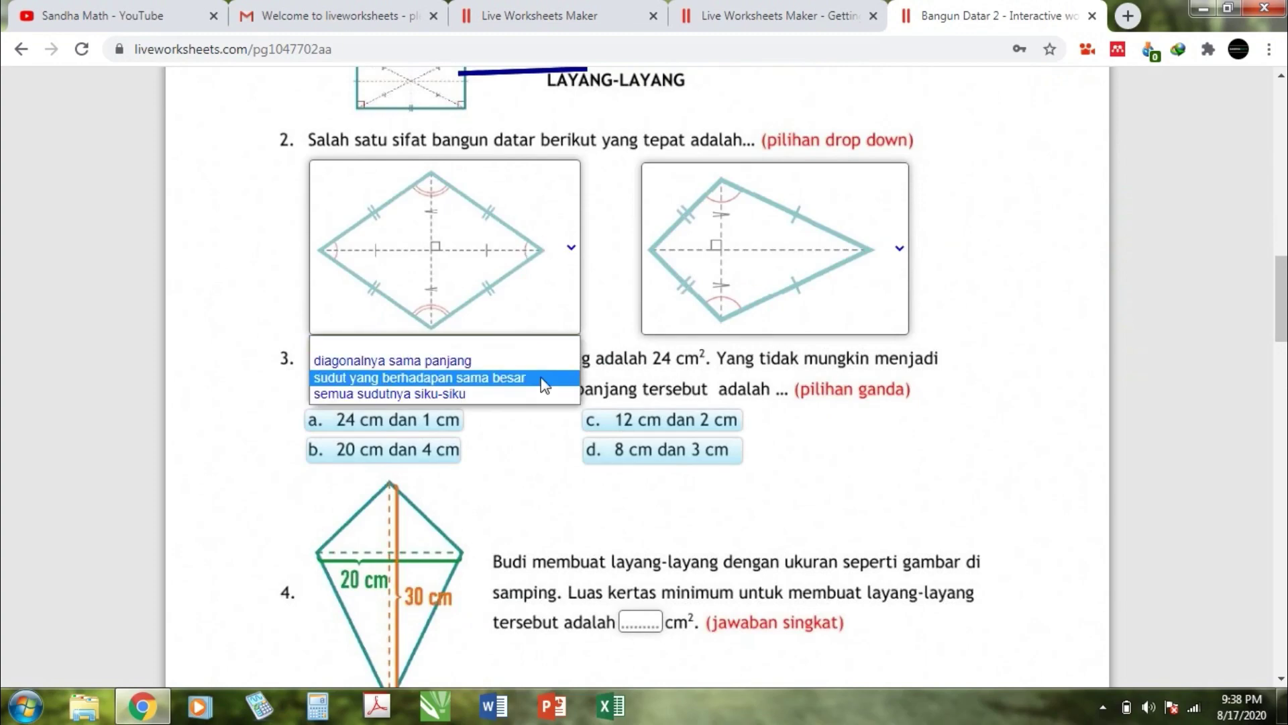
pyautogui.click(470, 377)
pyautogui.click(906, 255)
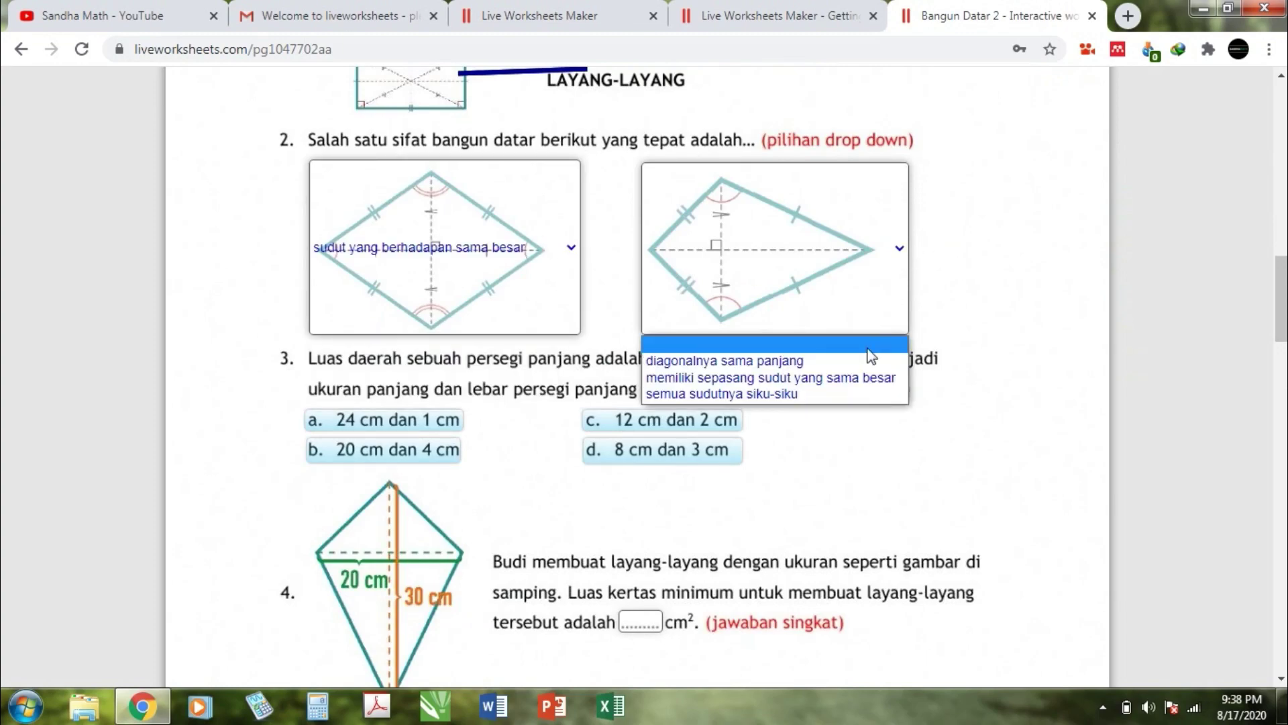
pyautogui.click(872, 361)
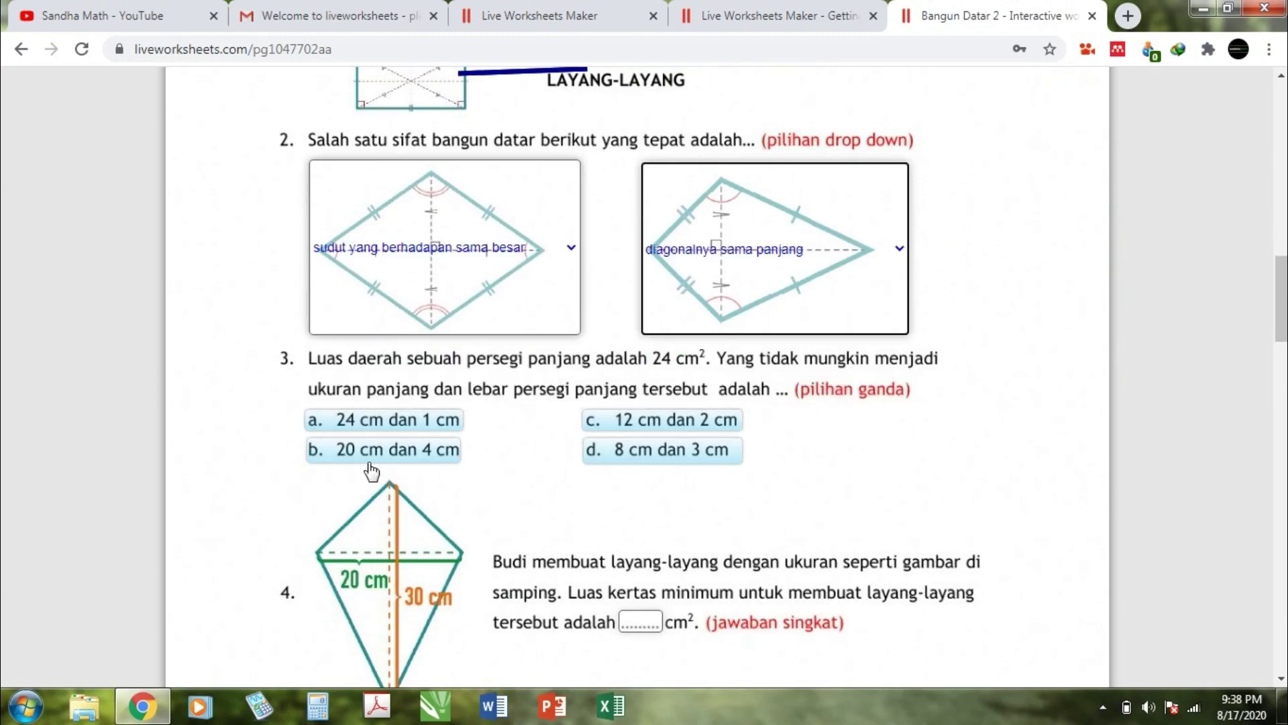
pyautogui.click(426, 451)
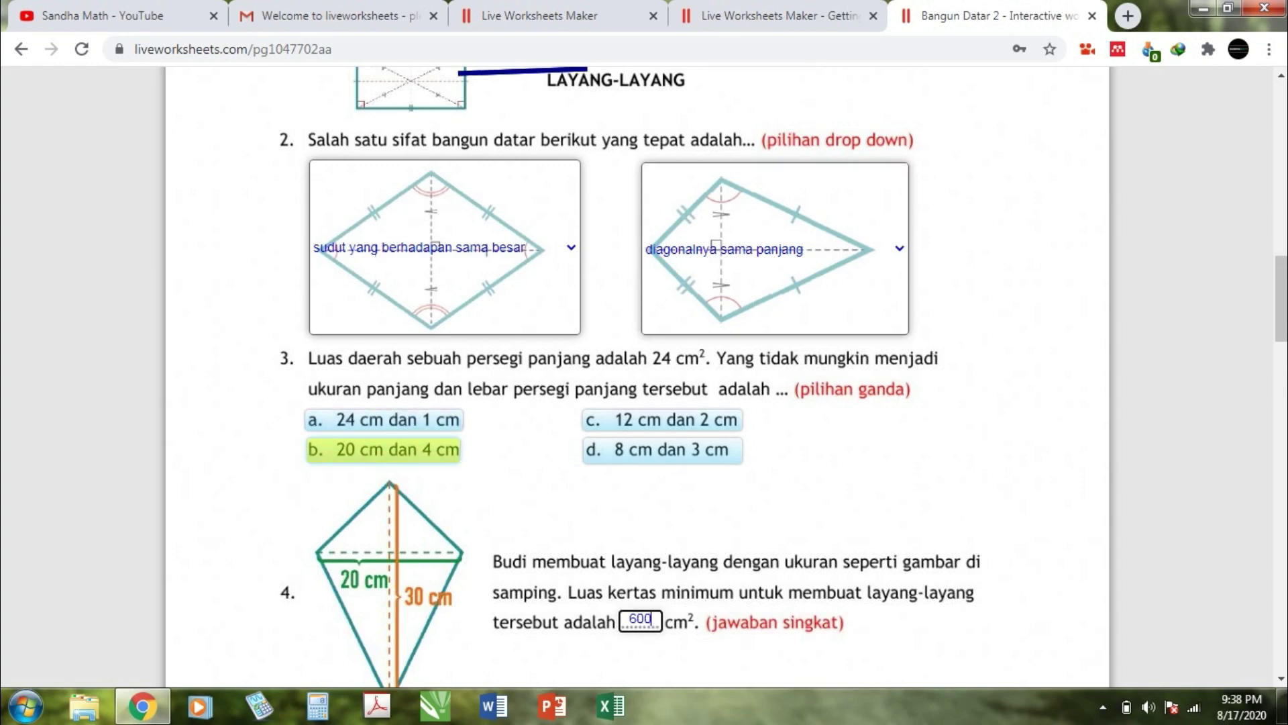
pyautogui.scroll(-8, 839, 337)
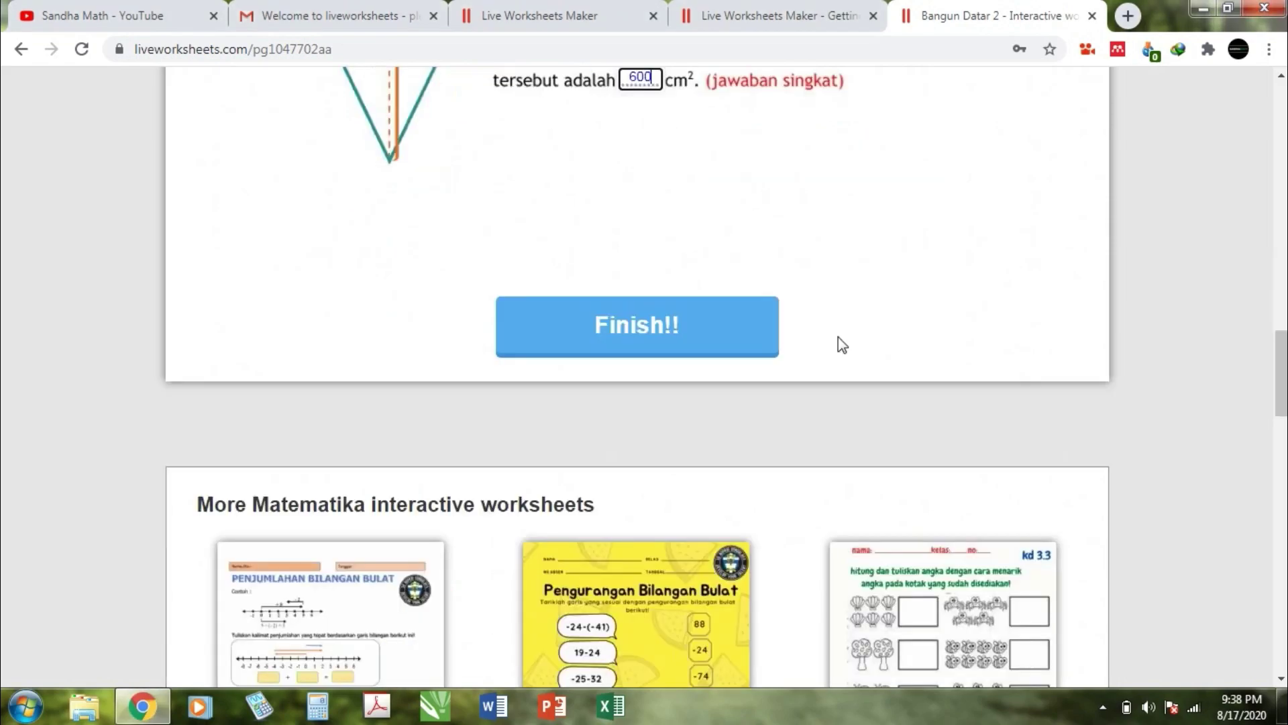
# Step: Finish the worksheet and choose to email the answers to the teacher
pyautogui.click(728, 343)
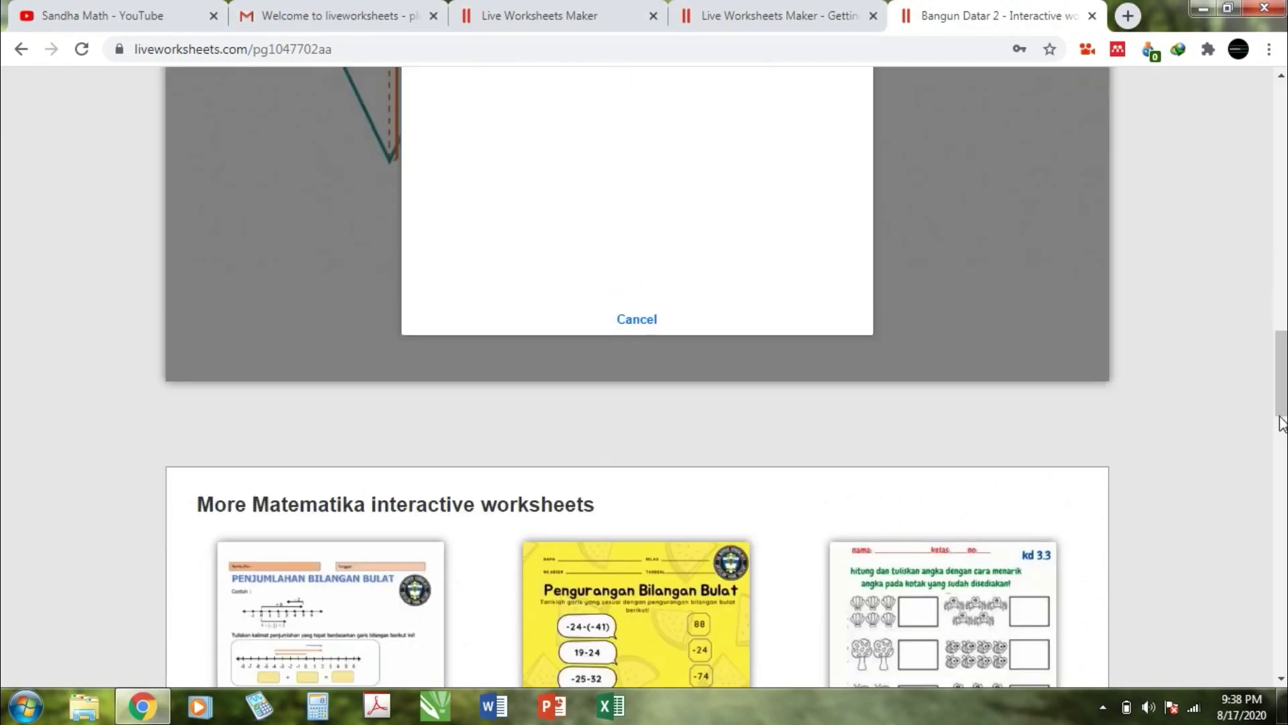
pyautogui.moveTo(1281, 403); pyautogui.dragTo(1281, 347)
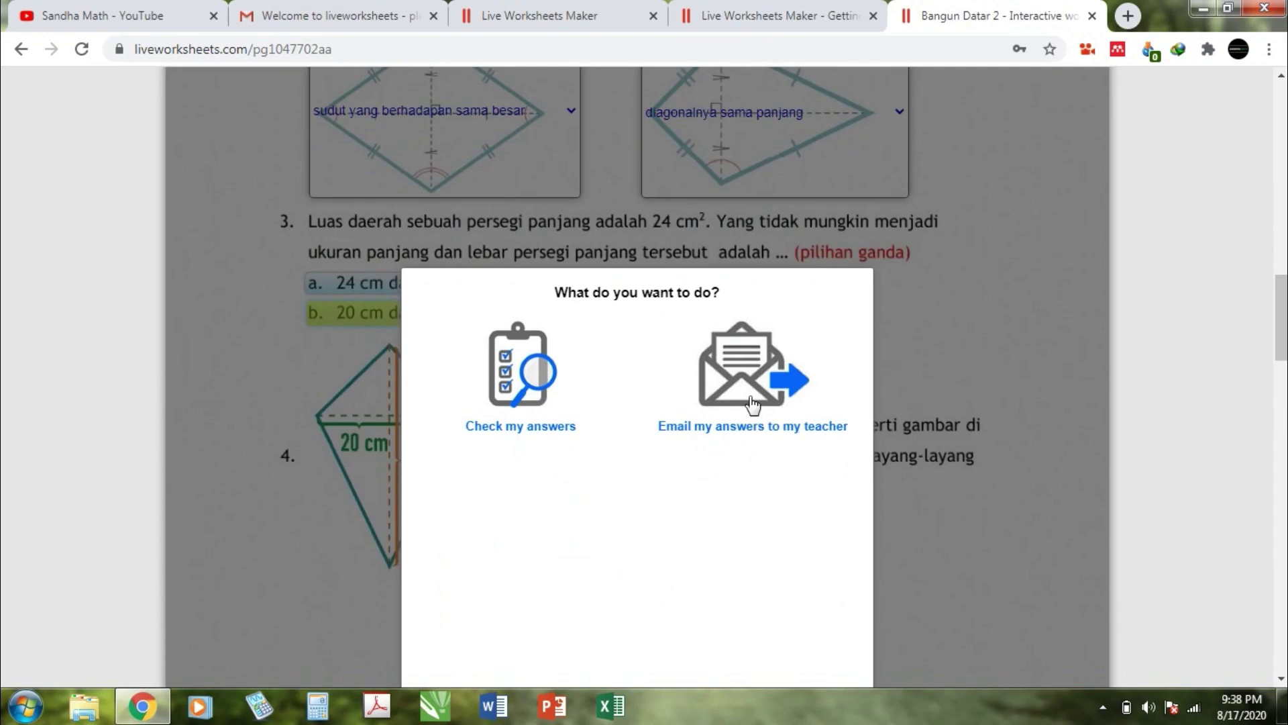
pyautogui.click(753, 430)
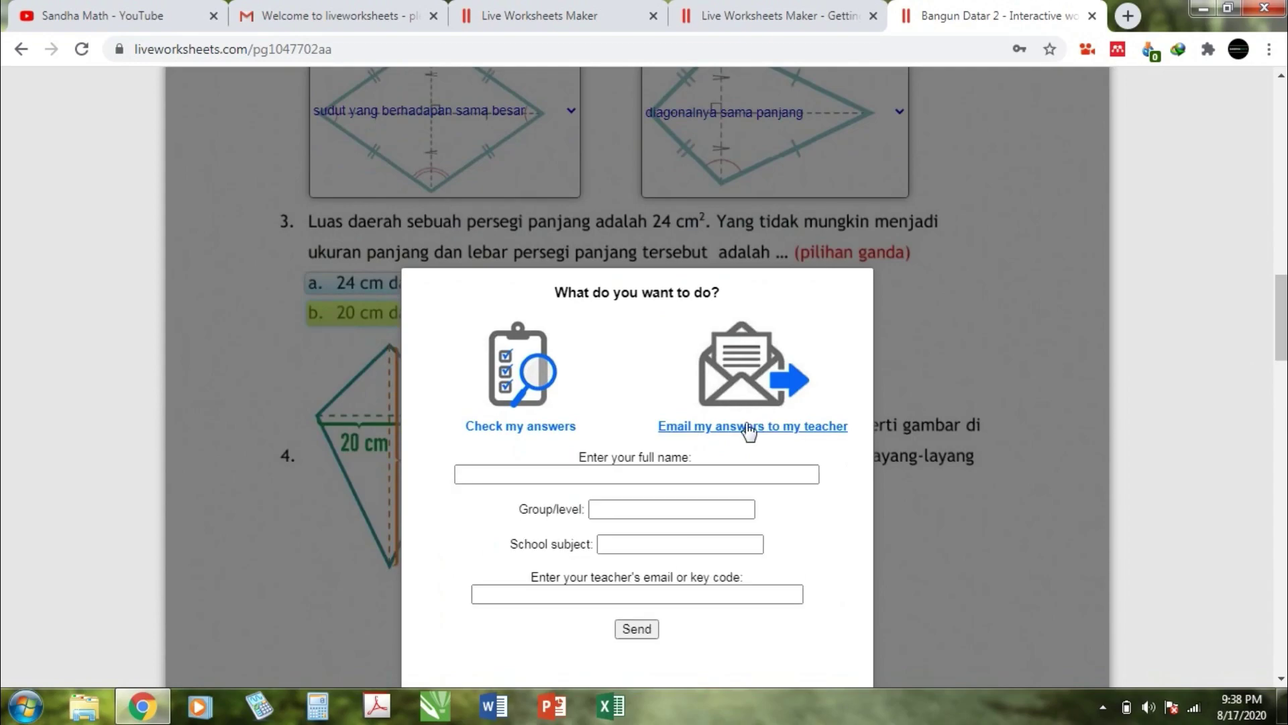
pyautogui.click(674, 475)
# Step: Enter the student's name, group 3, subject Matematika and the teacher's e-mail, then send
pyautogui.click(674, 475)
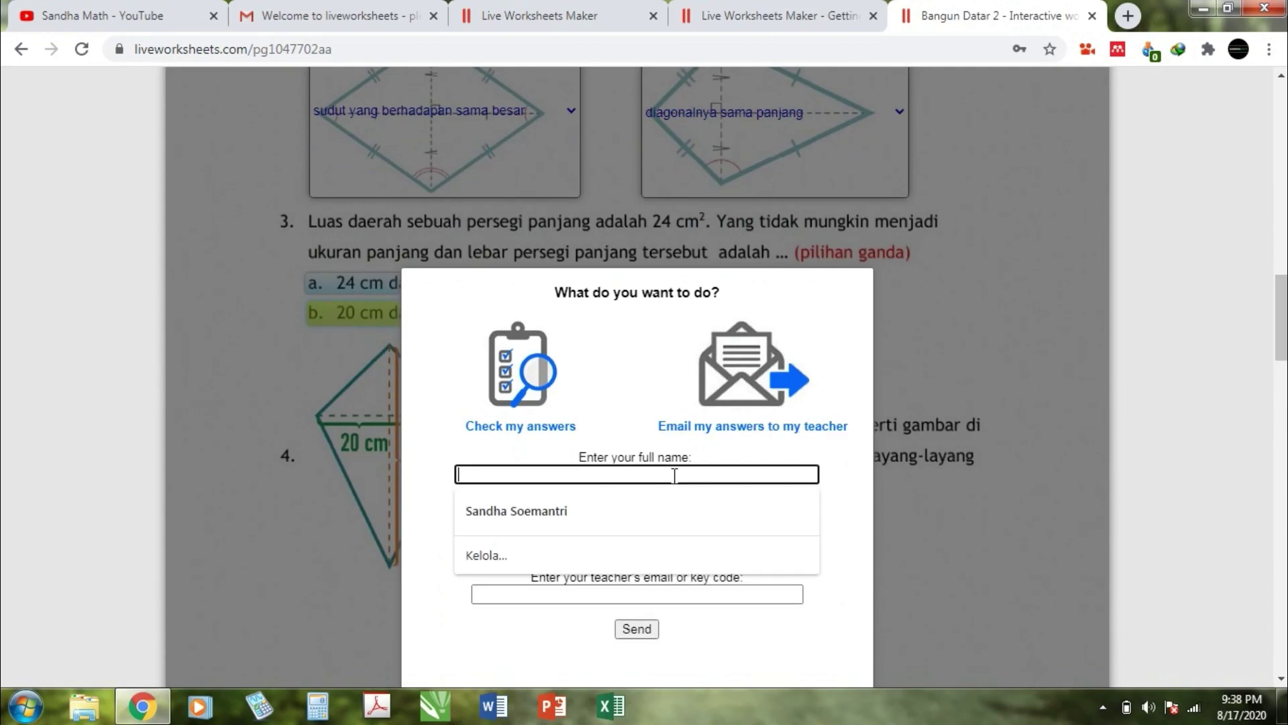
pyautogui.write('Bu')
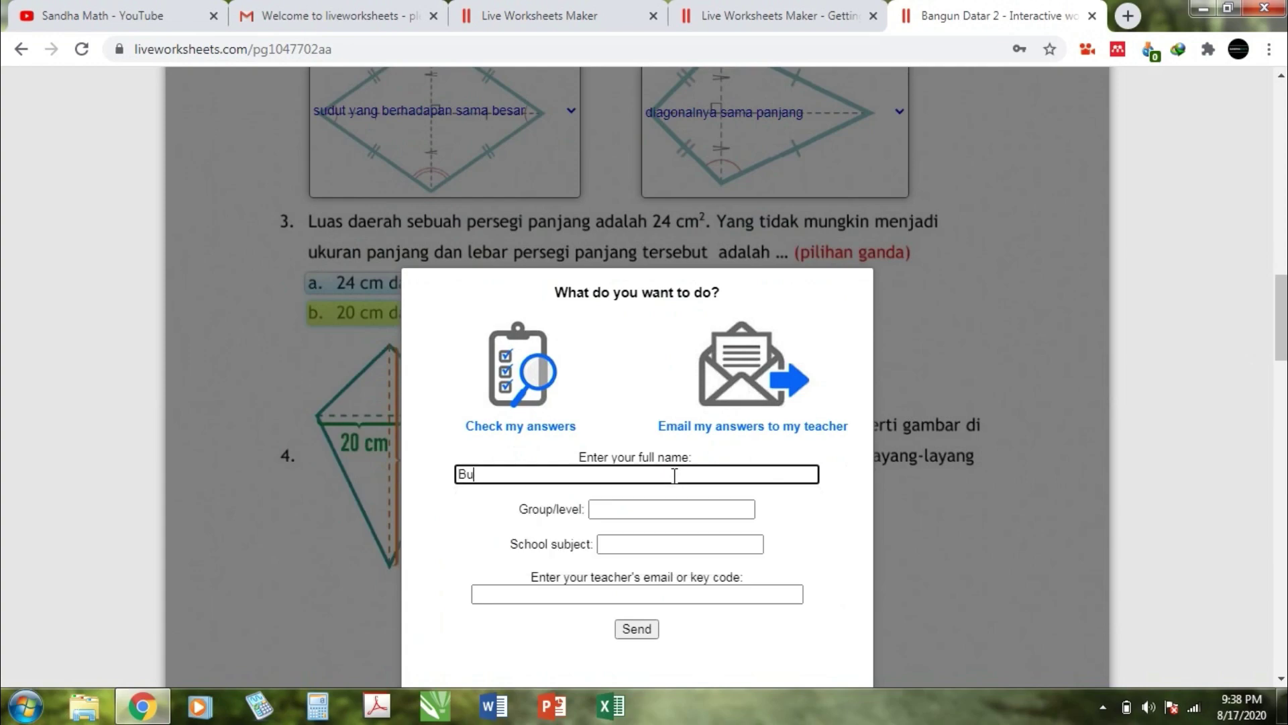
pyautogui.write('di')
pyautogui.click(656, 510)
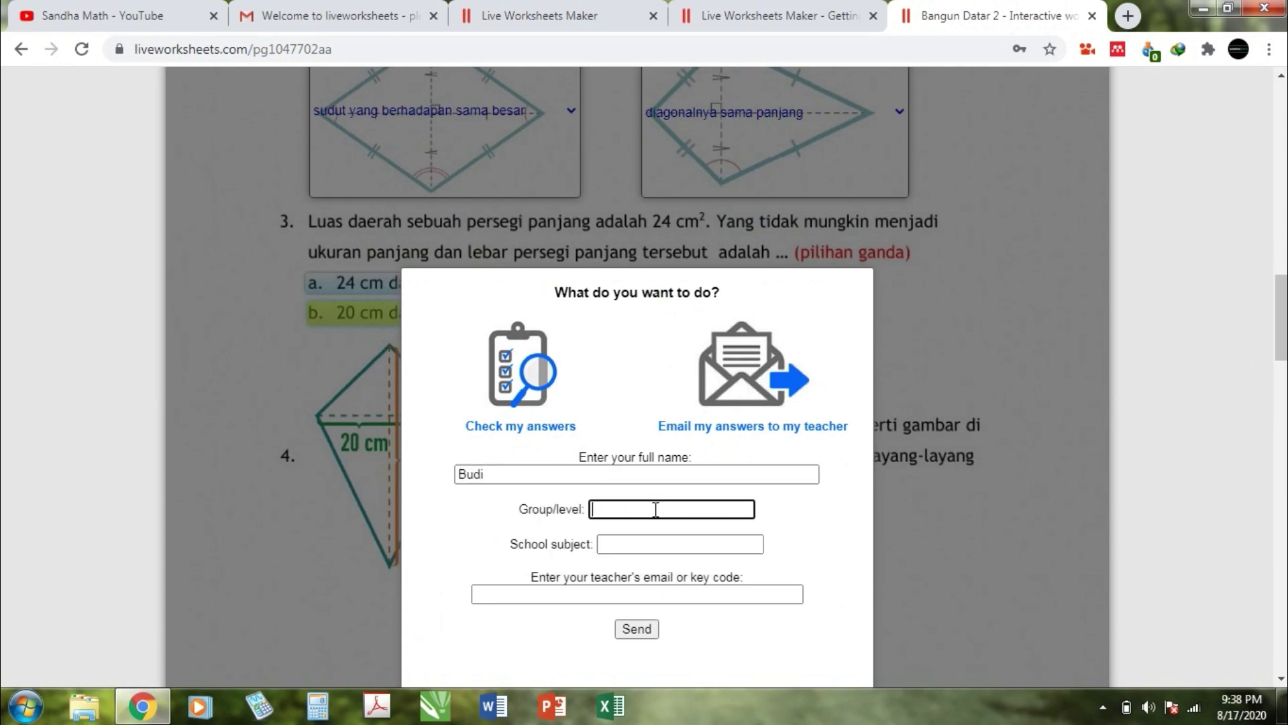
pyautogui.write('3')
pyautogui.click(654, 544)
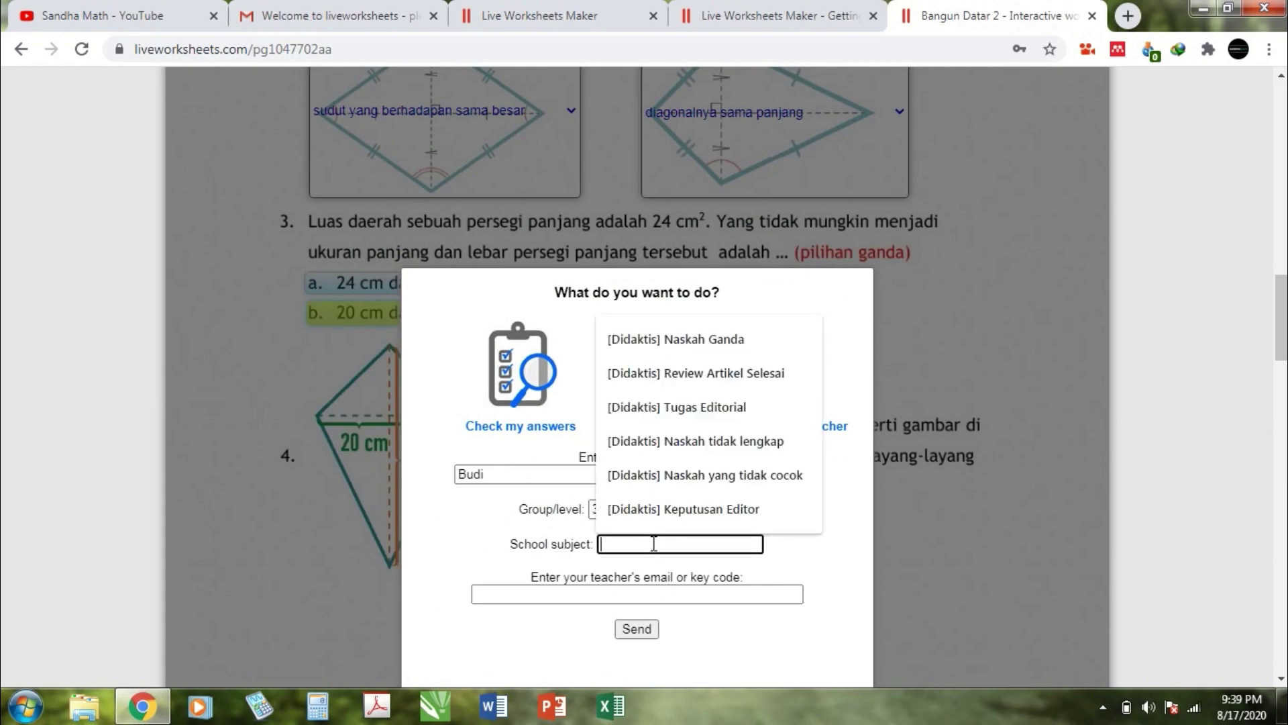
pyautogui.write('Matematika')
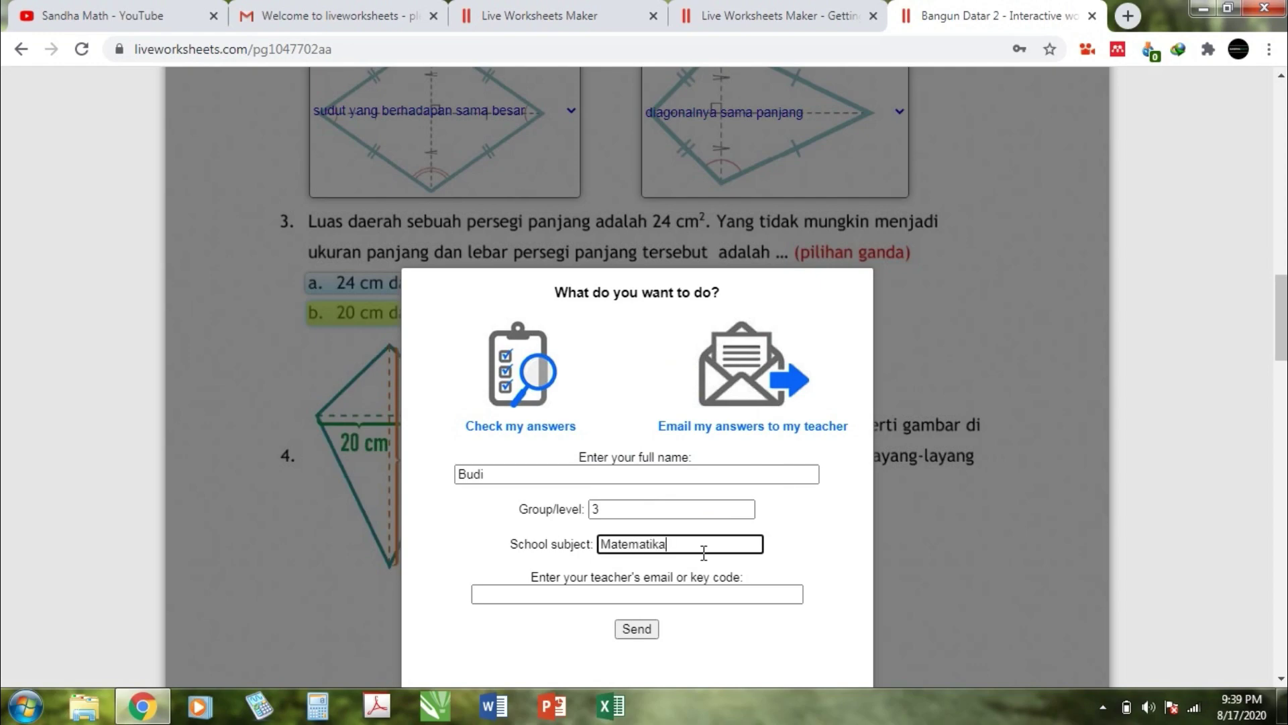
pyautogui.click(650, 590)
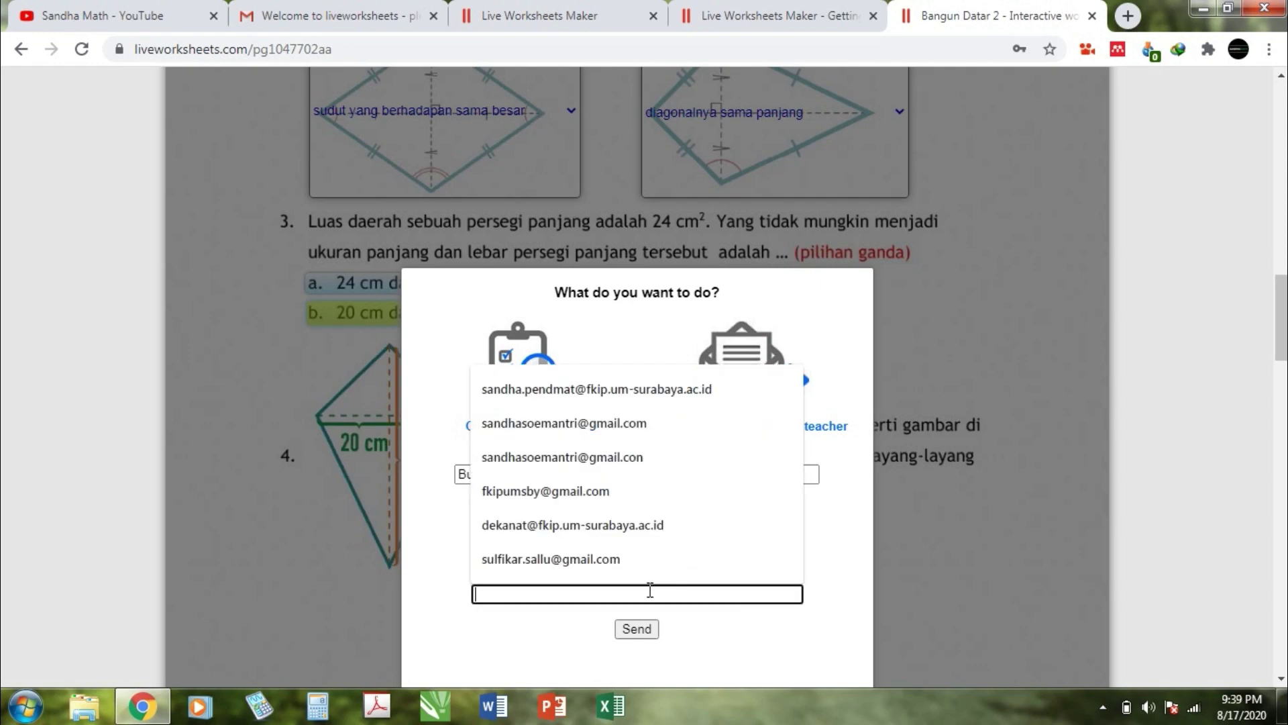
pyautogui.click(538, 390)
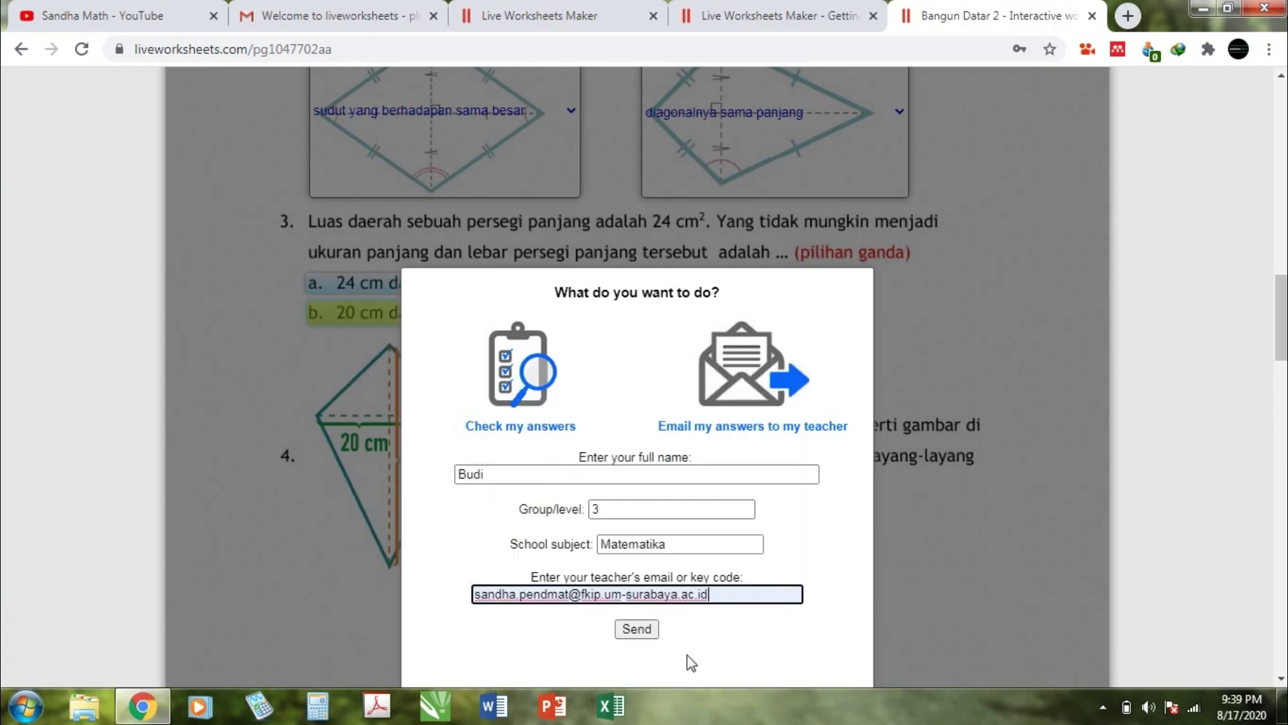
pyautogui.click(642, 628)
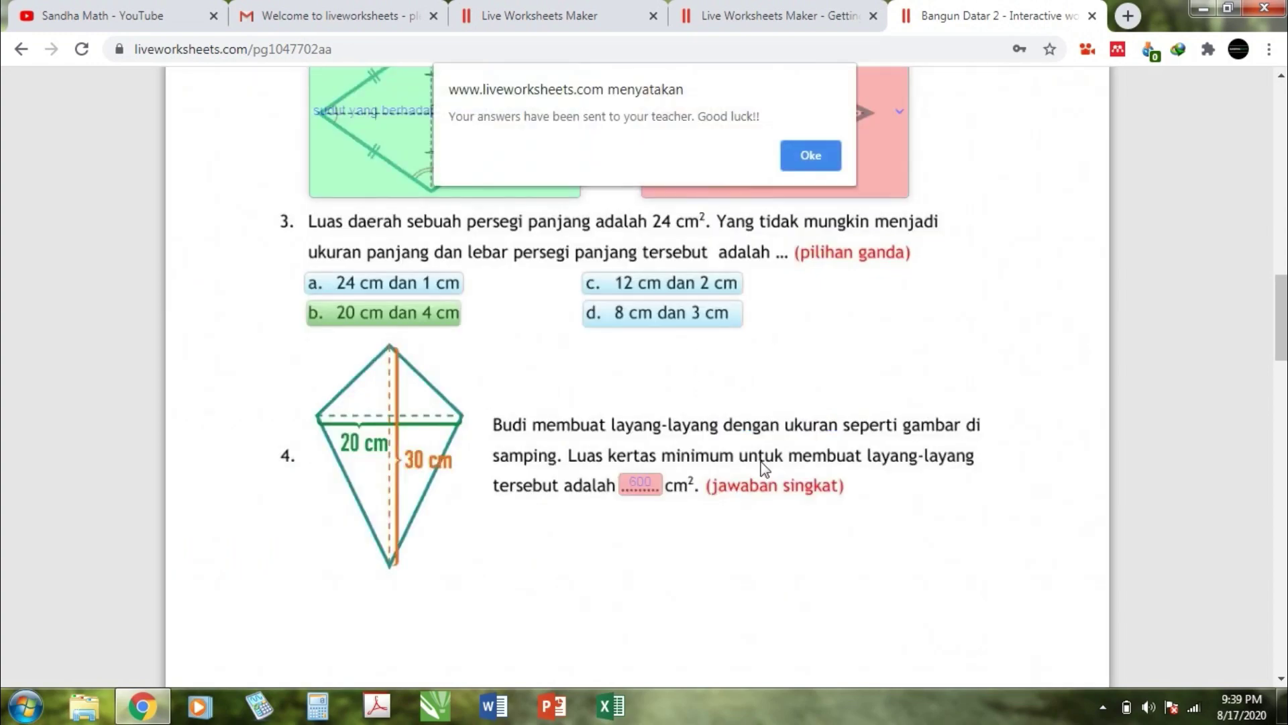
pyautogui.click(812, 157)
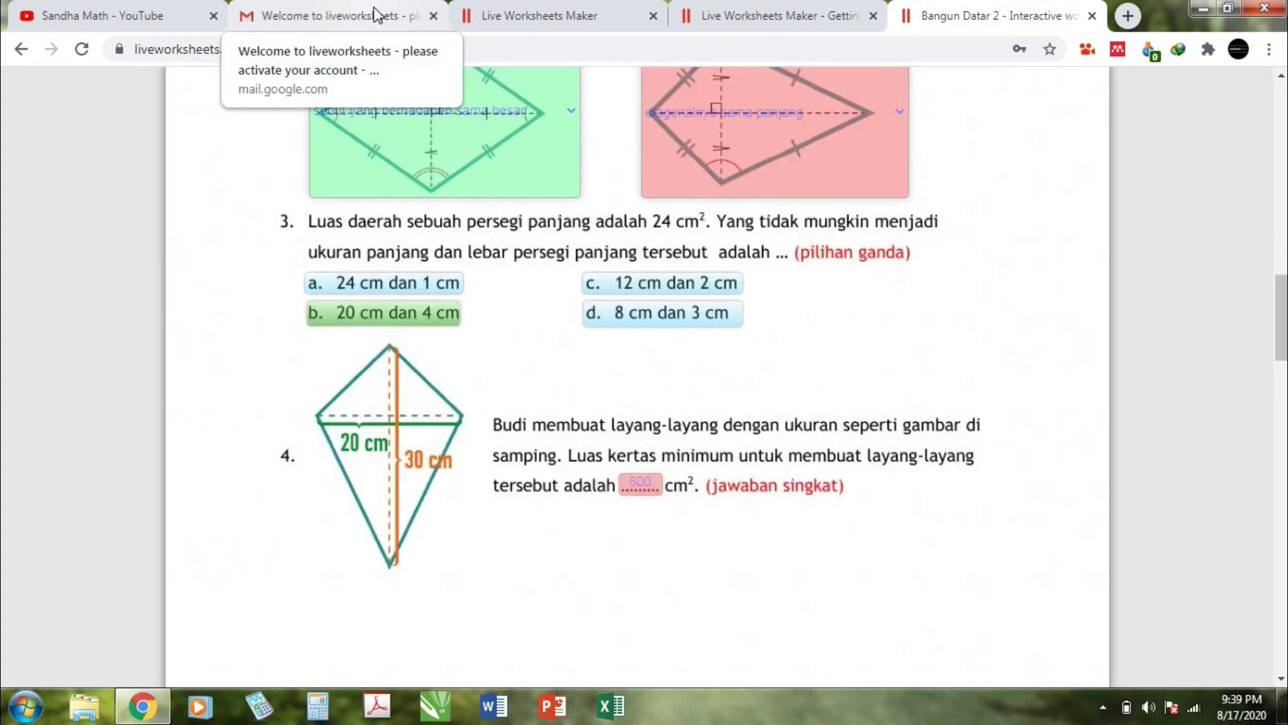
# Step: Check the Gmail inbox and the published Bangun Datar 2 tab, then open the maker page's account menu
pyautogui.click(378, 15)
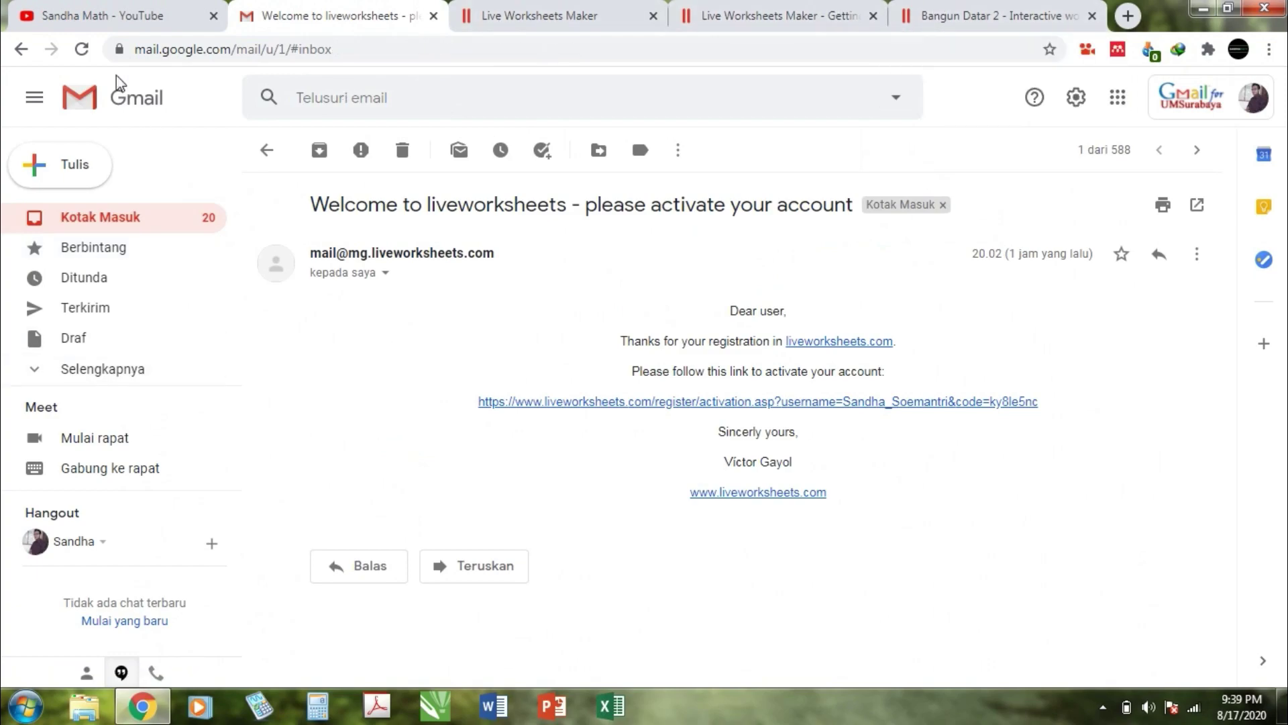
pyautogui.click(85, 52)
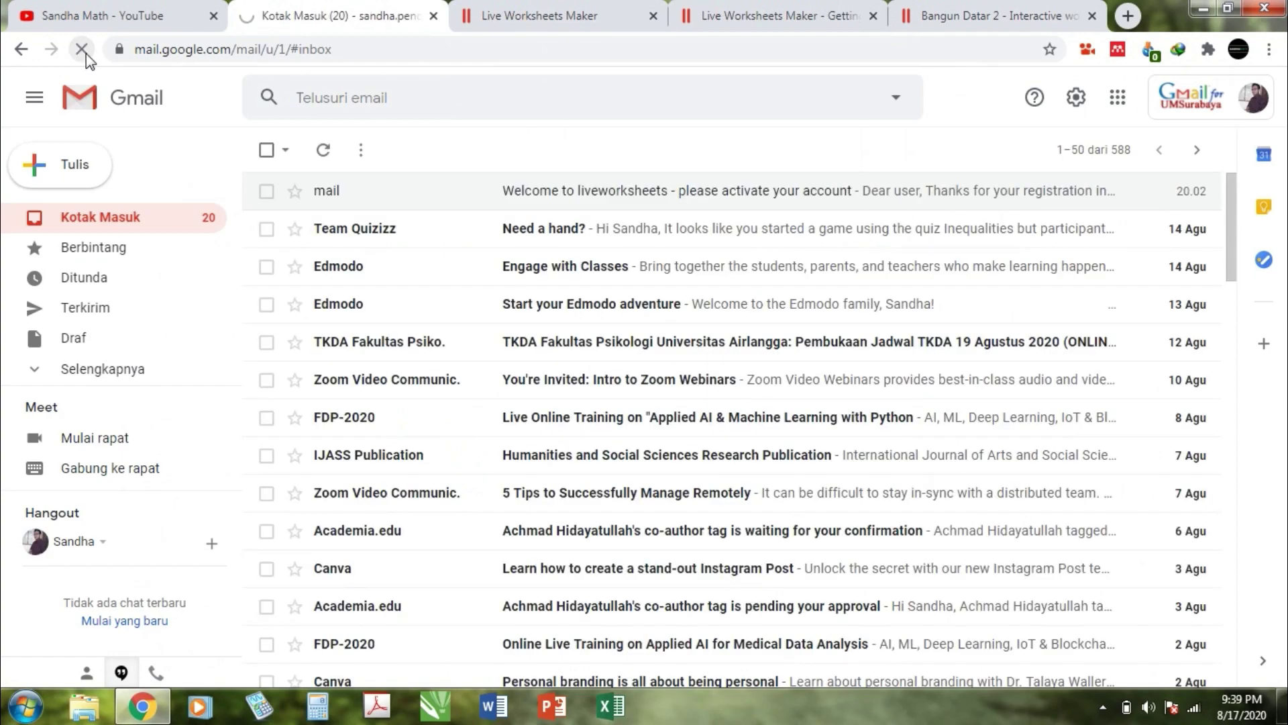
pyautogui.click(586, 15)
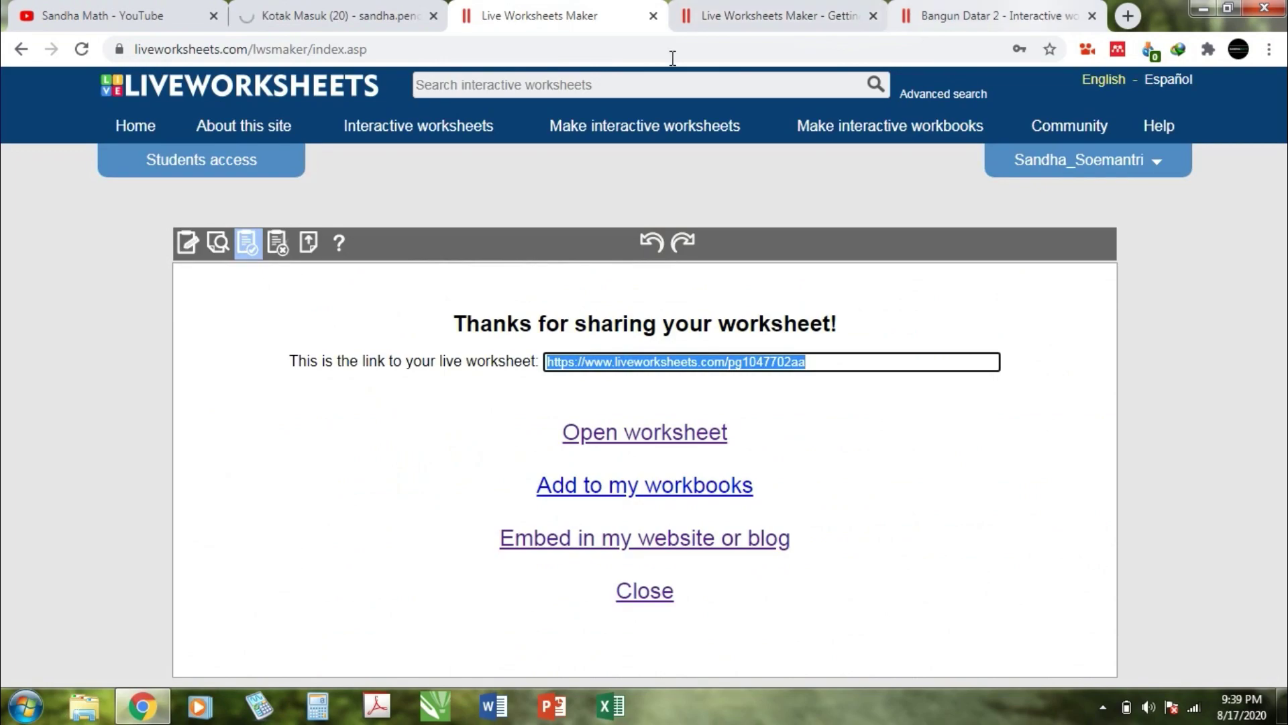
pyautogui.click(993, 15)
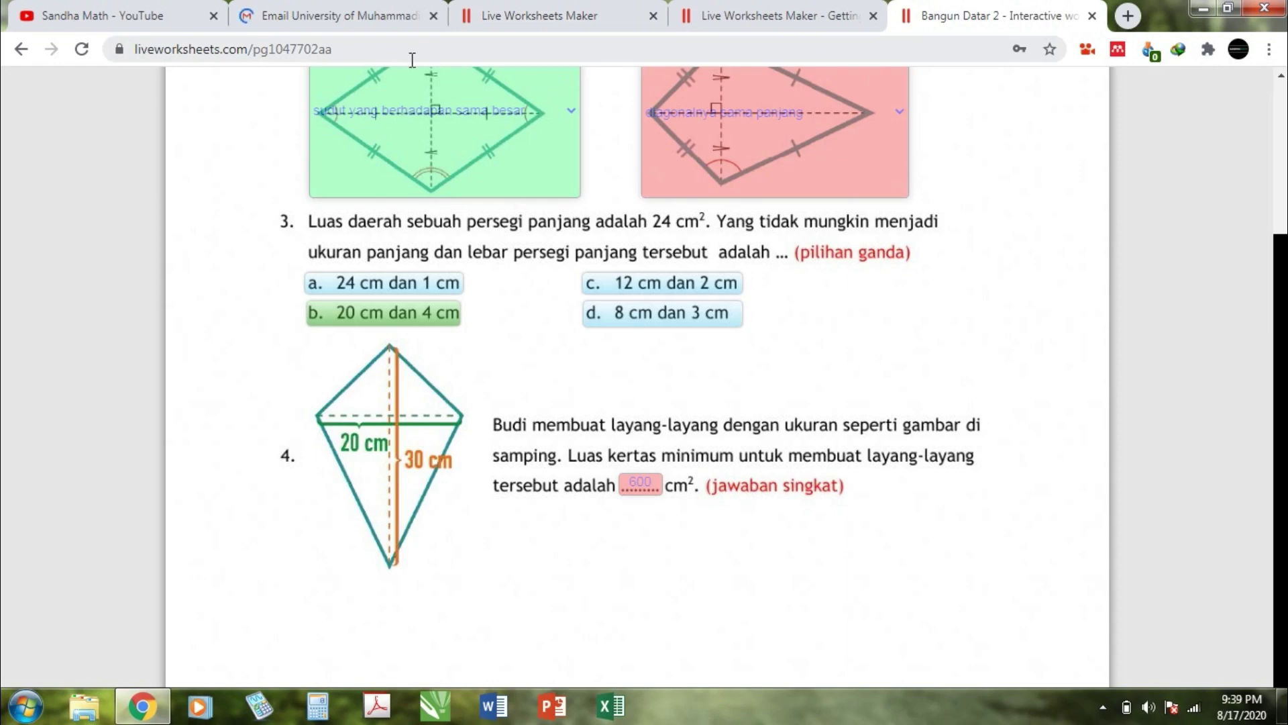
pyautogui.click(516, 21)
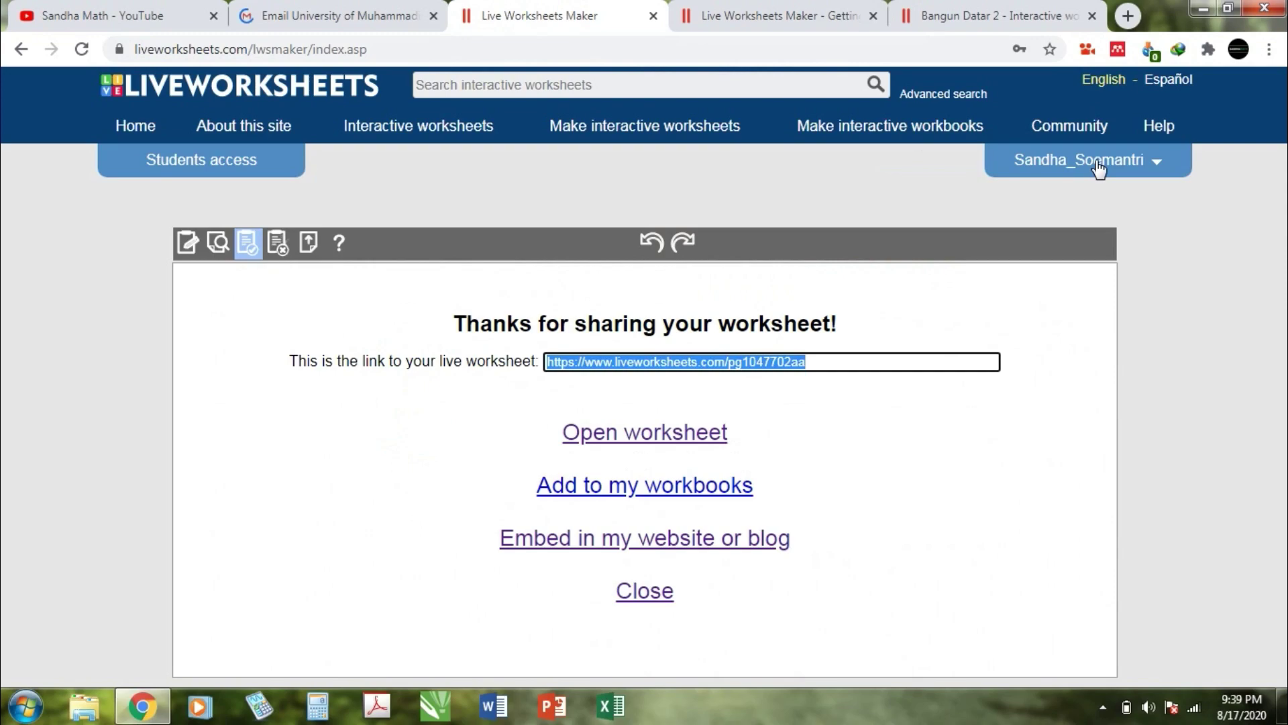
pyautogui.click(1159, 166)
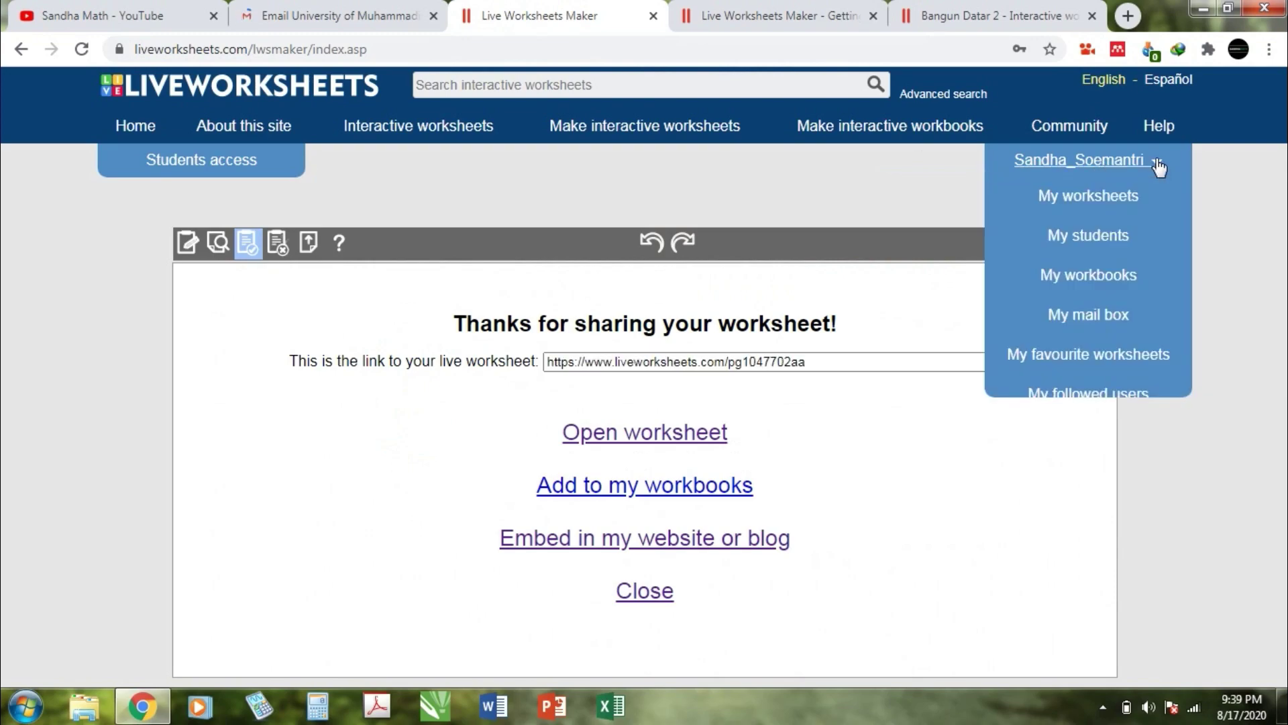
# Step: On My students, add a group named 'Kelas 4 SDM 3 Surabaya'
pyautogui.click(1076, 234)
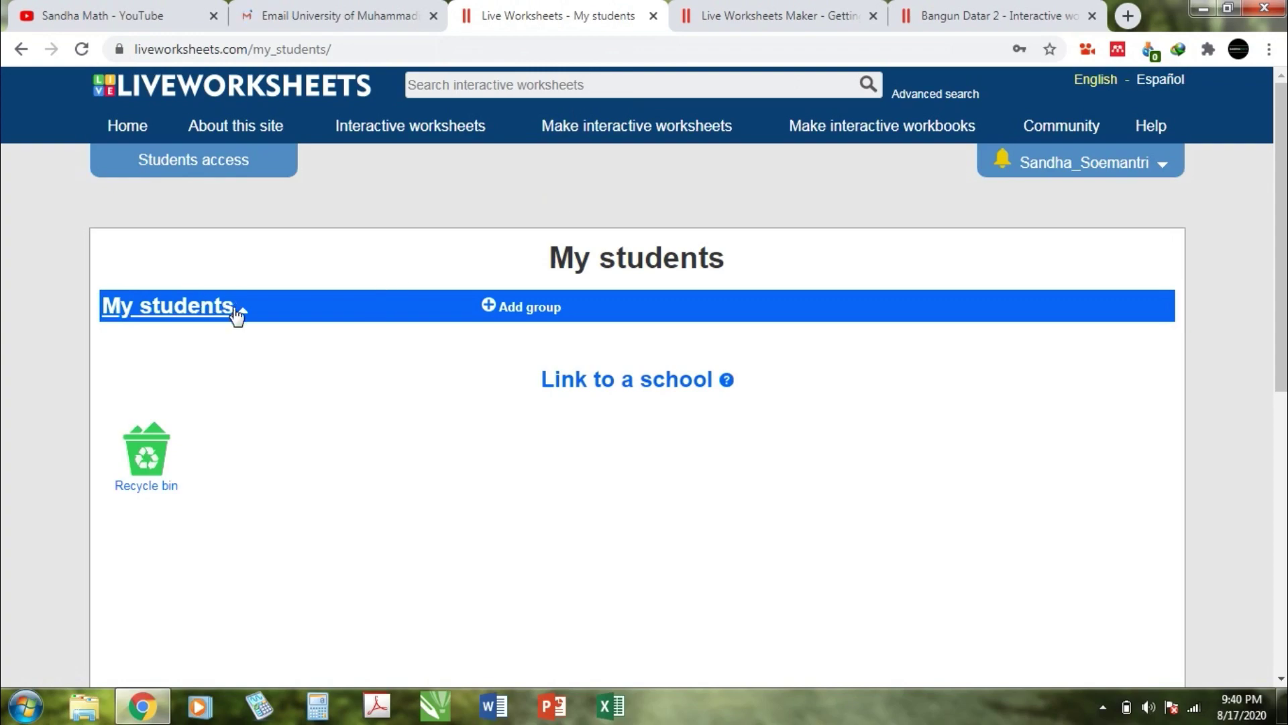
pyautogui.click(514, 310)
pyautogui.click(599, 332)
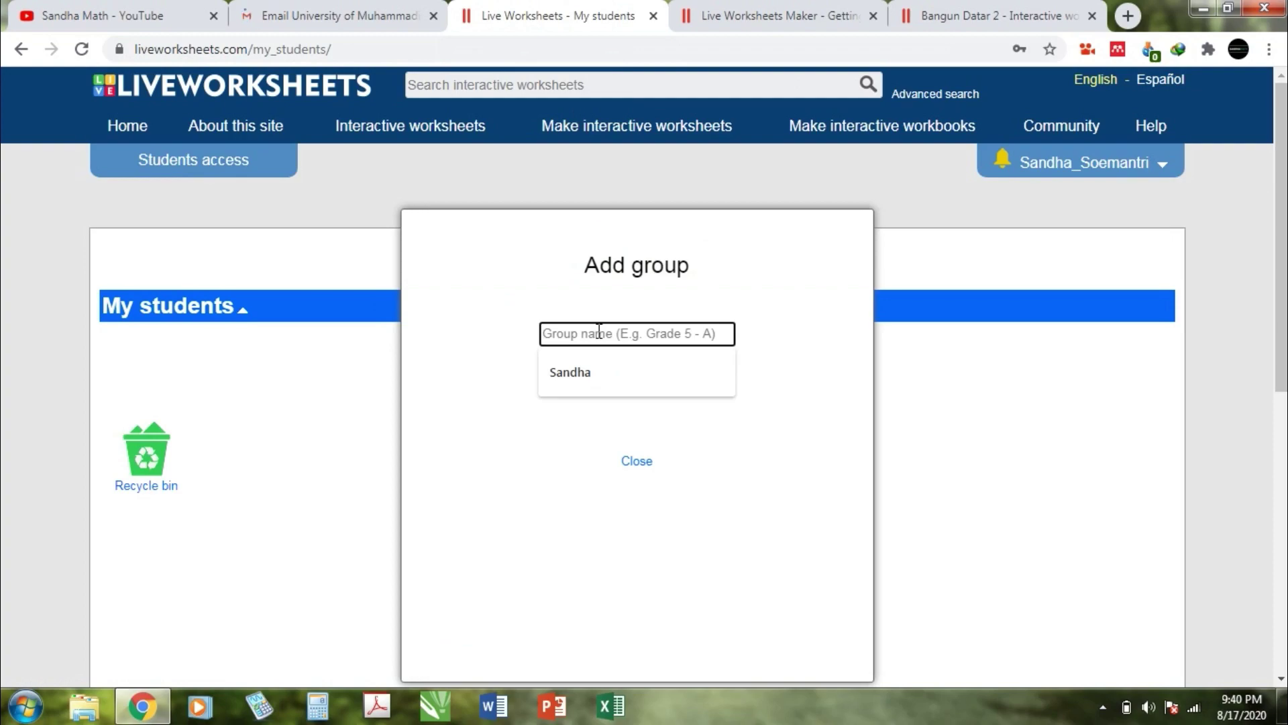
pyautogui.write('Kelas 4')
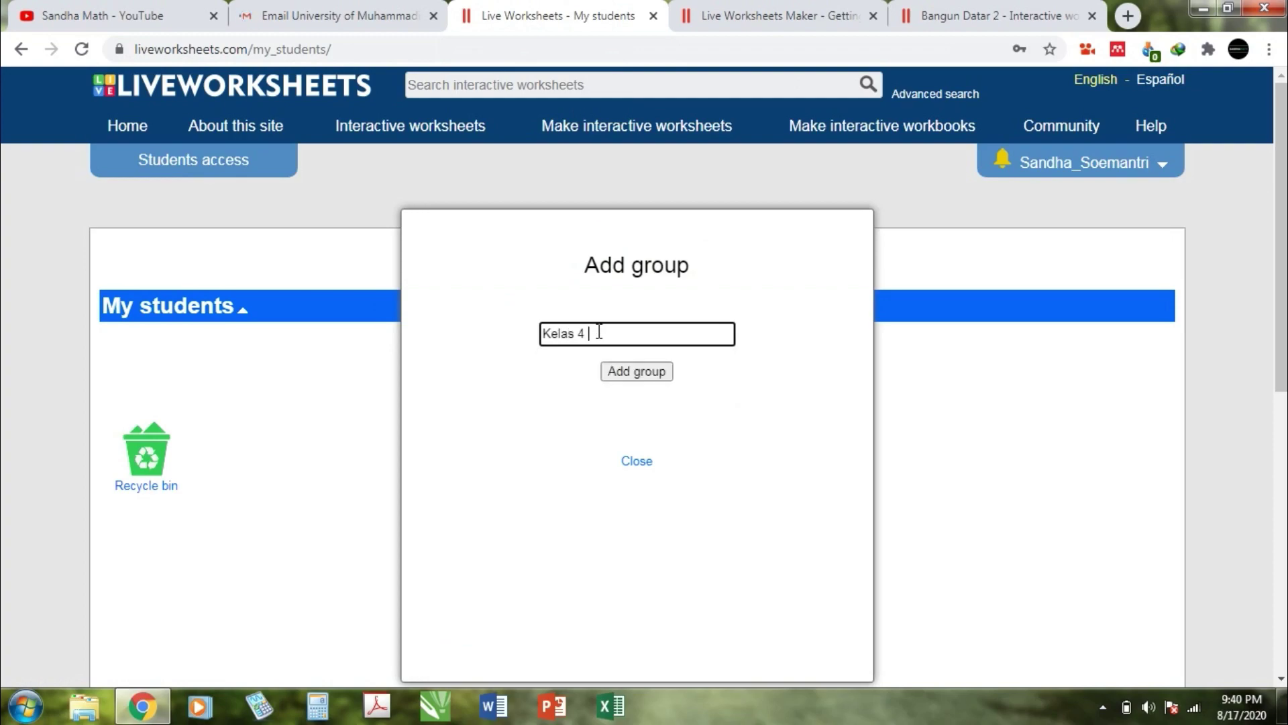
pyautogui.write(' SDM 3 Surabaya')
pyautogui.click(623, 370)
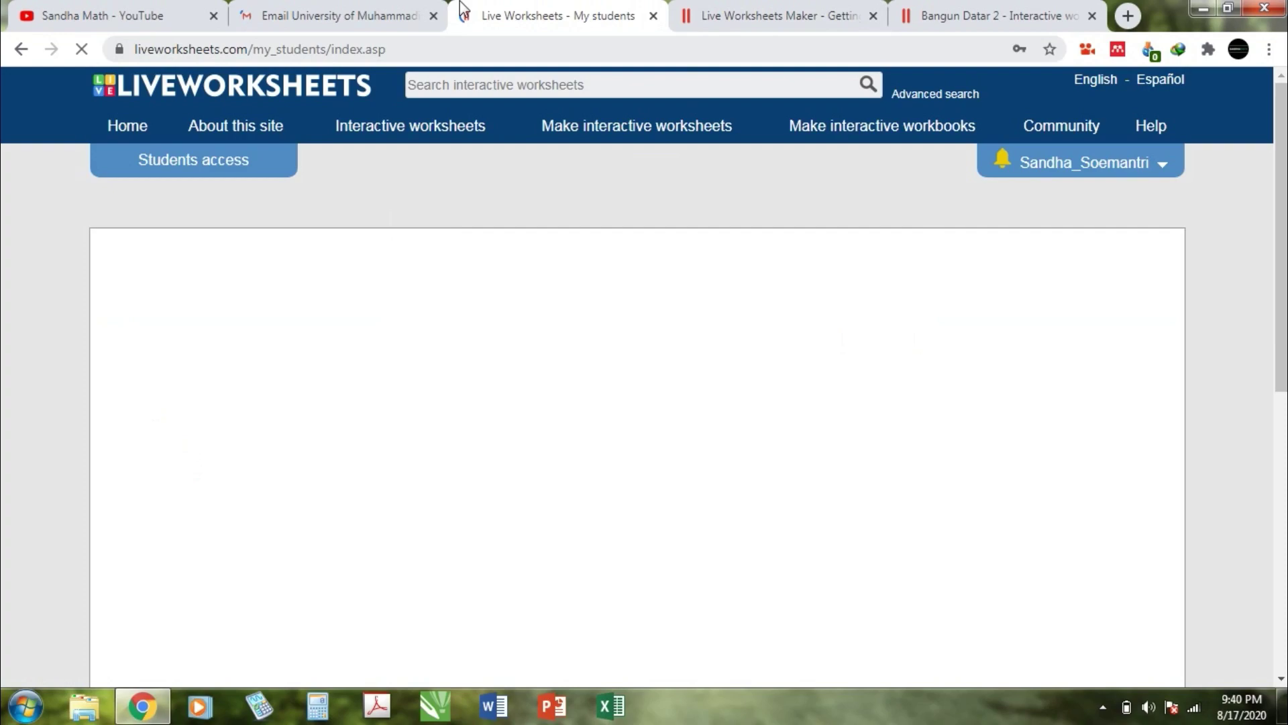
pyautogui.click(362, 10)
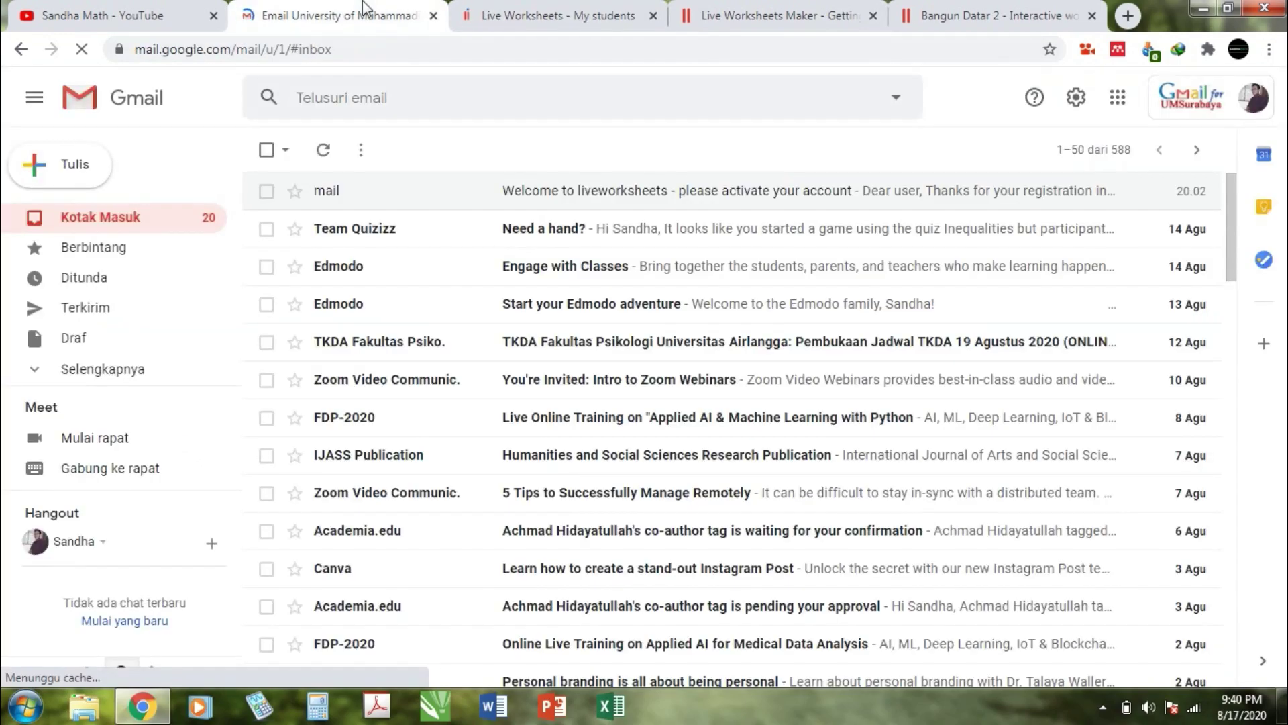
pyautogui.click(537, 8)
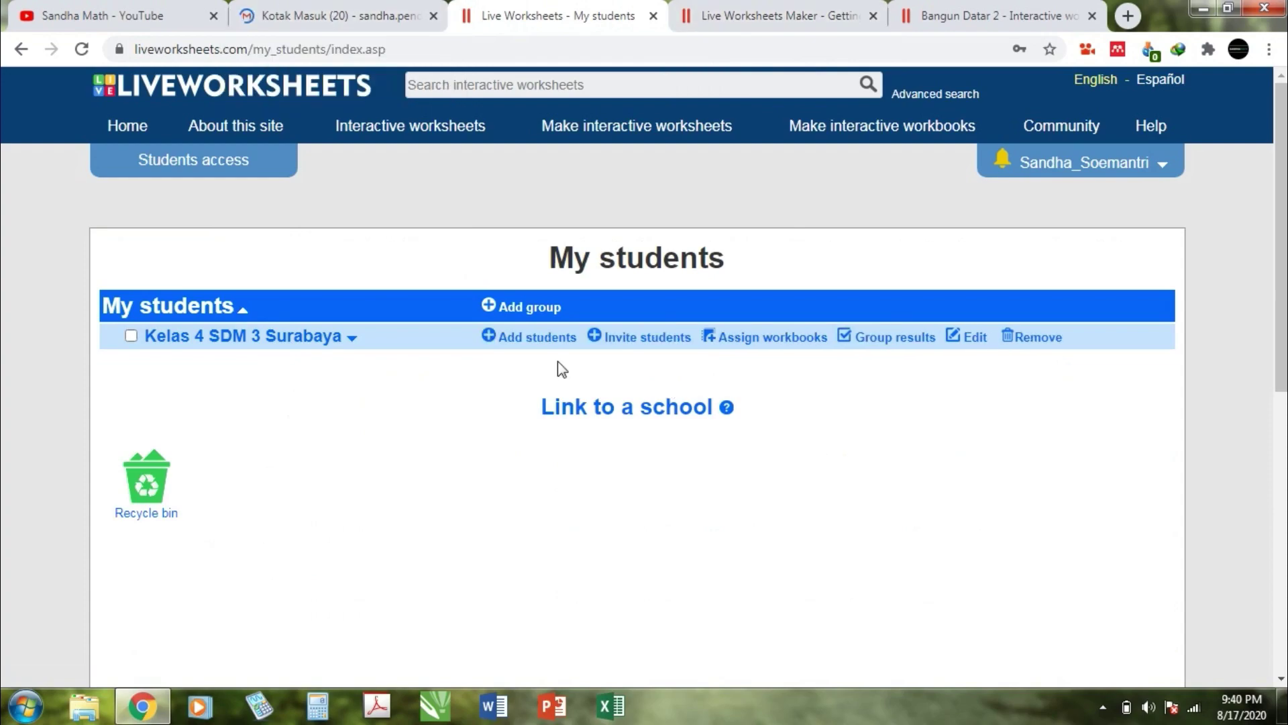
# Step: Show the Kelas 4 SDM 3 Surabaya invite details and copy its group code
pyautogui.click(641, 343)
pyautogui.click(631, 338)
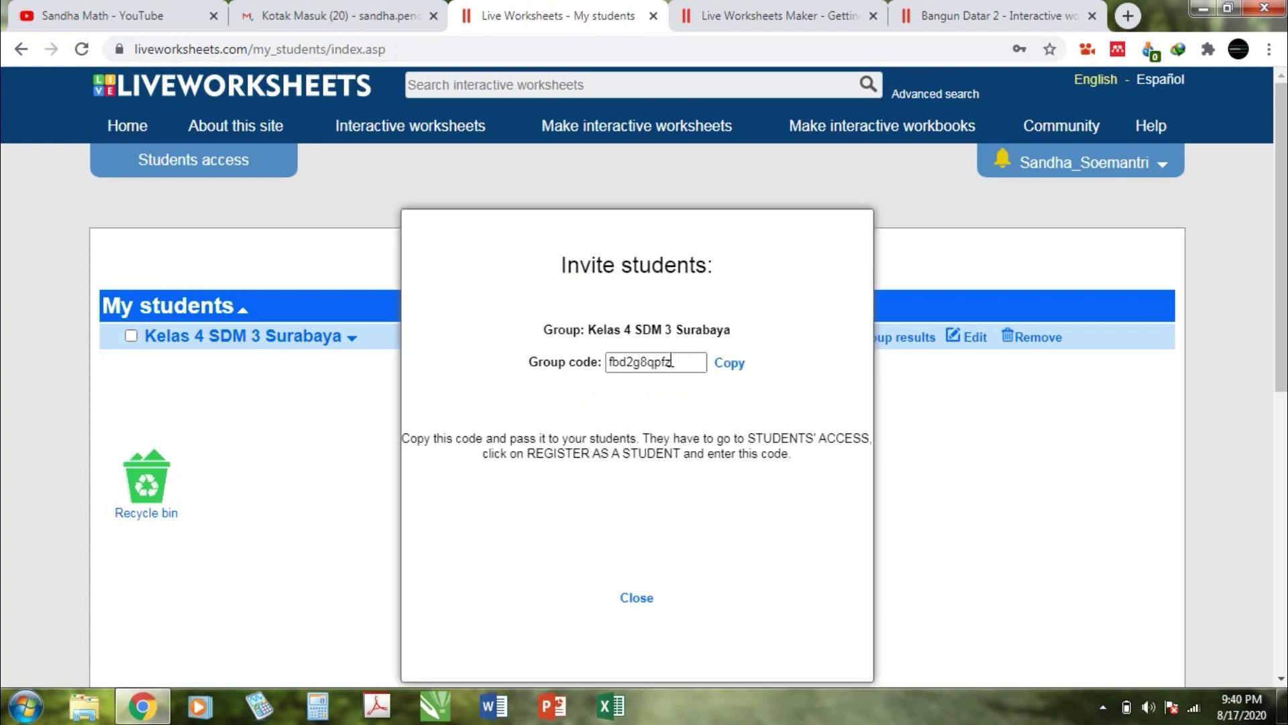
pyautogui.click(728, 374)
pyautogui.click(691, 362)
pyautogui.doubleClick(691, 363)
pyautogui.click(690, 361)
pyautogui.doubleClick(678, 362)
pyautogui.click(679, 361)
pyautogui.doubleClick(670, 361)
pyautogui.click(671, 360)
# Step: Glance at Gmail, return to the invite details, and bring up the Windows Start menu
pyautogui.click(302, 6)
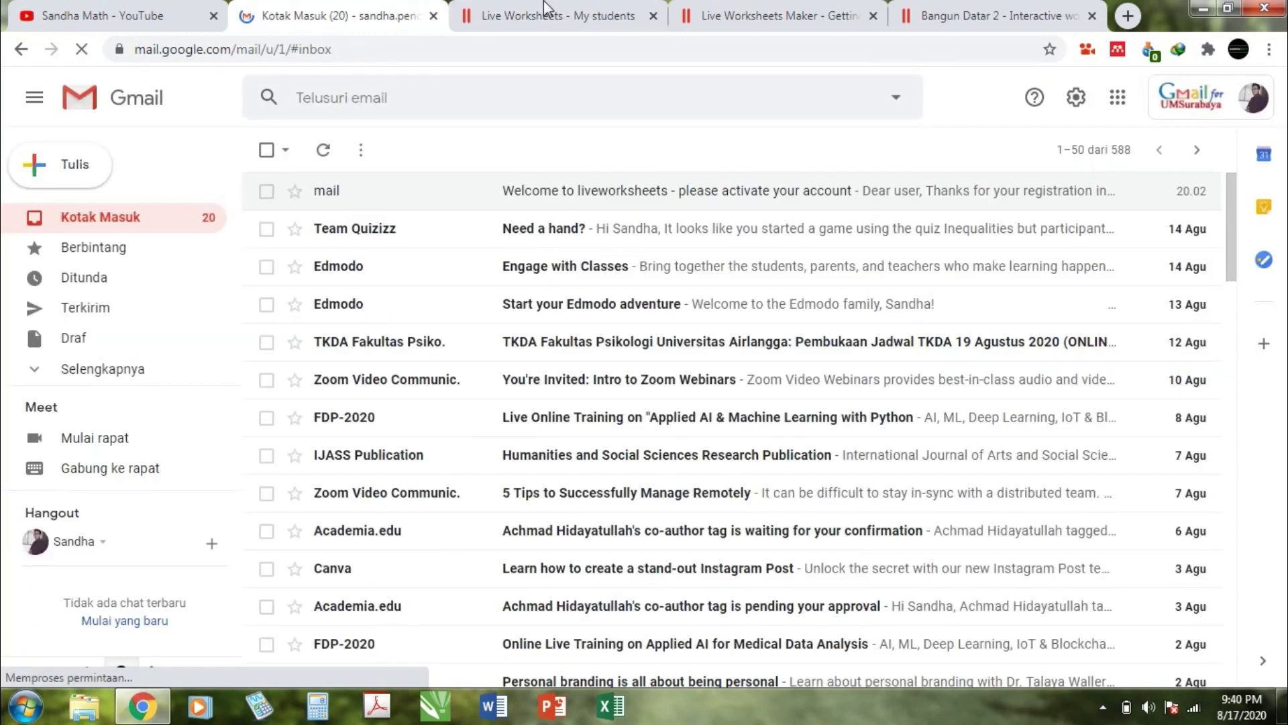
pyautogui.click(544, 6)
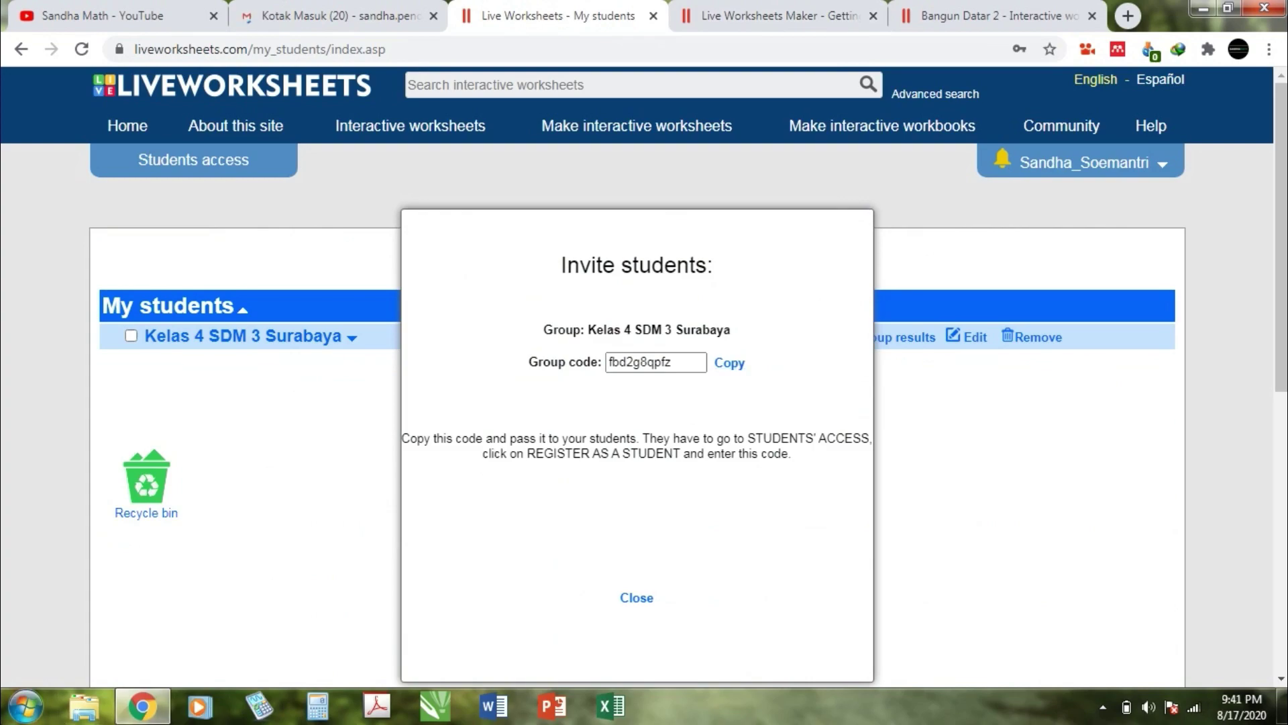
pyautogui.click(26, 706)
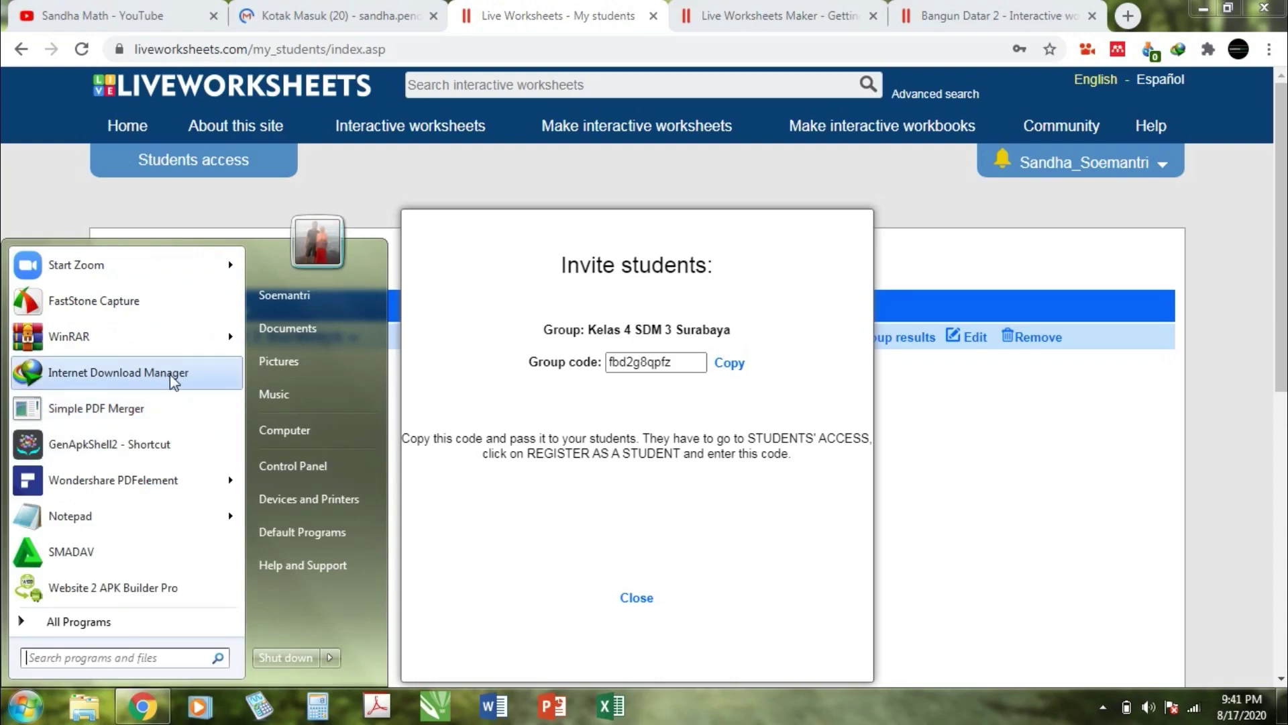
# Step: Launch Firefox via a Start-menu search for 'fire' and go to the Liveworksheets student area
pyautogui.write('expl')
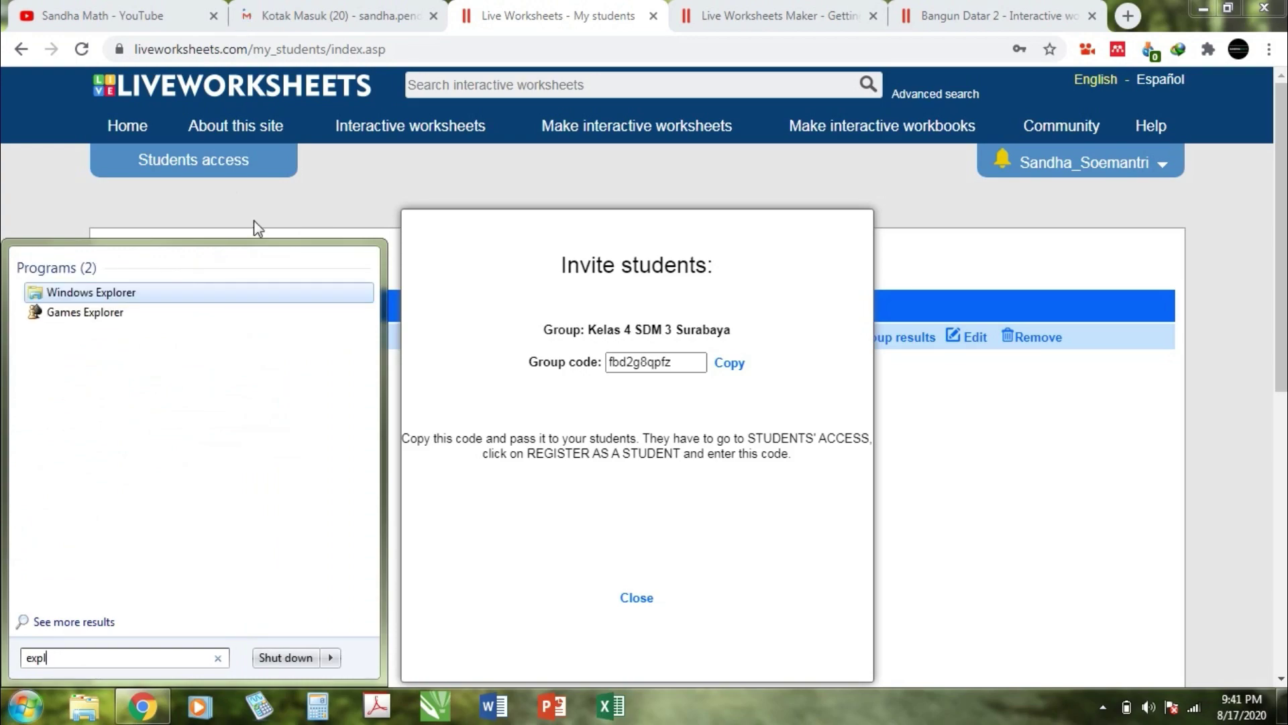
pyautogui.press('BackSpace')
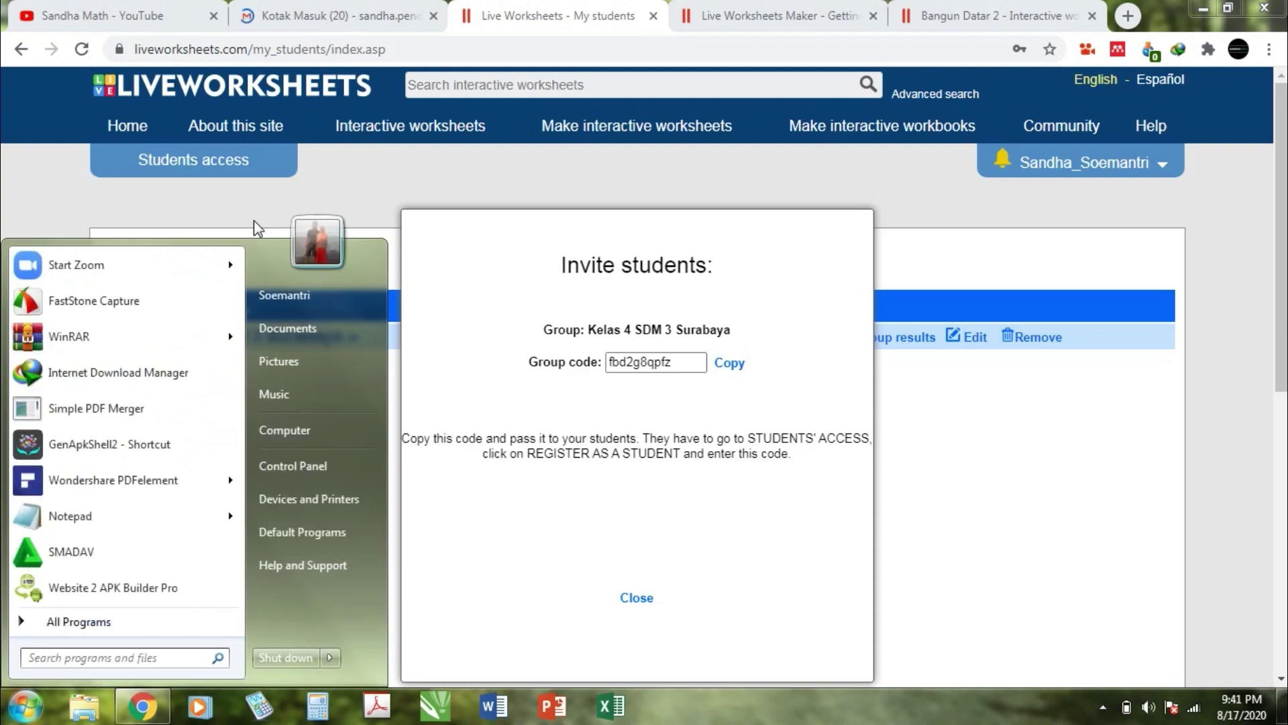
pyautogui.press('Escape')
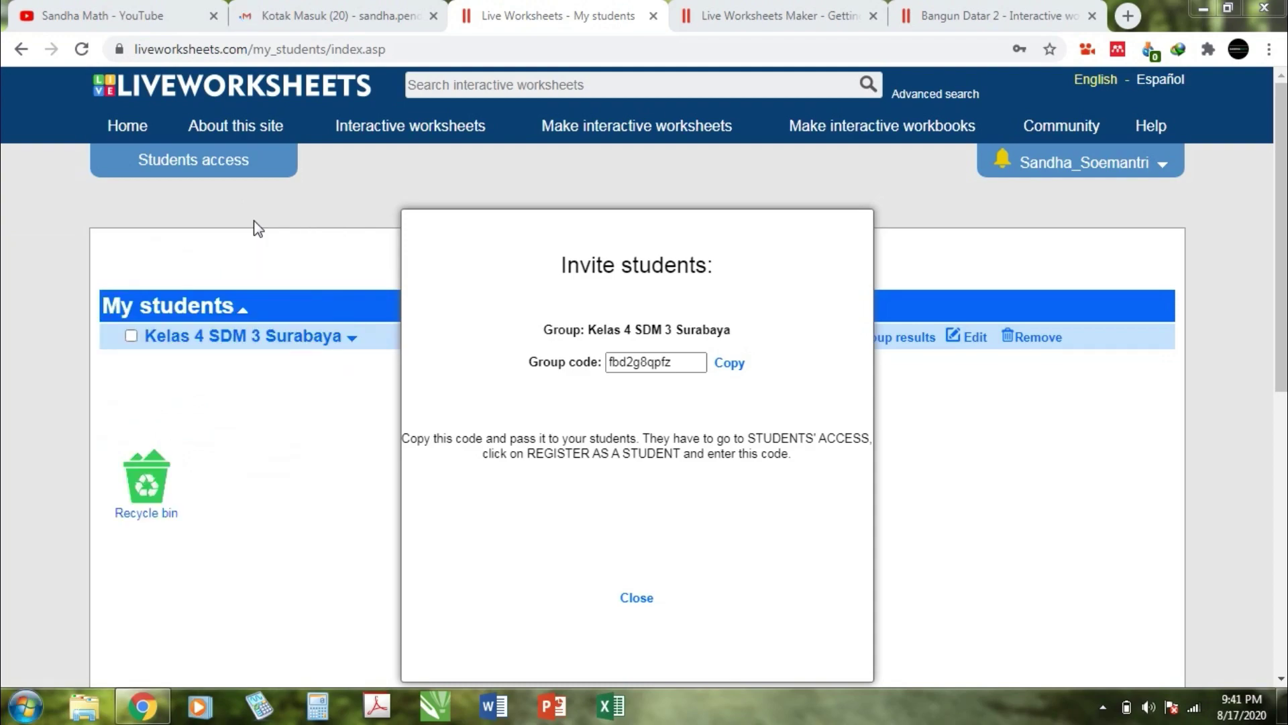
pyautogui.click(27, 705)
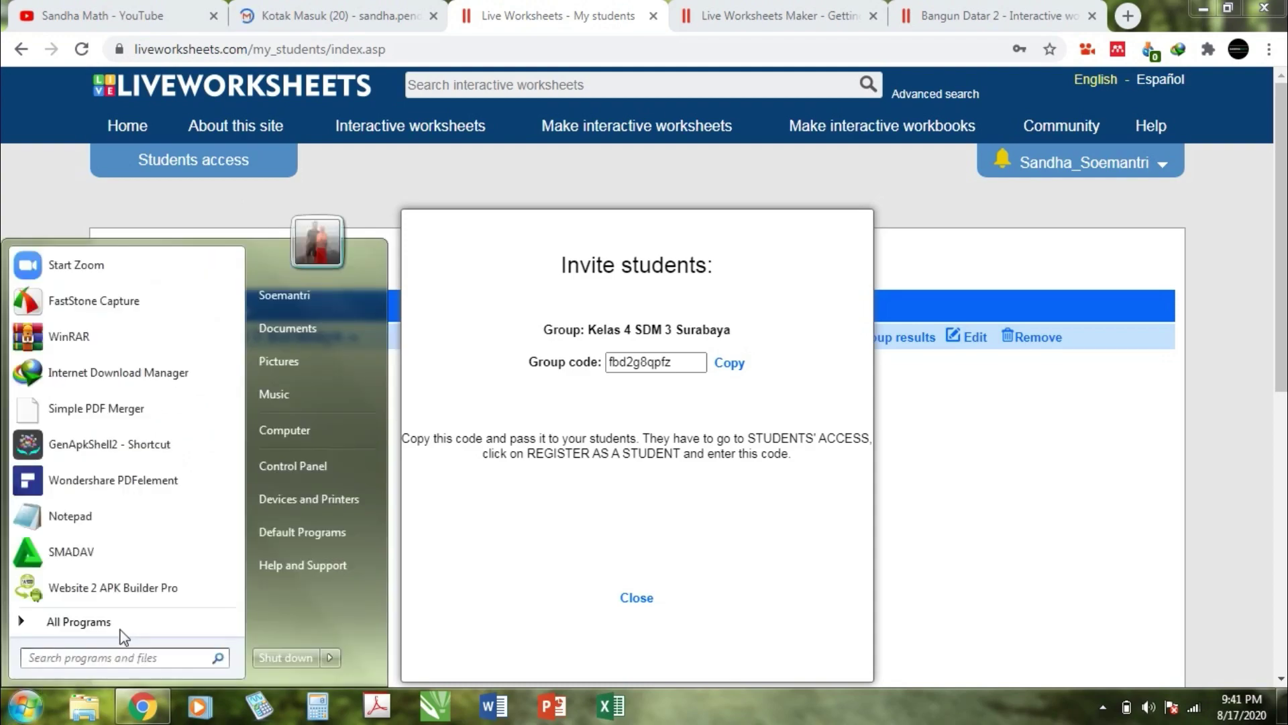
pyautogui.write('fire')
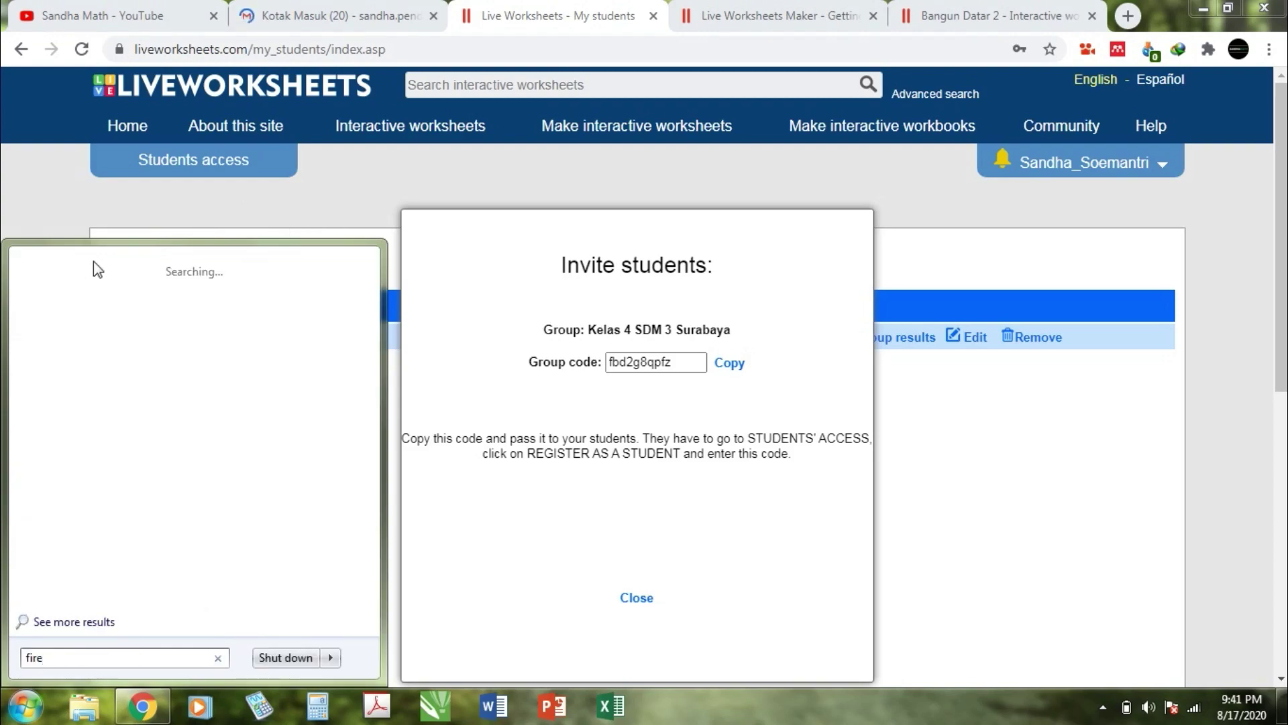
pyautogui.click(67, 301)
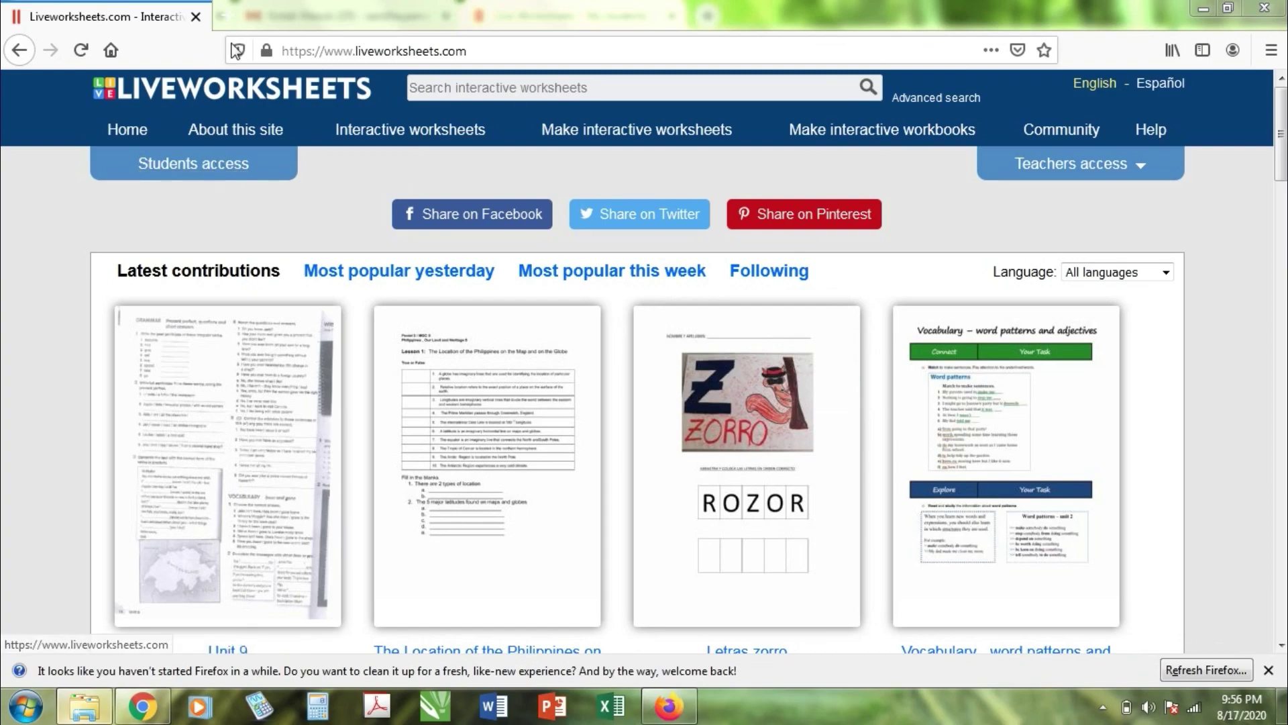
pyautogui.click(216, 169)
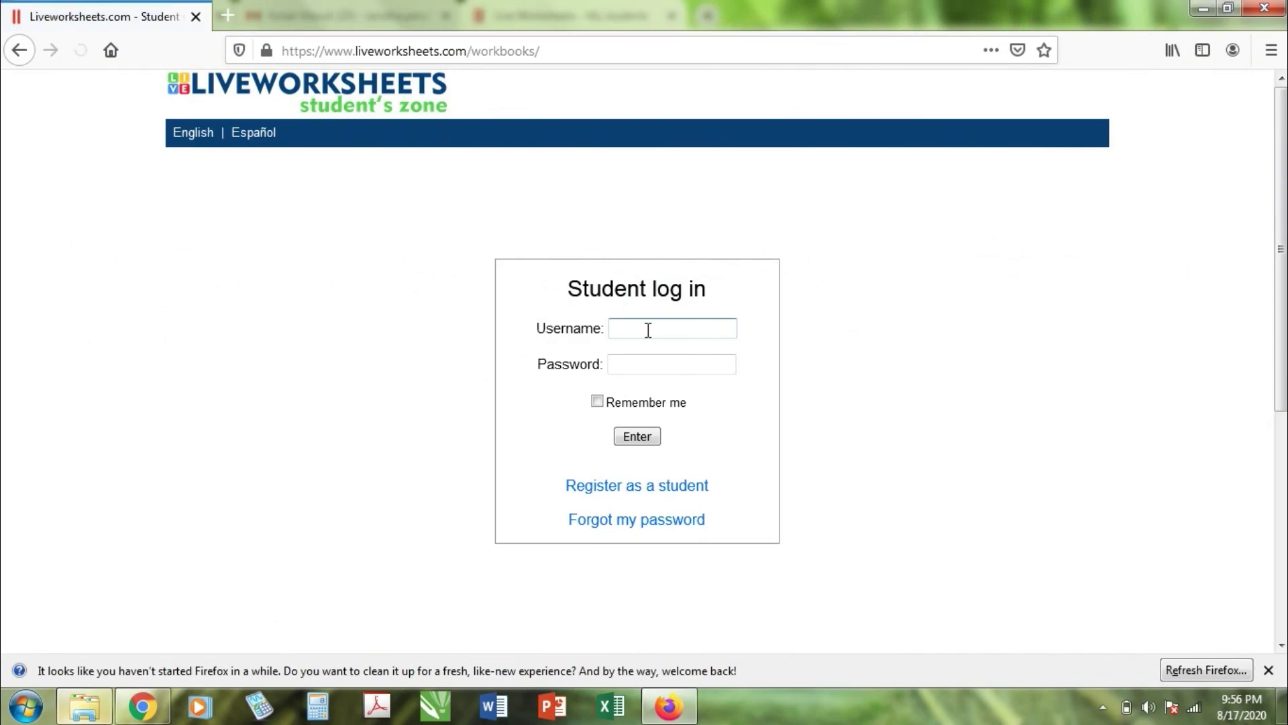
# Step: Go to the student registration page that takes a group code
pyautogui.click(645, 327)
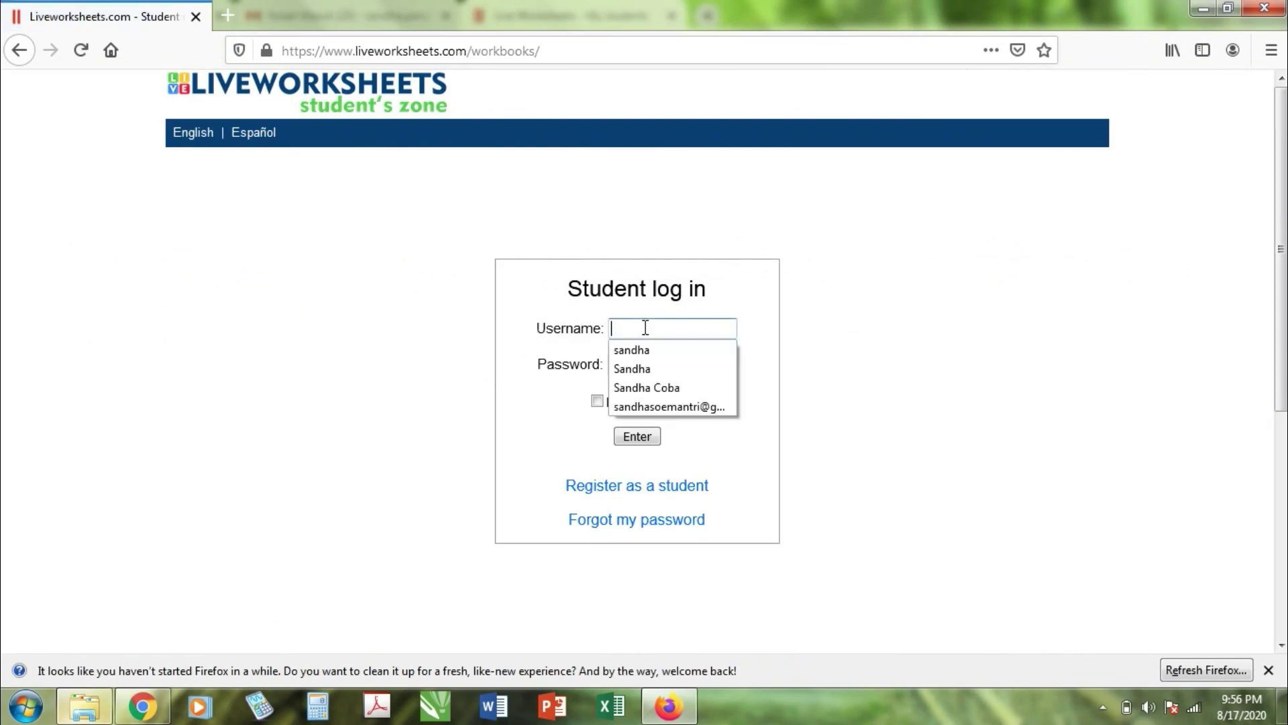
pyautogui.click(611, 487)
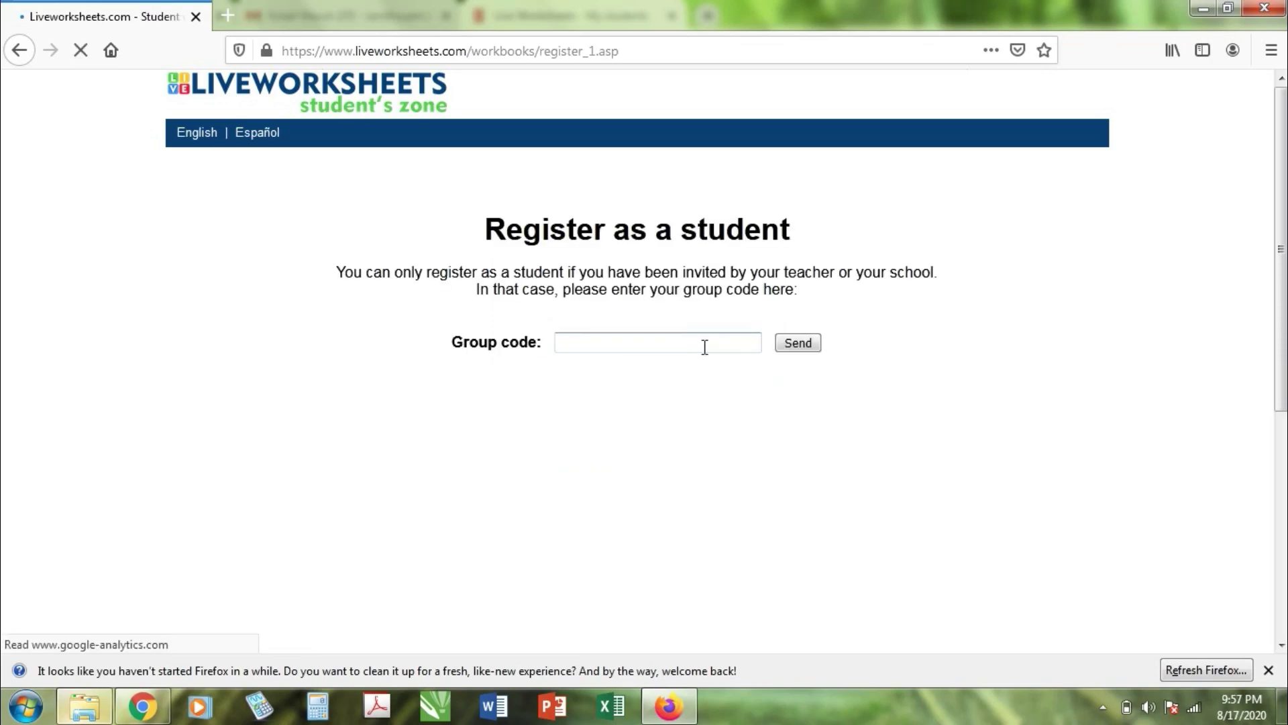
pyautogui.click(694, 344)
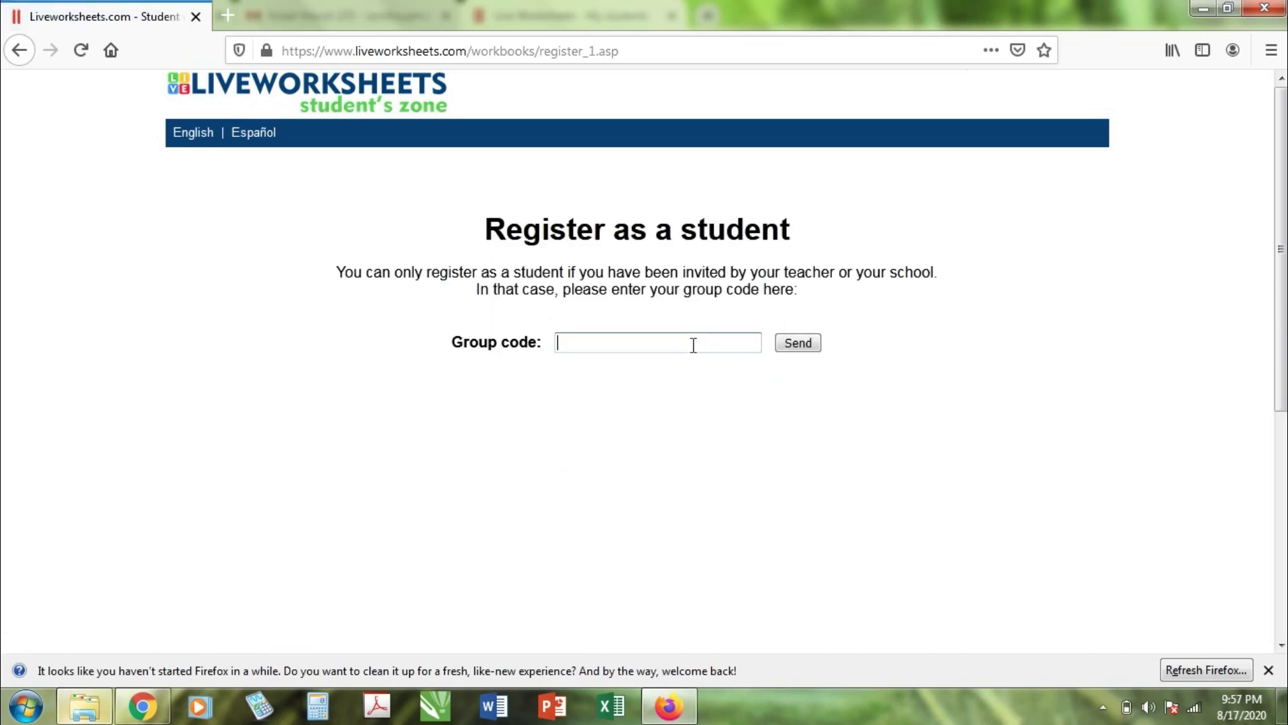
# Step: Recopy the invite code from the group's details, paste it into Group code, and submit
pyautogui.click(143, 706)
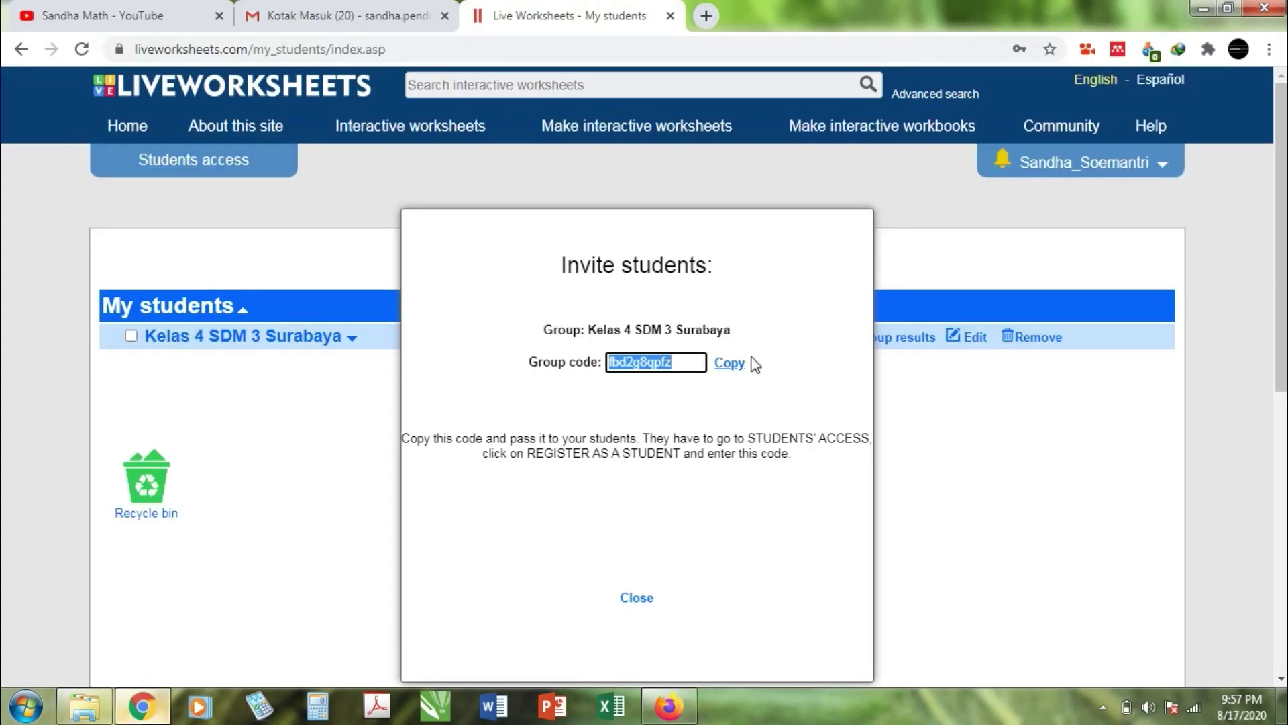
pyautogui.click(732, 364)
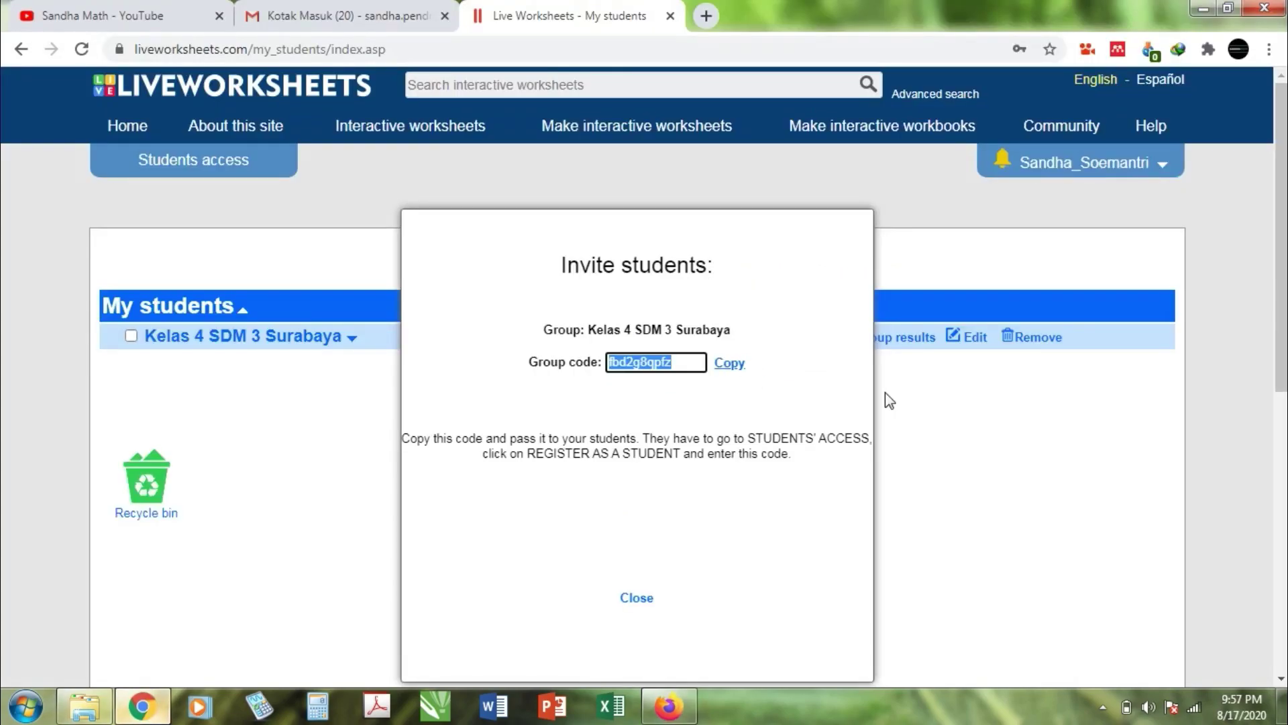
pyautogui.click(637, 598)
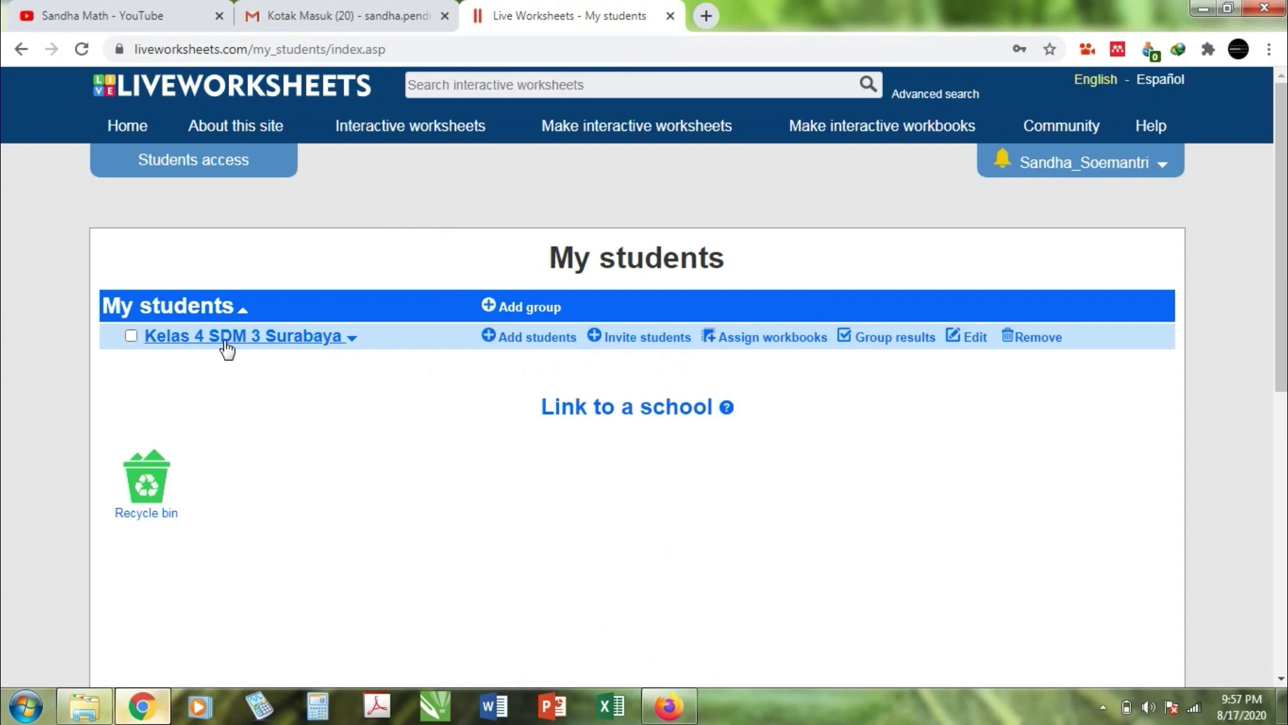
pyautogui.click(621, 339)
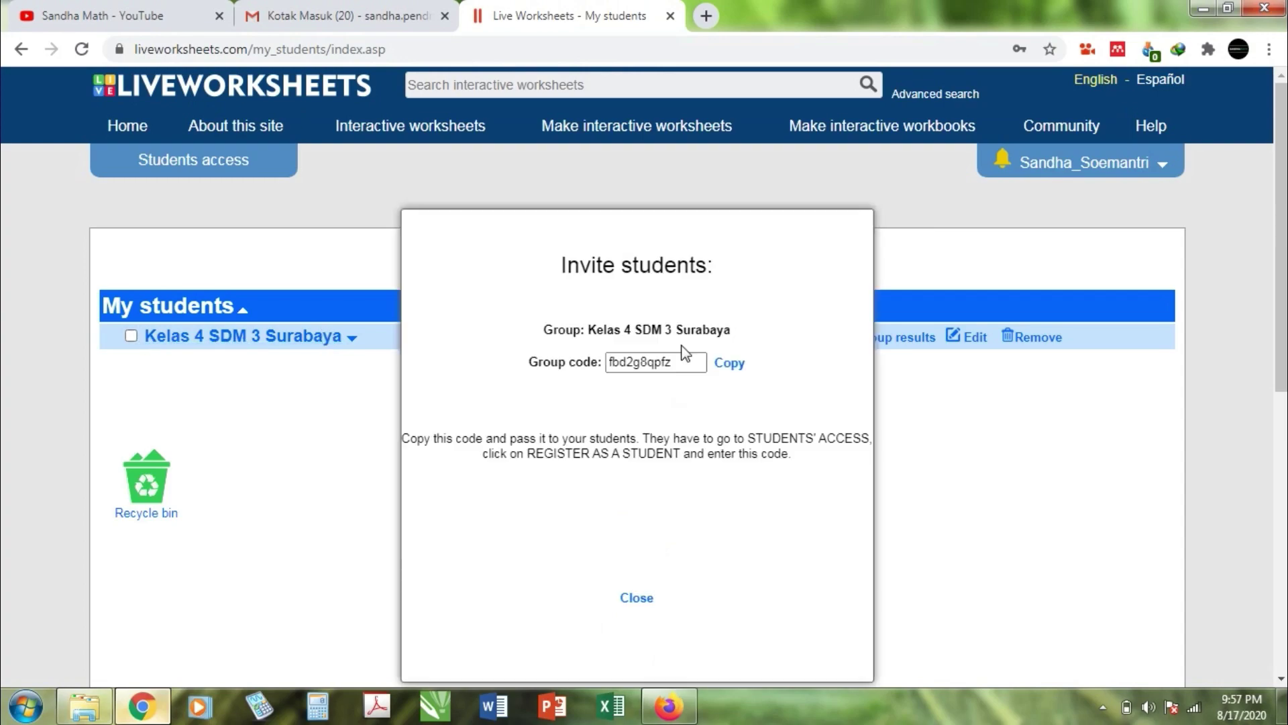
pyautogui.click(729, 364)
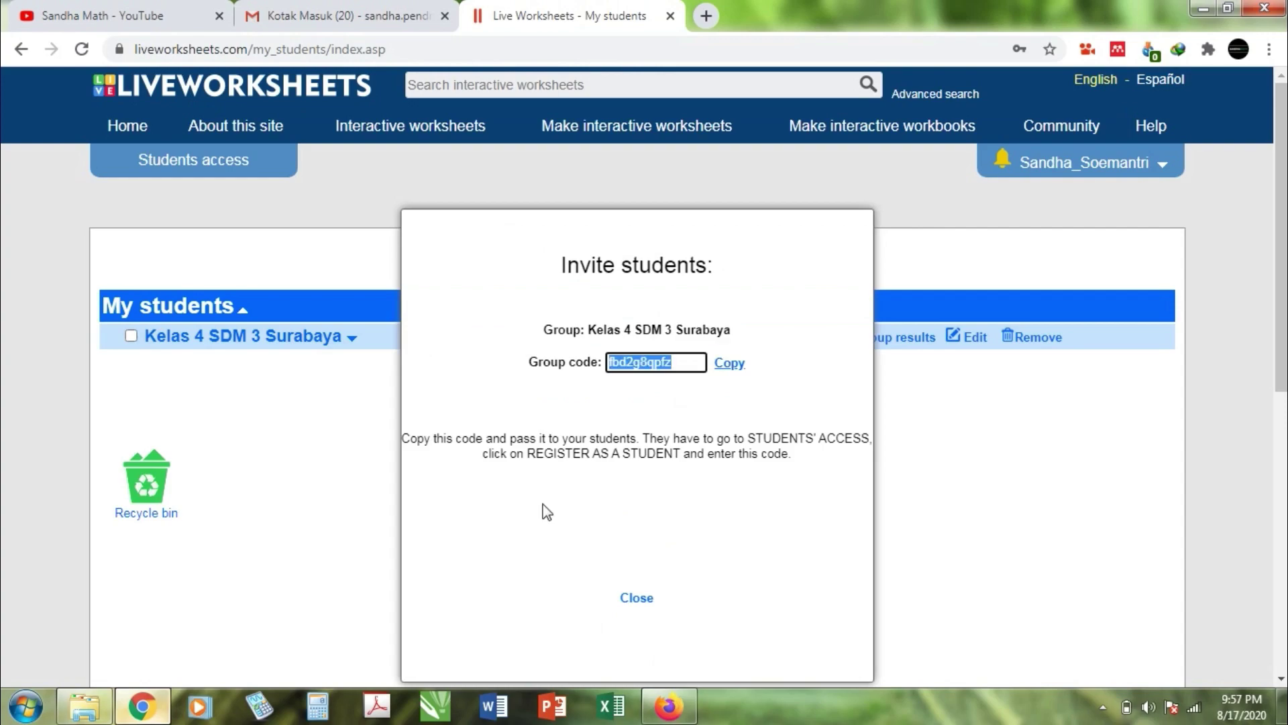
pyautogui.click(651, 716)
pyautogui.click(646, 342)
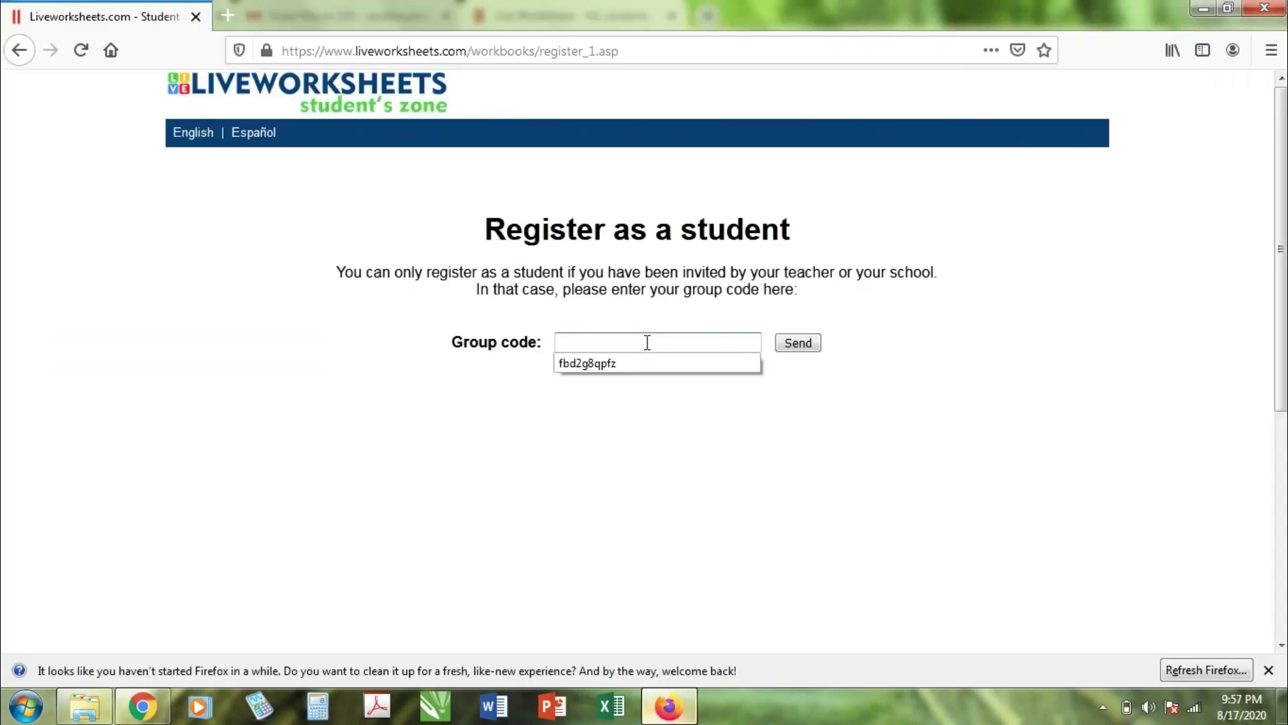
pyautogui.hotkey('ctrl', 'v')
pyautogui.click(790, 354)
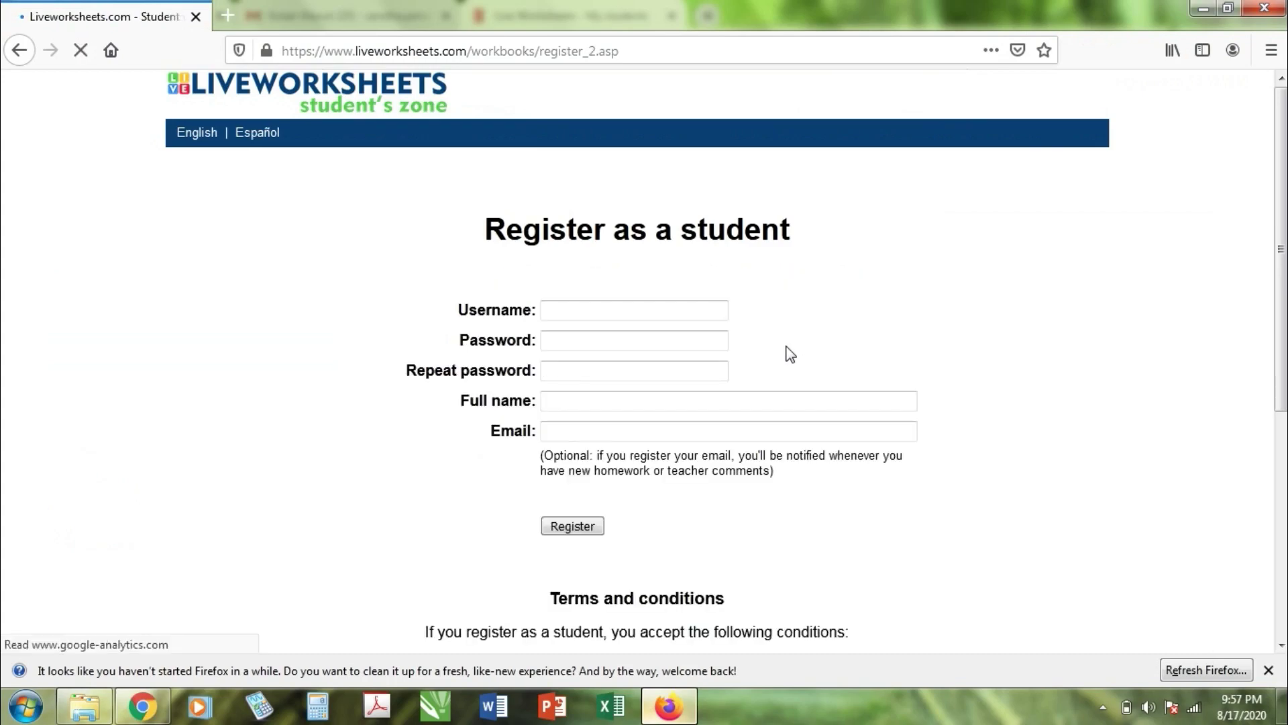
# Step: Enter the test student's username, appending 1 after the 'already in use' warning
pyautogui.click(644, 315)
pyautogui.click(644, 315)
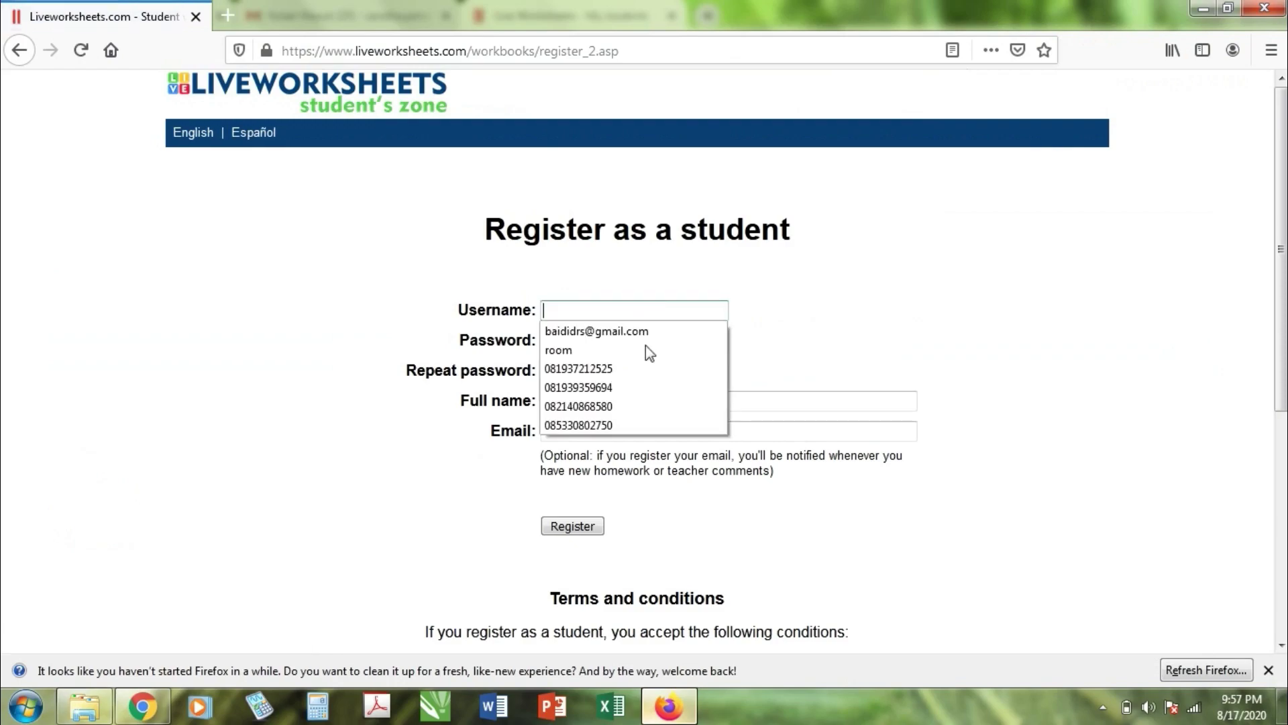
pyautogui.click(556, 429)
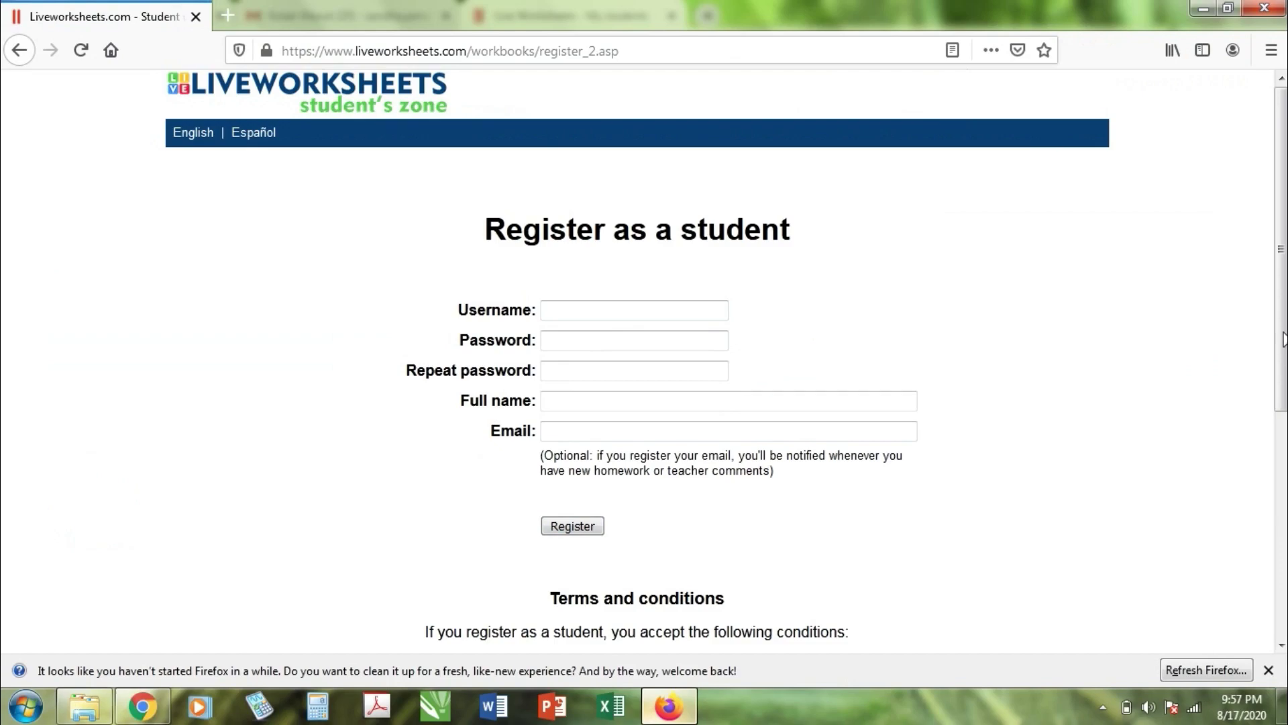
pyautogui.scroll(-2, 1282, 339)
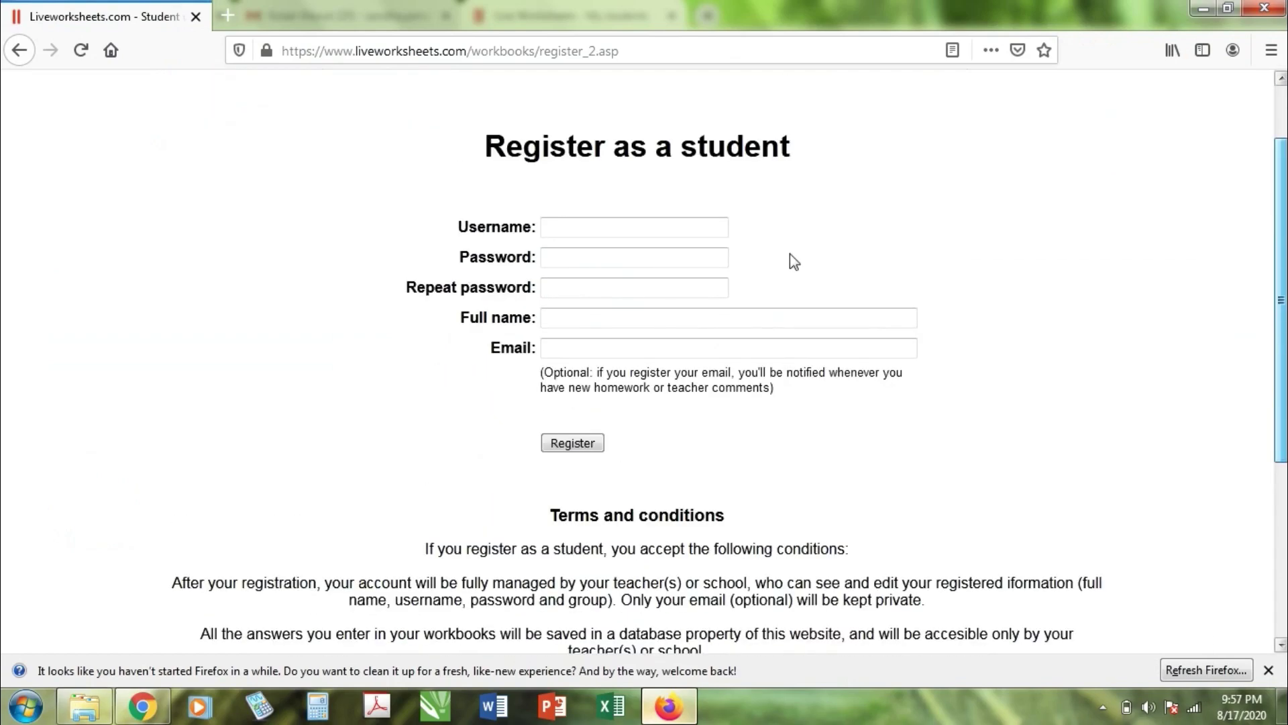
pyautogui.click(684, 228)
pyautogui.click(683, 229)
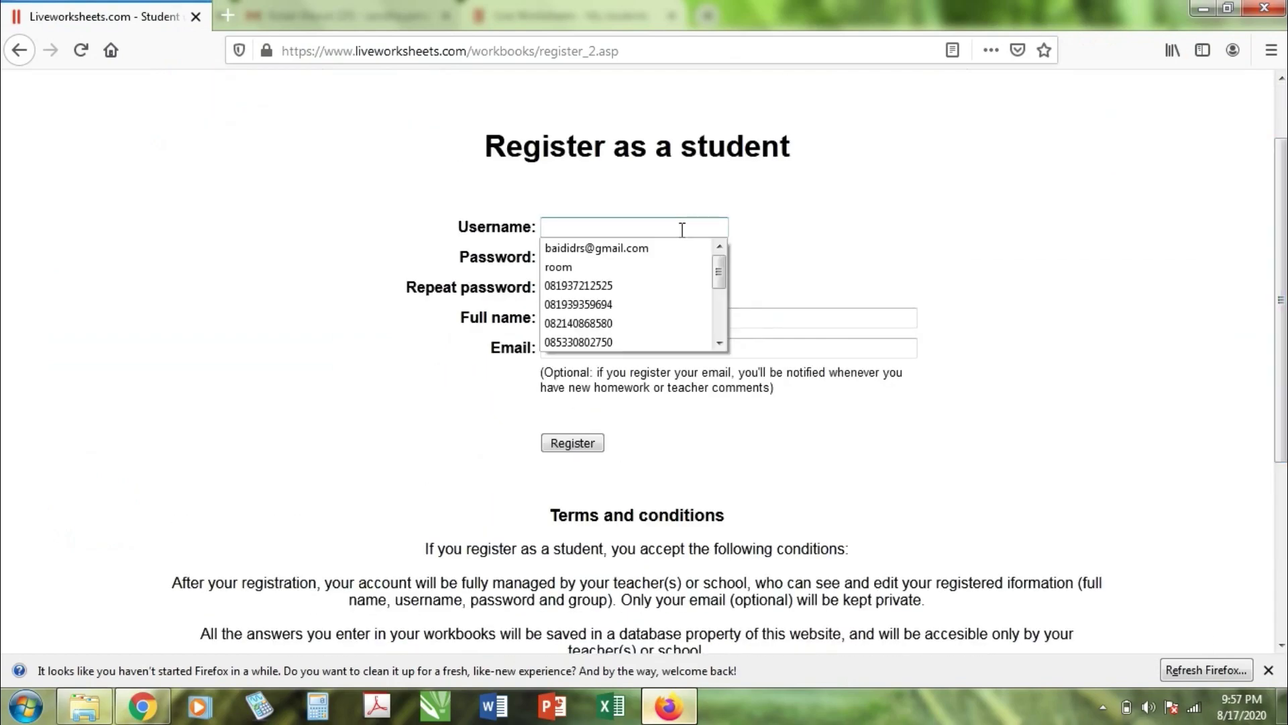
pyautogui.write('a')
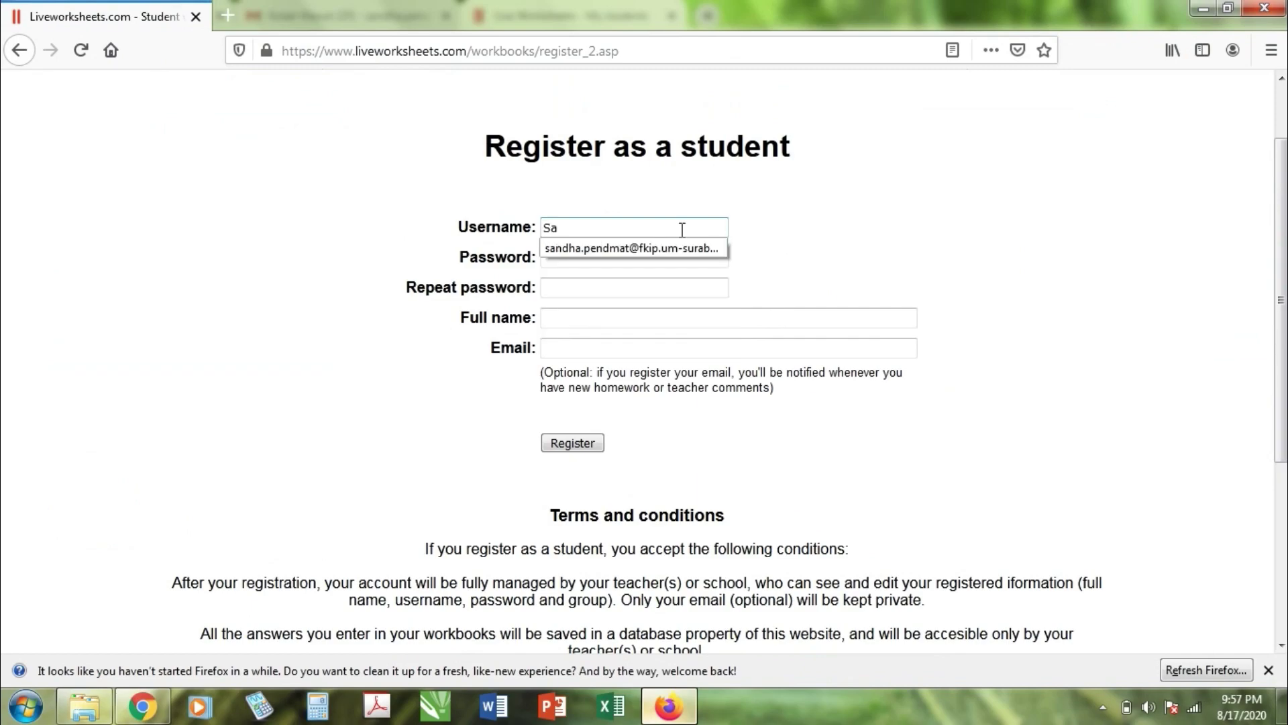
pyautogui.write('ndha')
pyautogui.press('Tab')
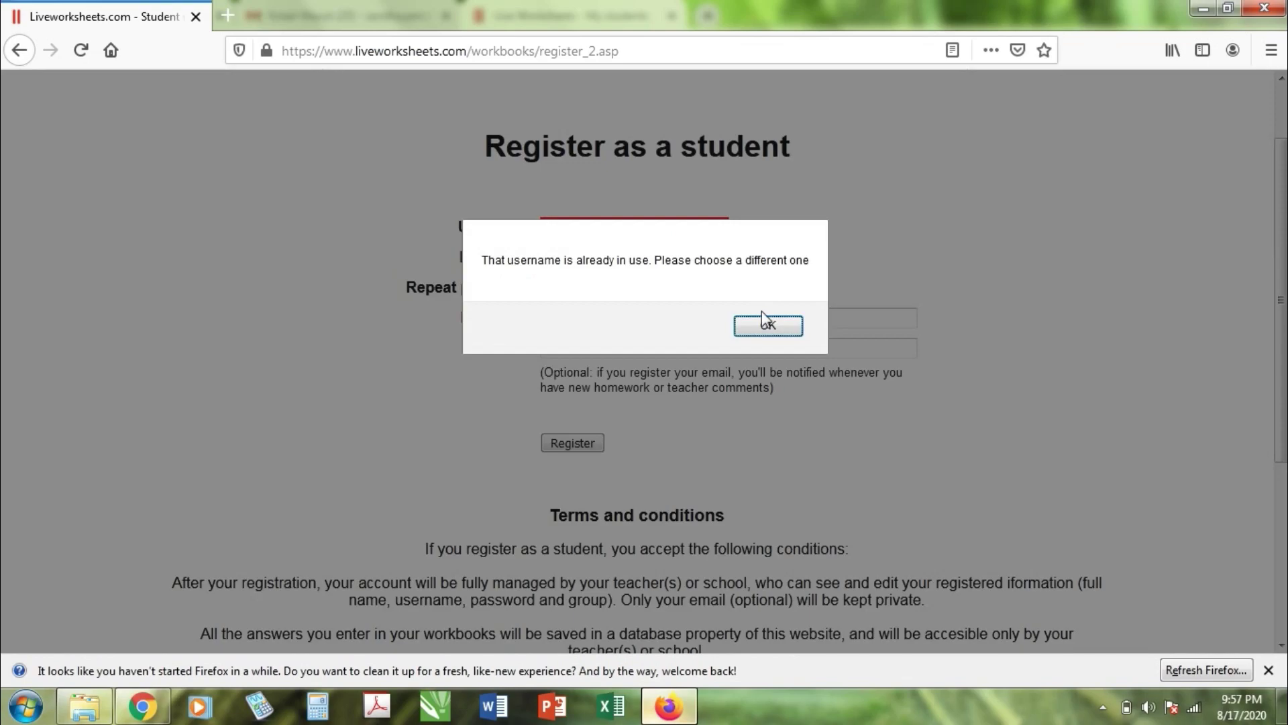
pyautogui.click(765, 325)
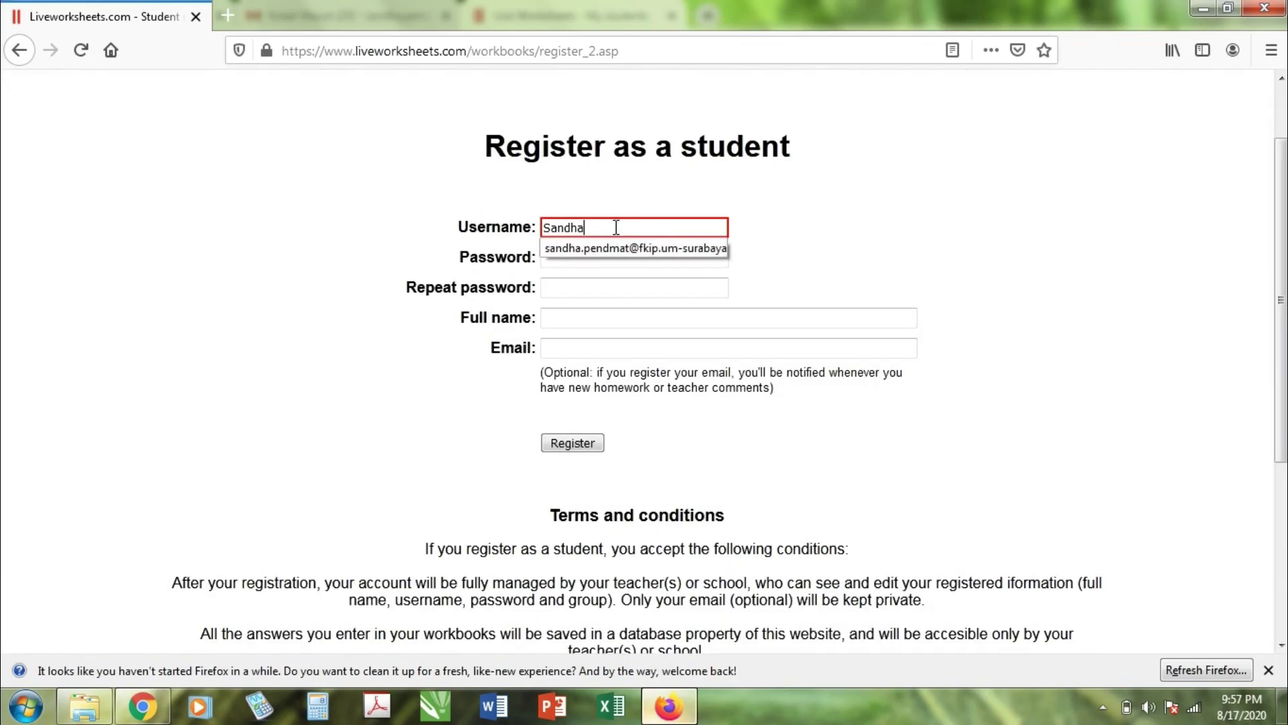
pyautogui.write('1')
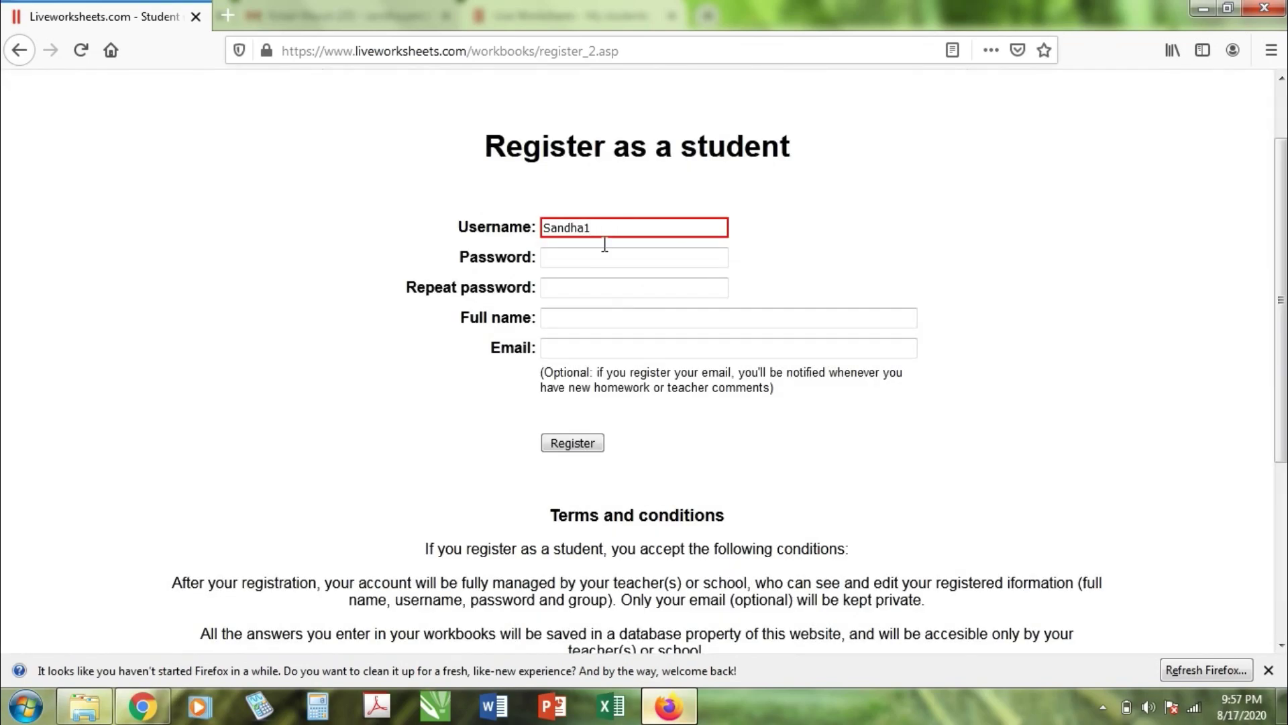
pyautogui.click(598, 254)
# Step: Fill in the password twice, the student's full name and e-mail, and submit the registration
pyautogui.write('•••••••')
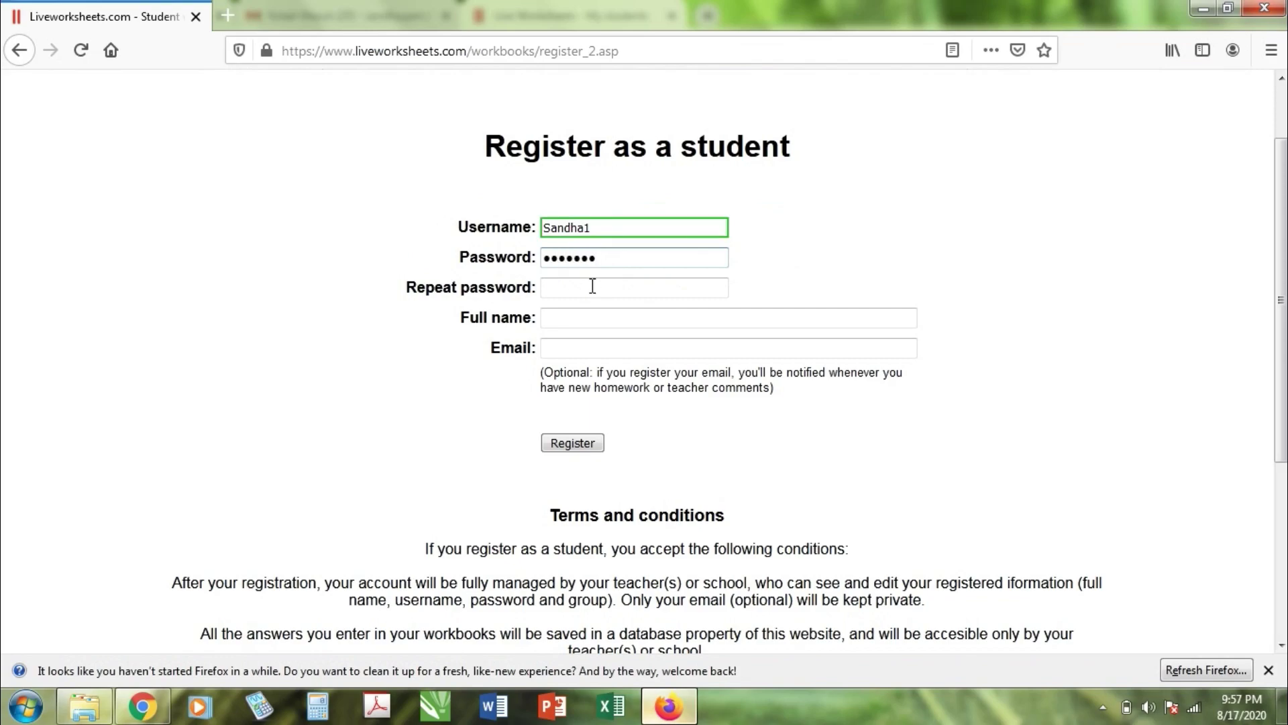
pyautogui.click(593, 286)
pyautogui.write('•••••••')
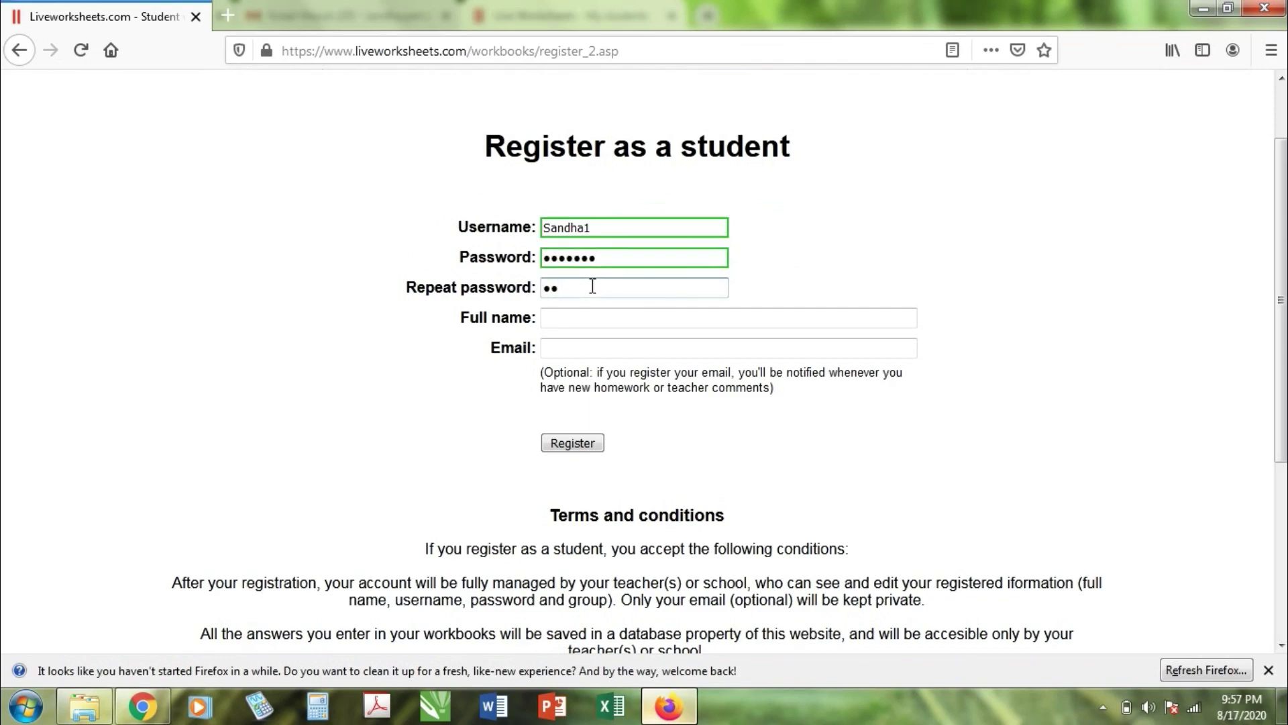
pyautogui.click(613, 316)
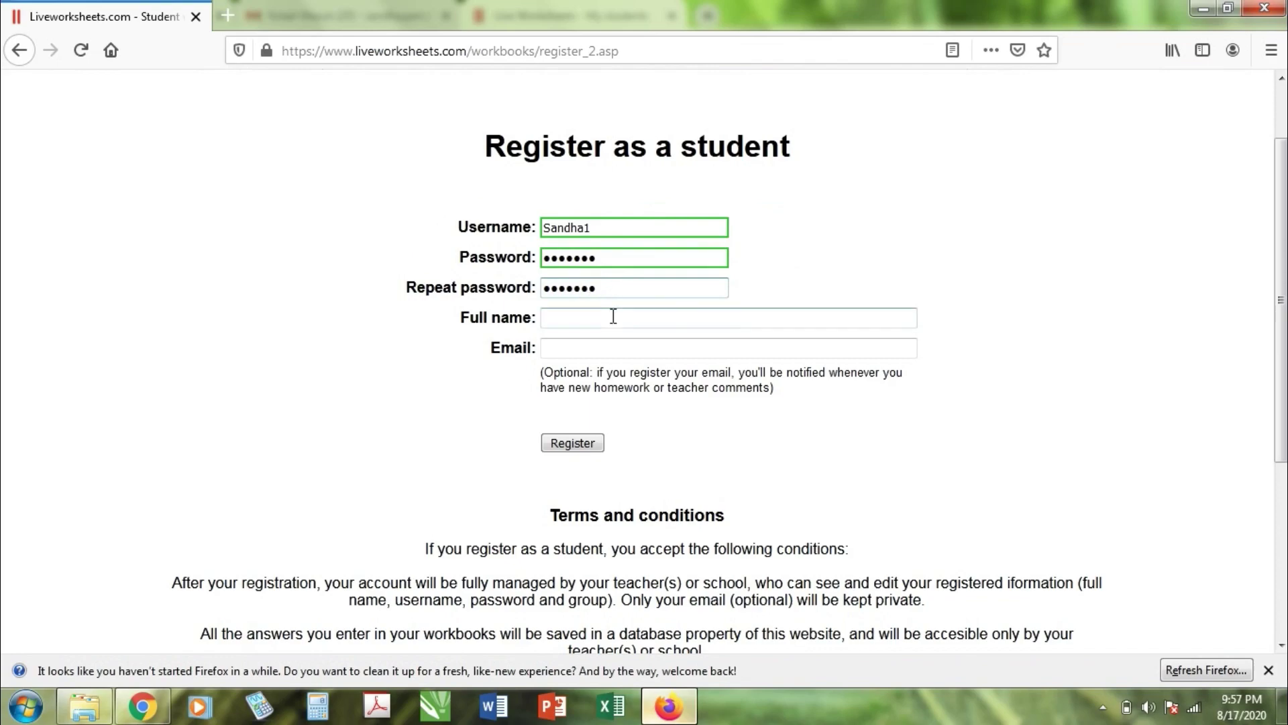
pyautogui.write('sa')
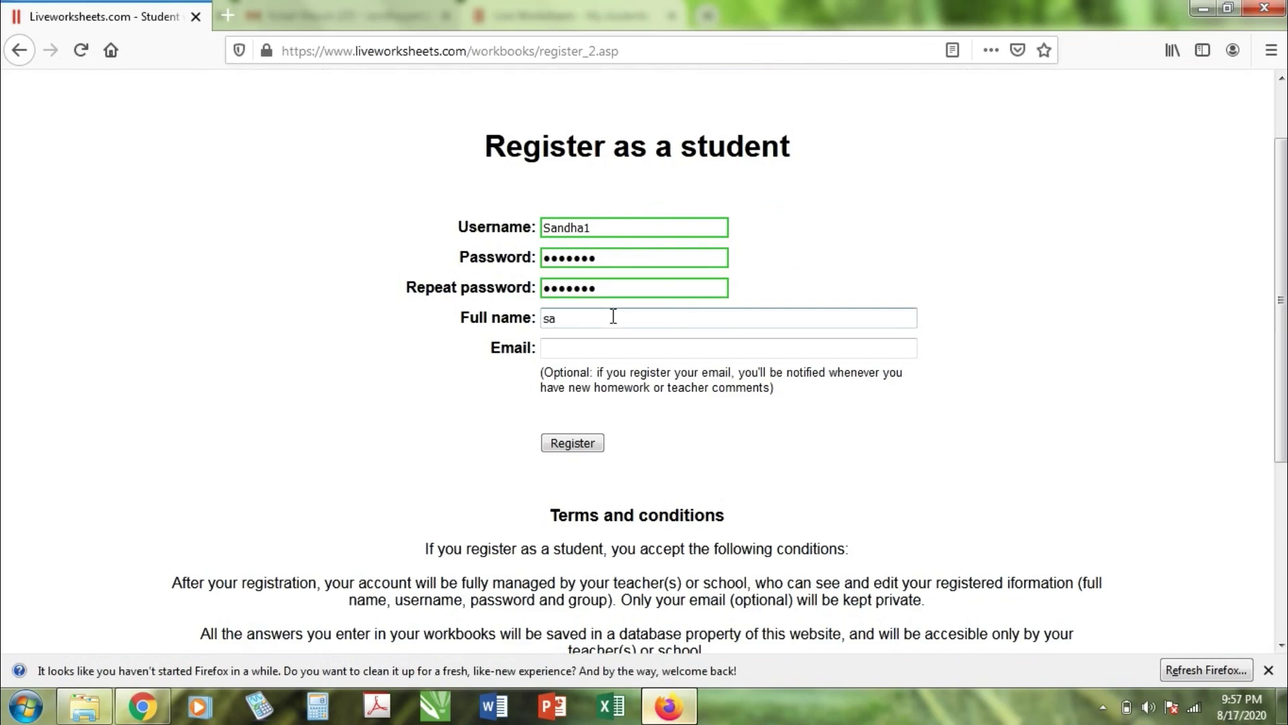
pyautogui.write('ndha satu')
pyautogui.click(609, 345)
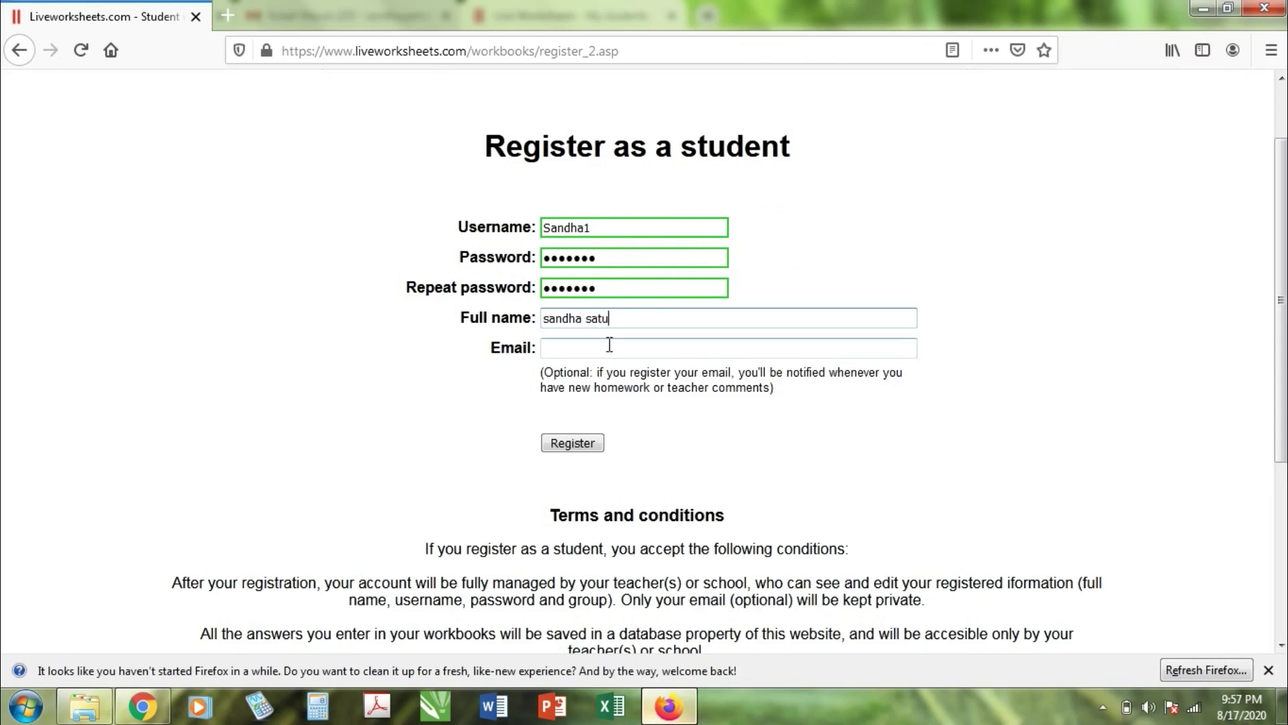
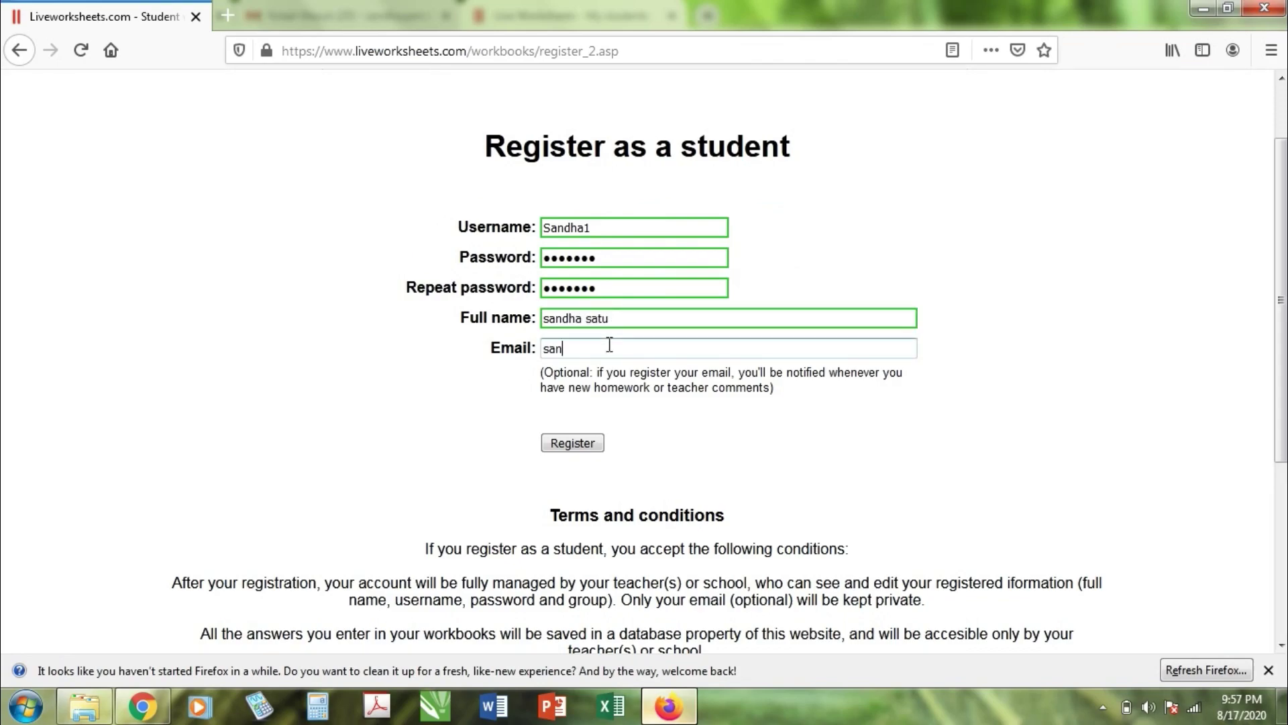
pyautogui.click(566, 451)
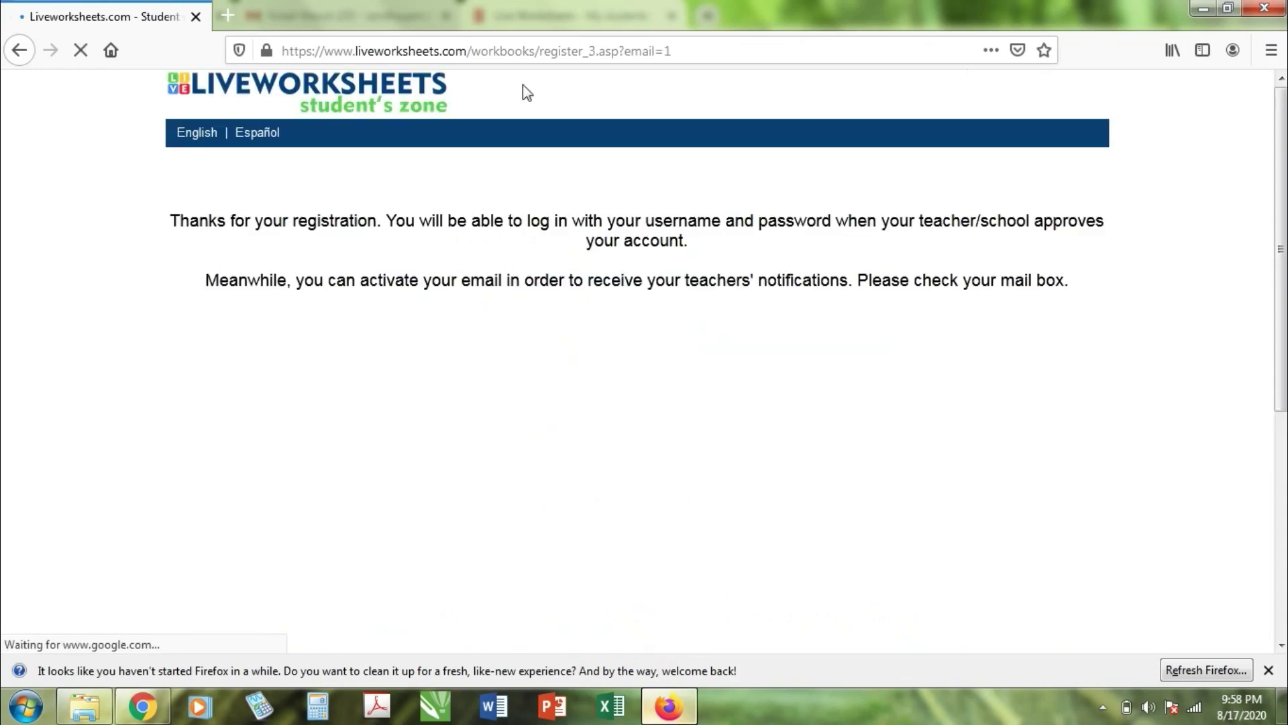
# Step: Start loading Gmail in a new Firefox tab, then return to the Chrome invite dialog
pyautogui.click(227, 17)
pyautogui.write('g')
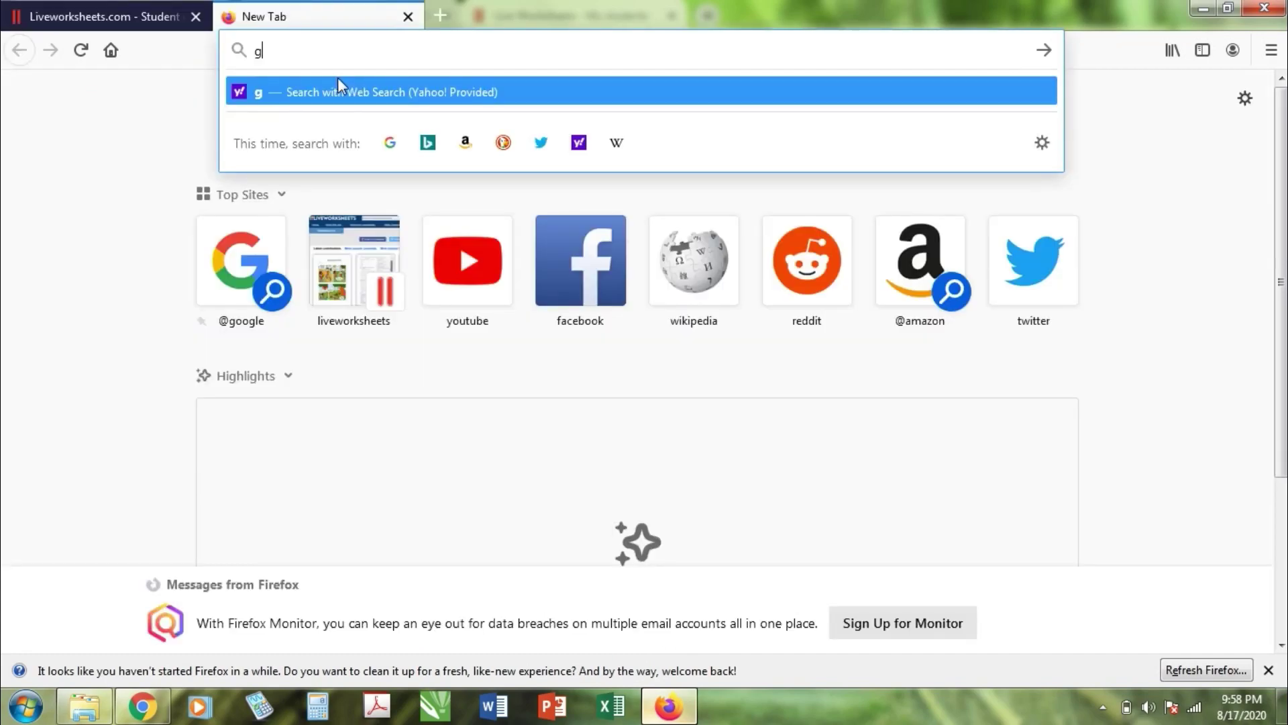
pyautogui.write('mail')
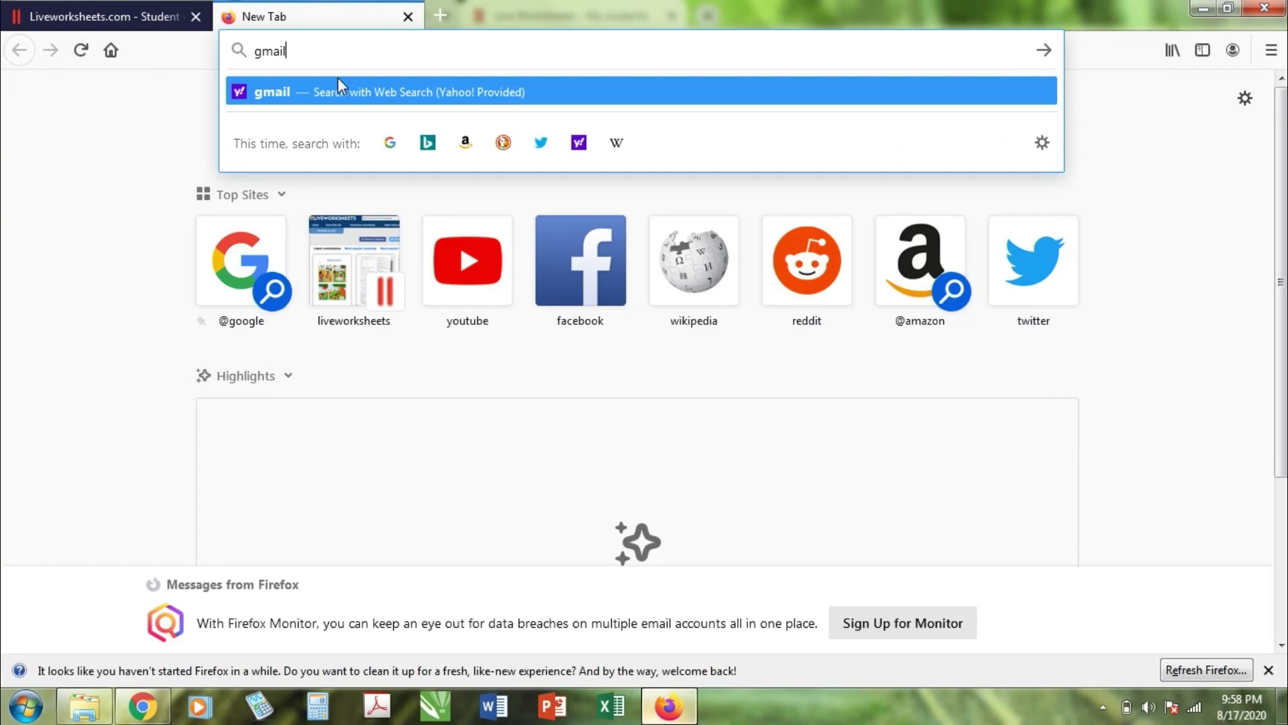
pyautogui.rightClick(337, 78)
pyautogui.click(336, 52)
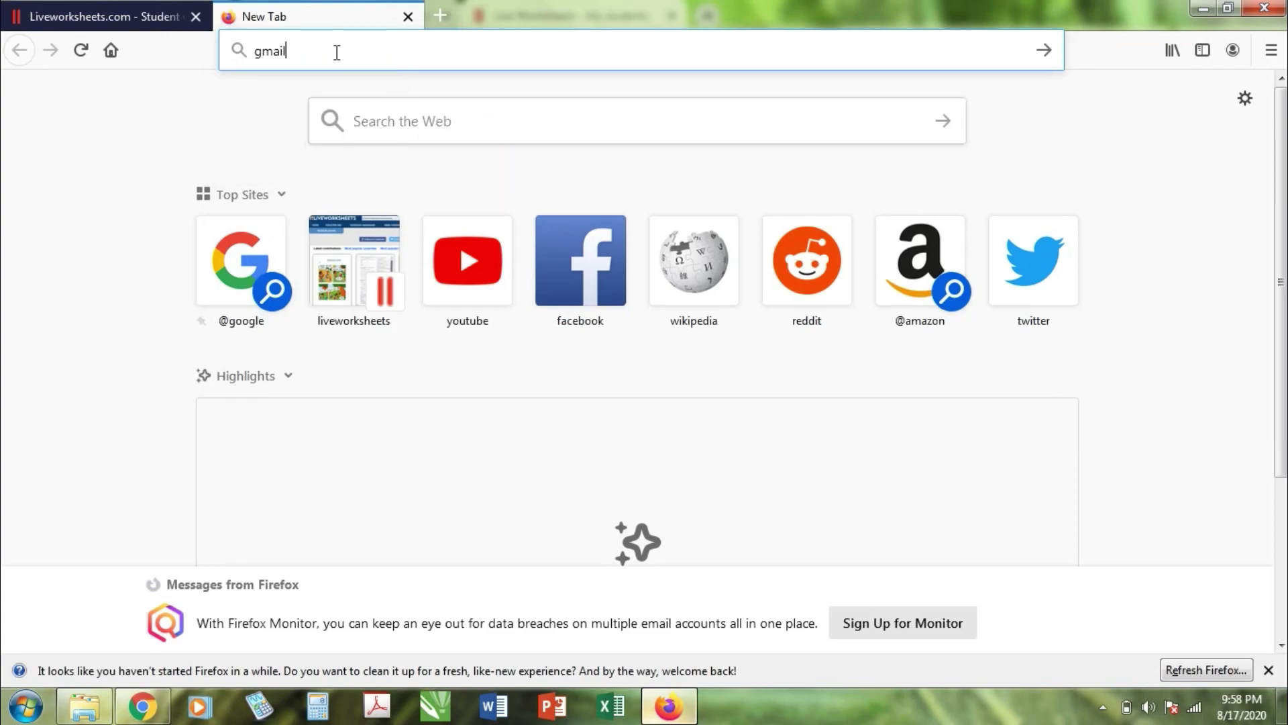
pyautogui.hotkey('ctrl', 'Return')
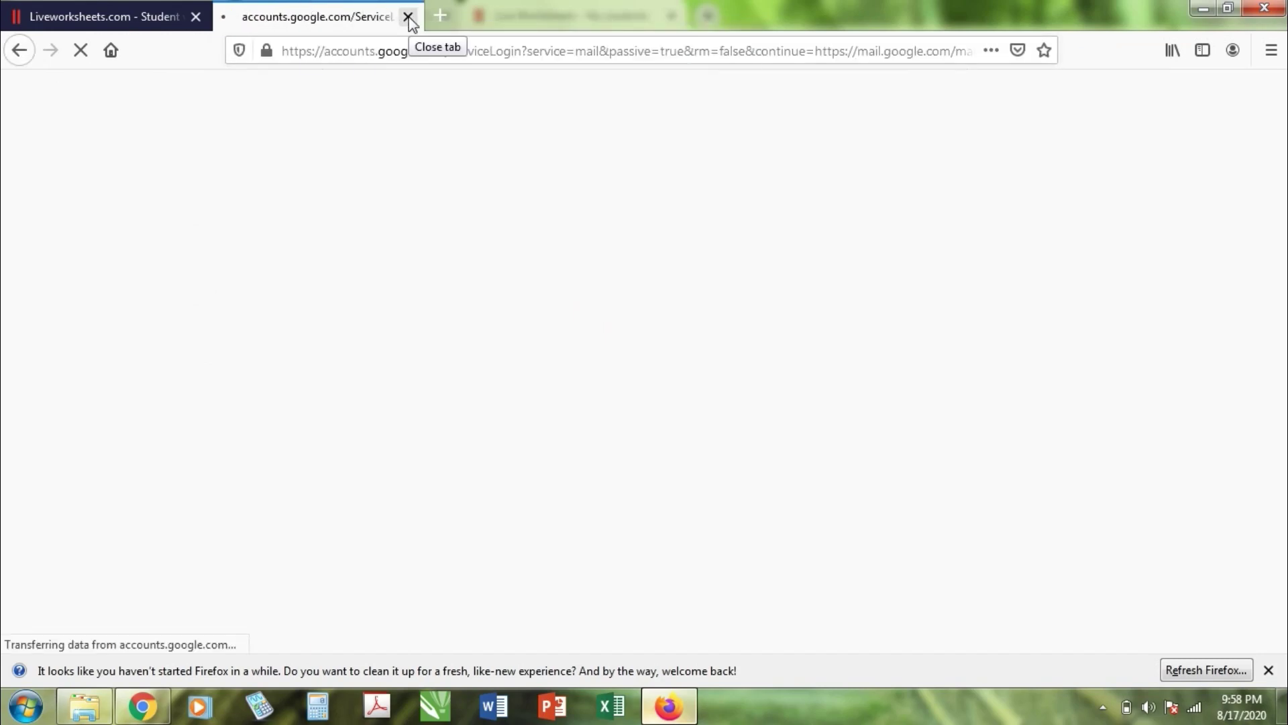
pyautogui.click(151, 706)
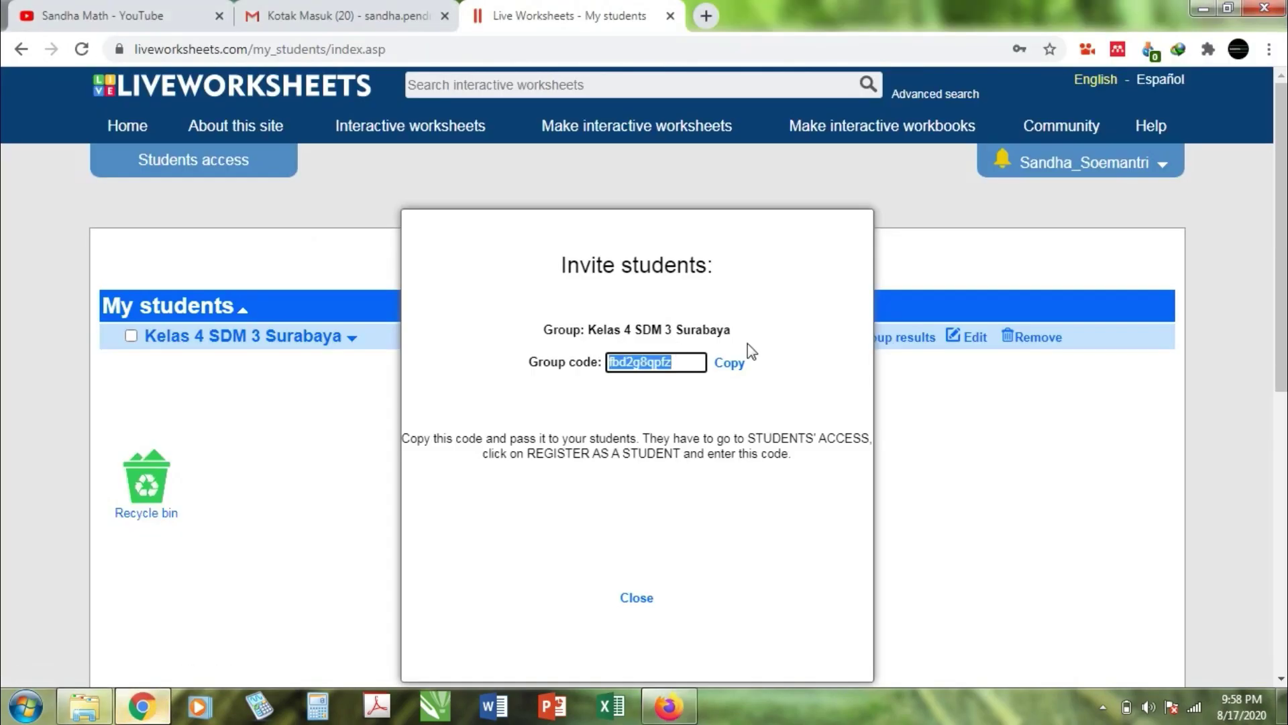
# Step: Close the Invite students dialog and open Add students for Kelas 4 SDM 3 Surabaya
pyautogui.click(827, 368)
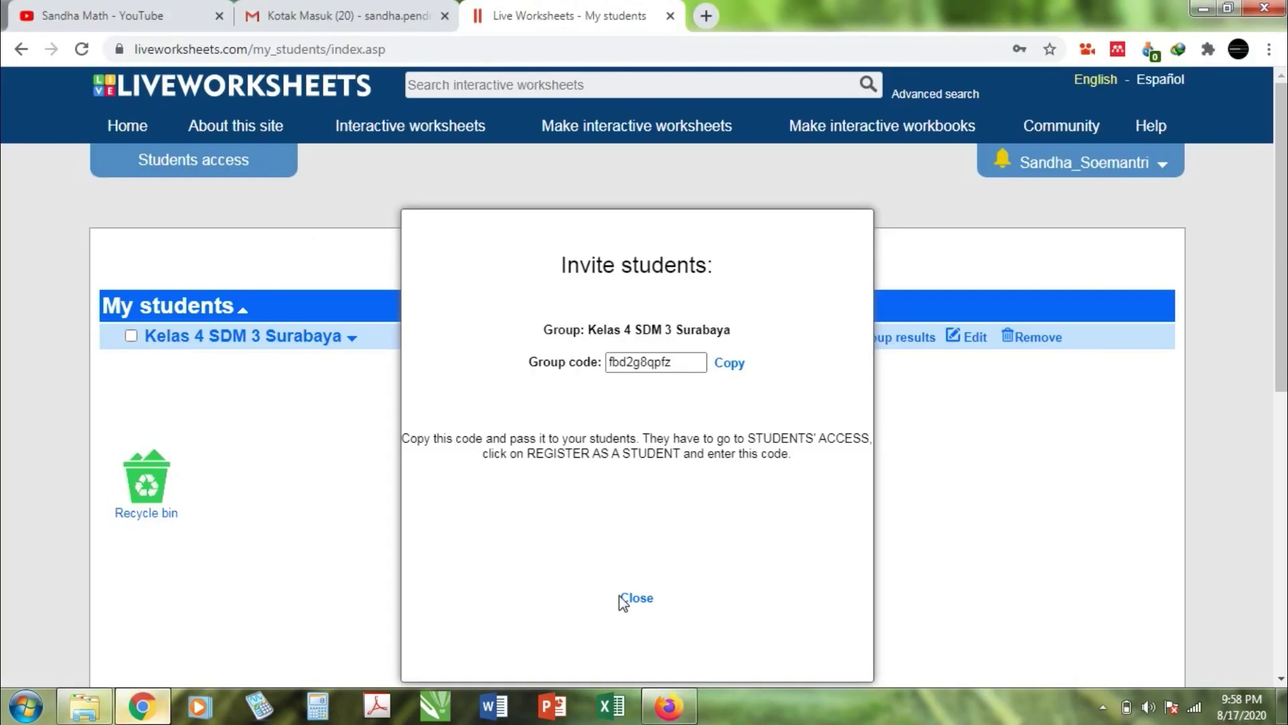
pyautogui.click(635, 598)
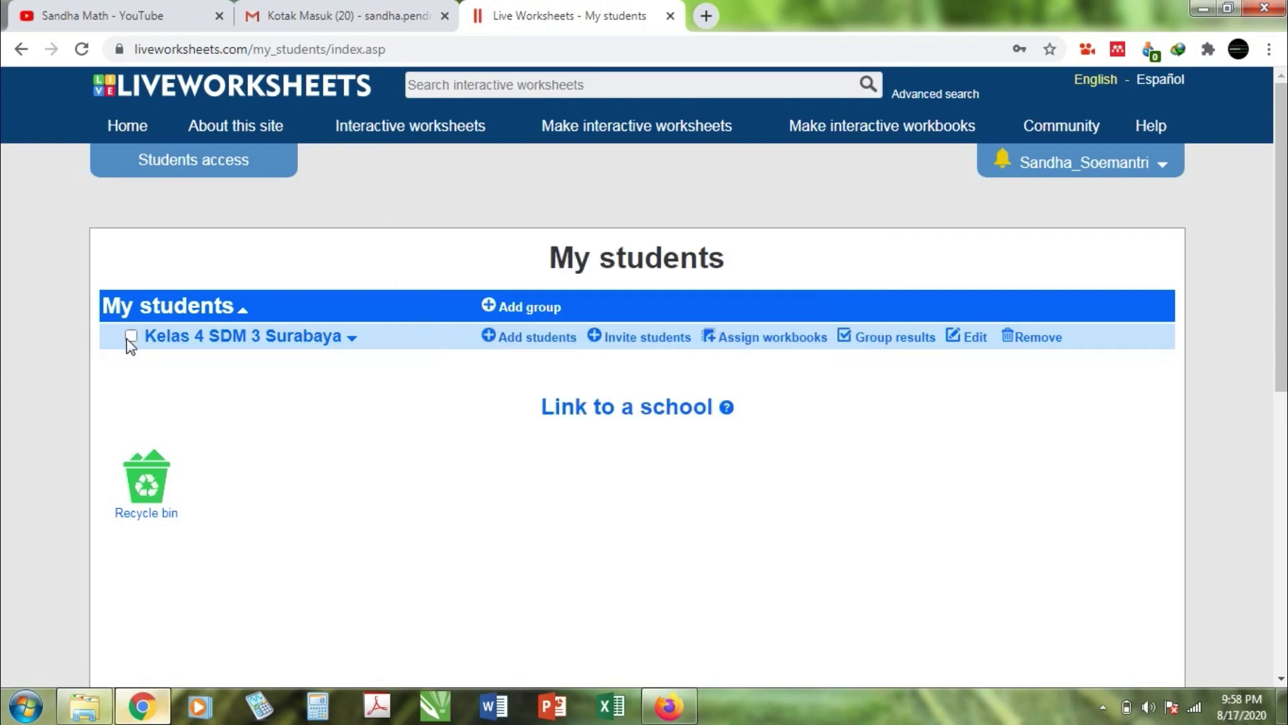
pyautogui.click(517, 343)
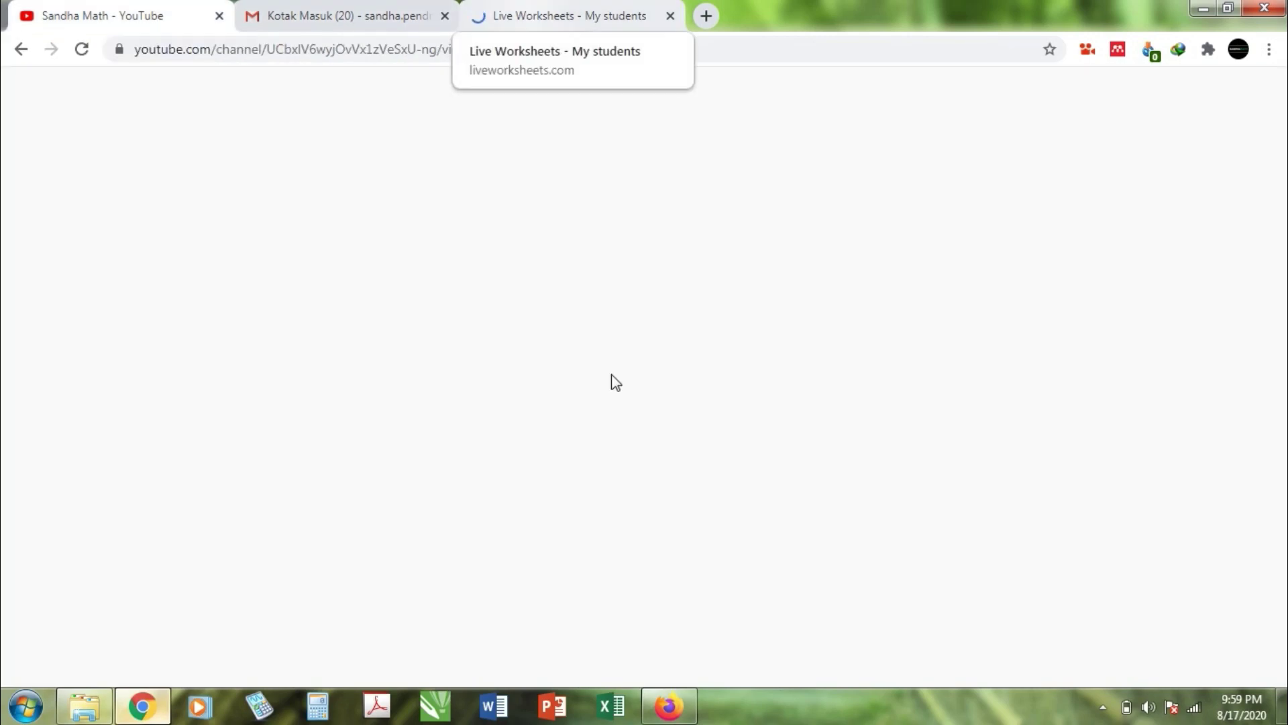
pyautogui.click(599, 18)
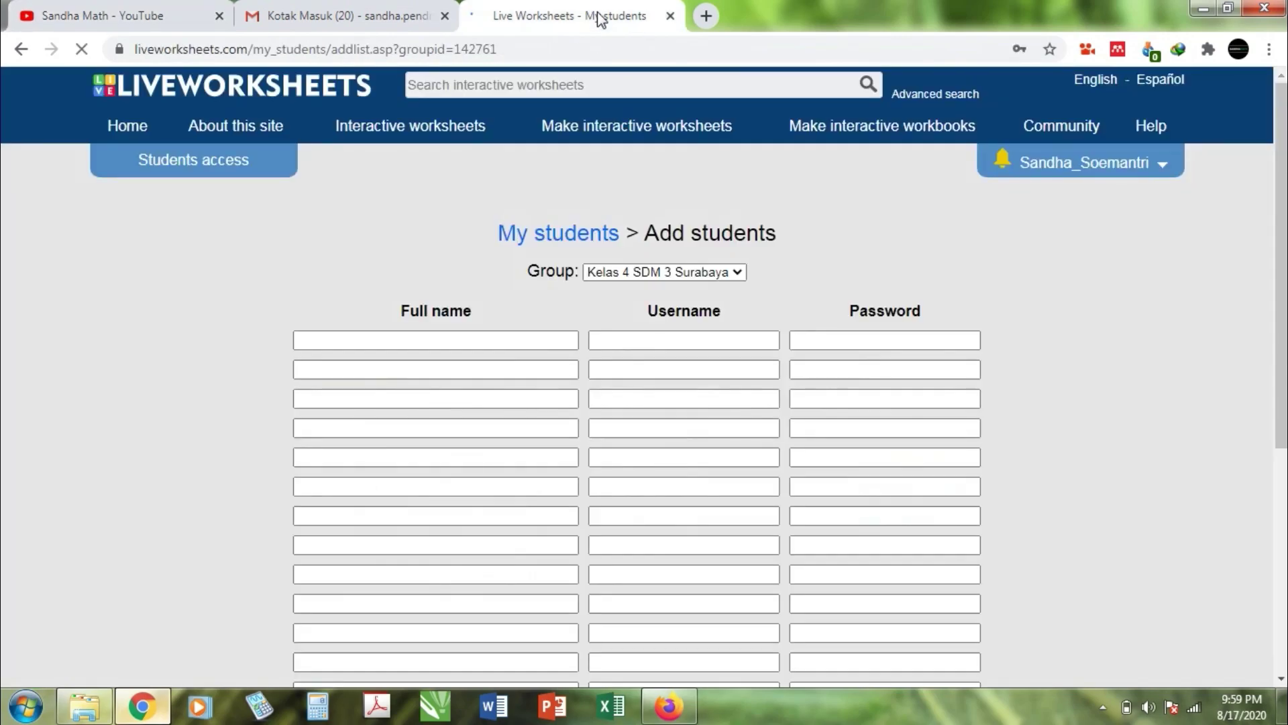